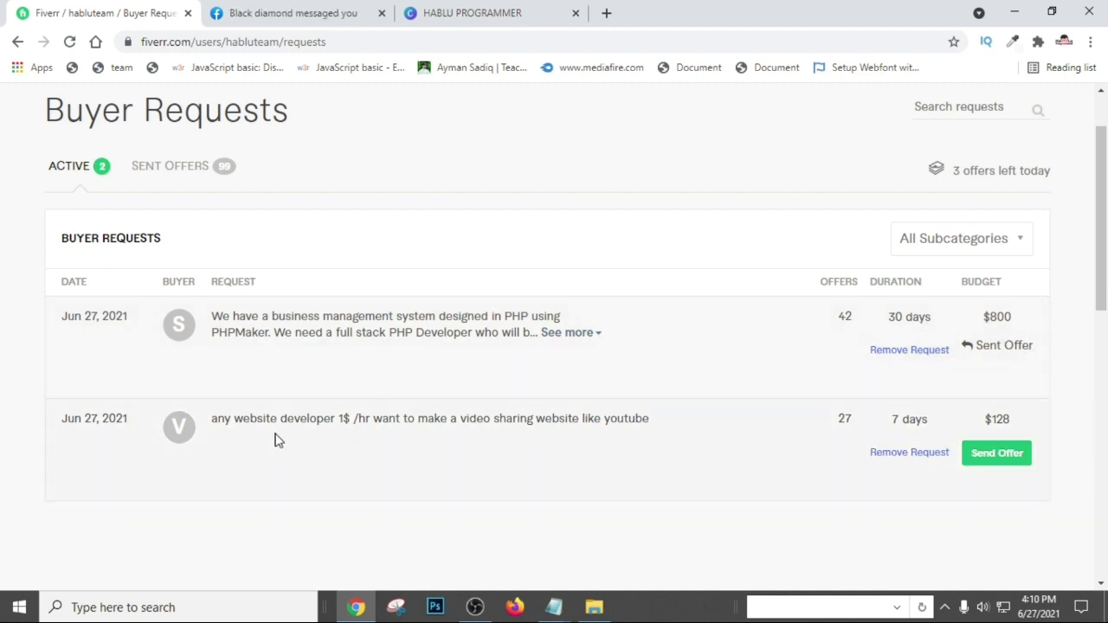
Read through the buyer request about making a video sharing website like YouTube.
drag(252, 423, 697, 427)
click(339, 422)
click(445, 418)
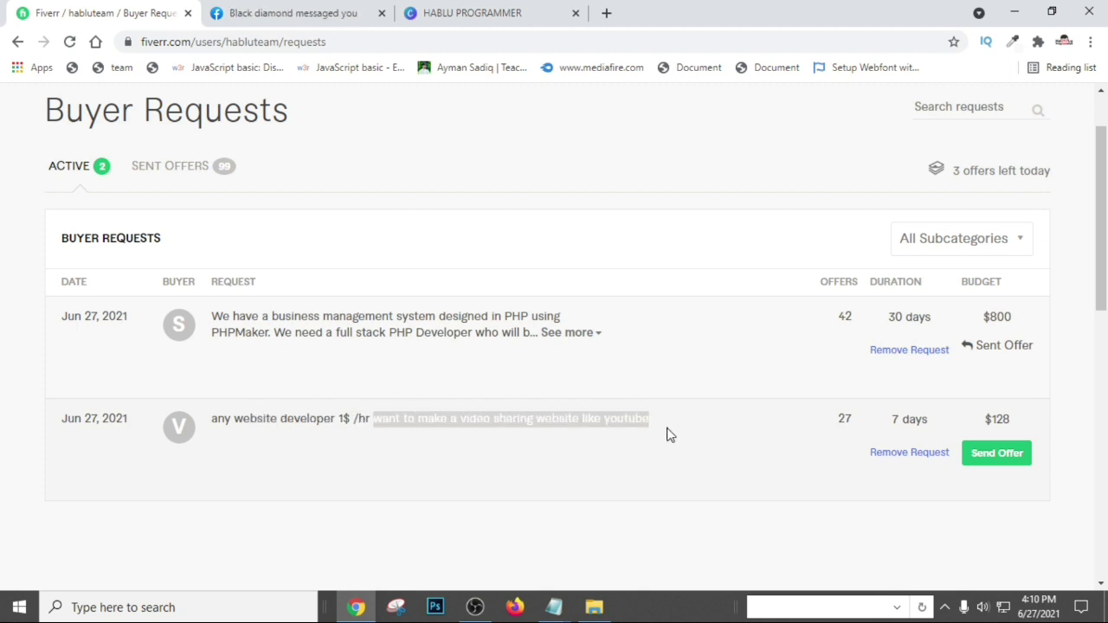
click(606, 433)
drag(569, 423, 680, 428)
click(681, 427)
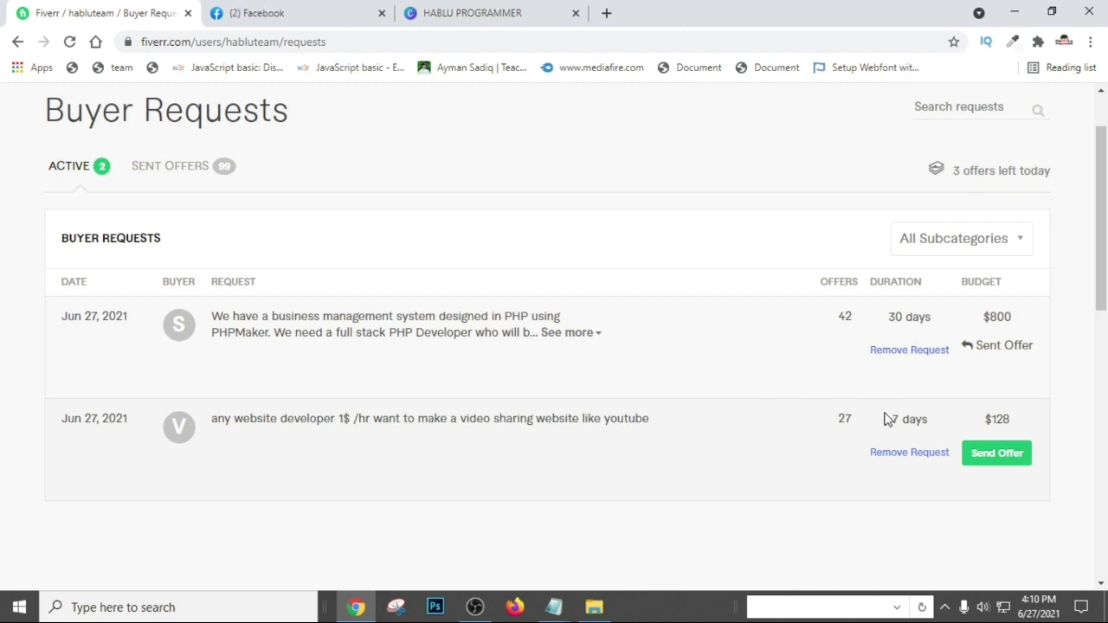
Start a custom offer for the video sharing website request with the gig "I will design a responsive website and convert psd to html".
click(1006, 457)
scroll(571, 362, down, 1)
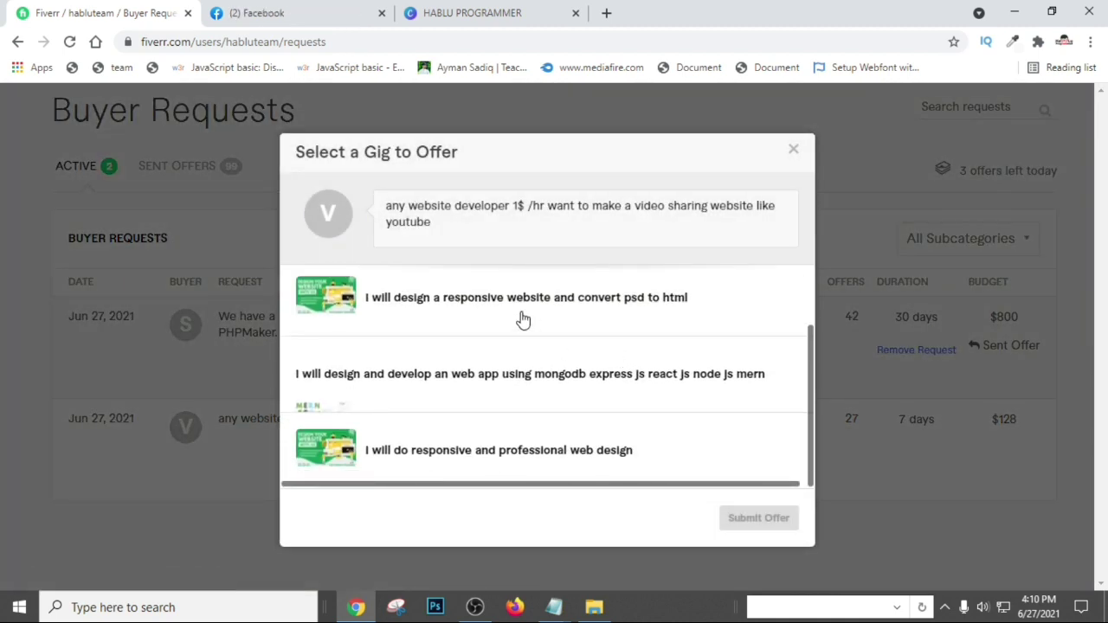
click(459, 314)
click(519, 333)
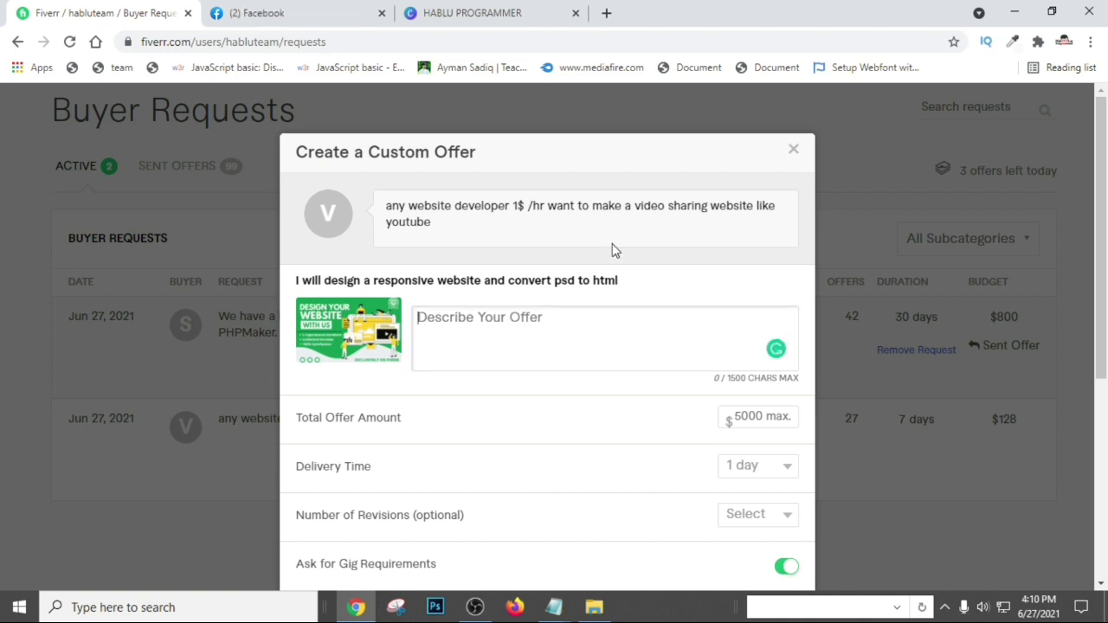
drag(464, 206, 650, 227)
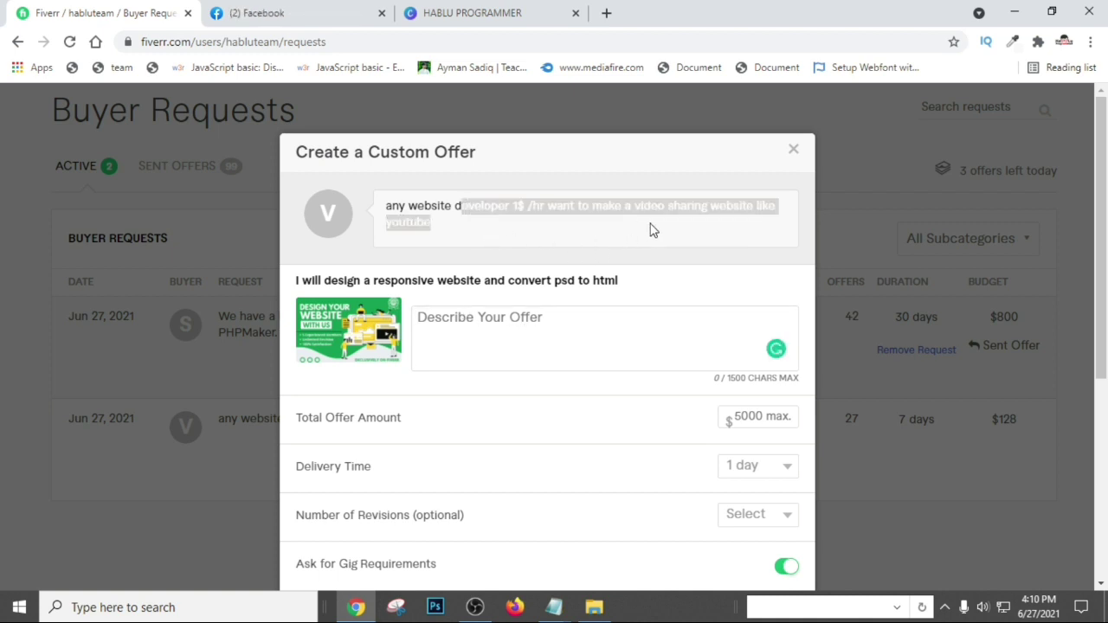
click(566, 346)
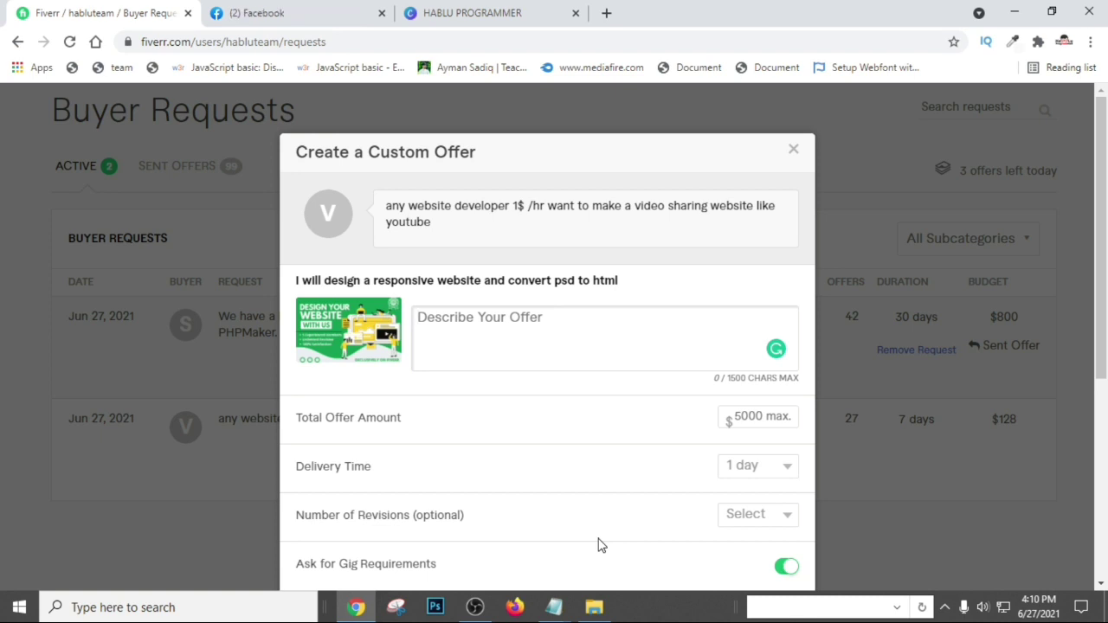
Switch to Buyerrequest.txt in Notepad and review the offer template's greeting and its opening sentence.
mouse_move(554, 605)
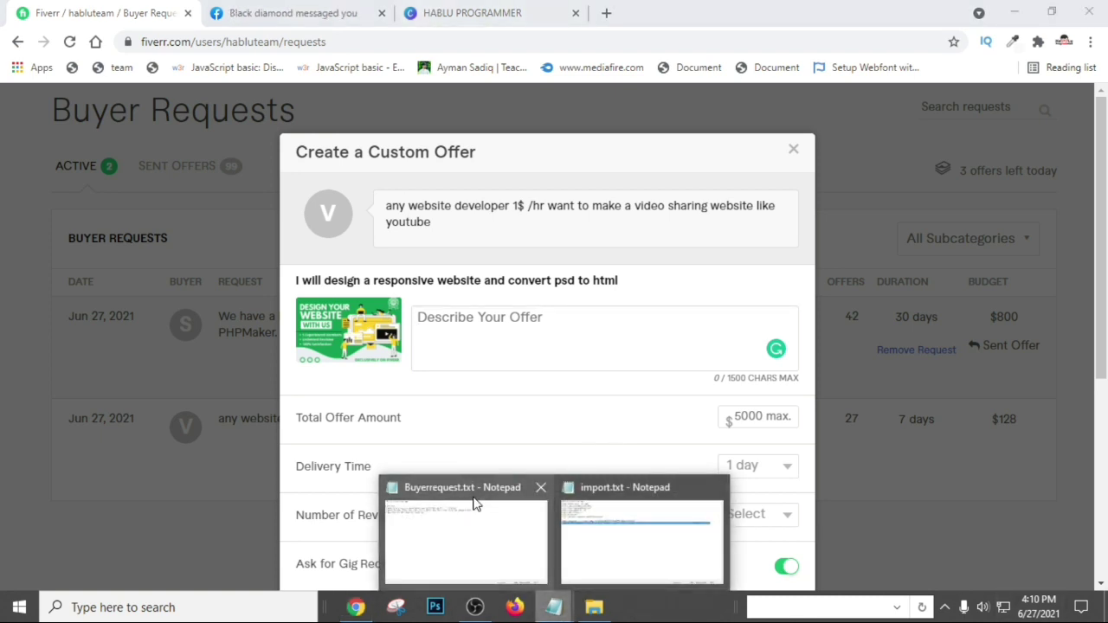
click(472, 480)
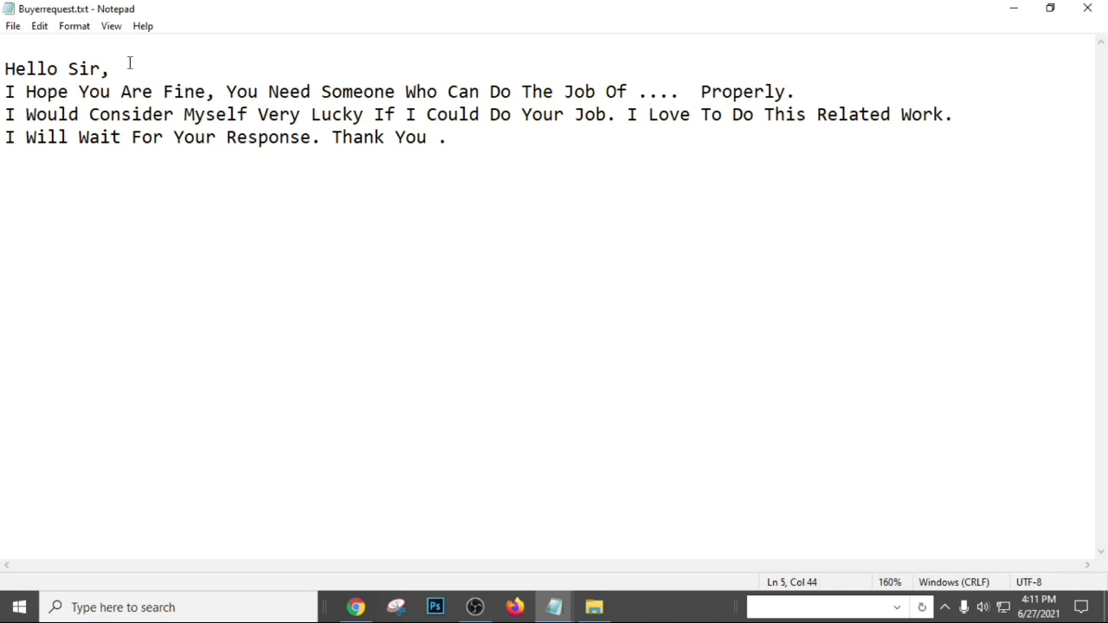
triple_click(39, 43)
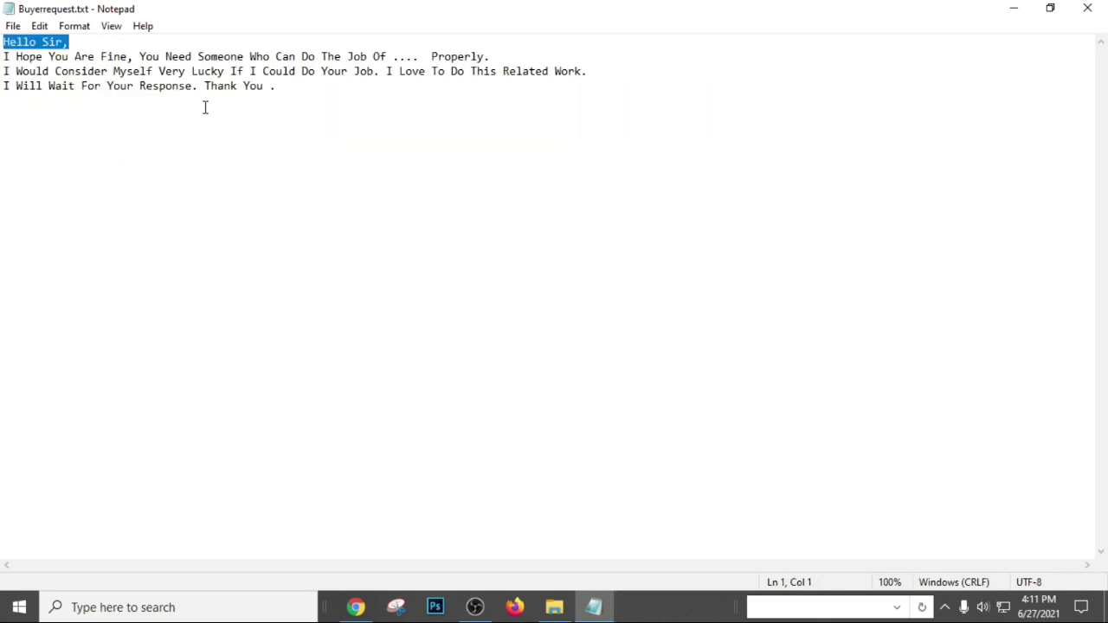
scroll(205, 113, up, 6)
click(155, 44)
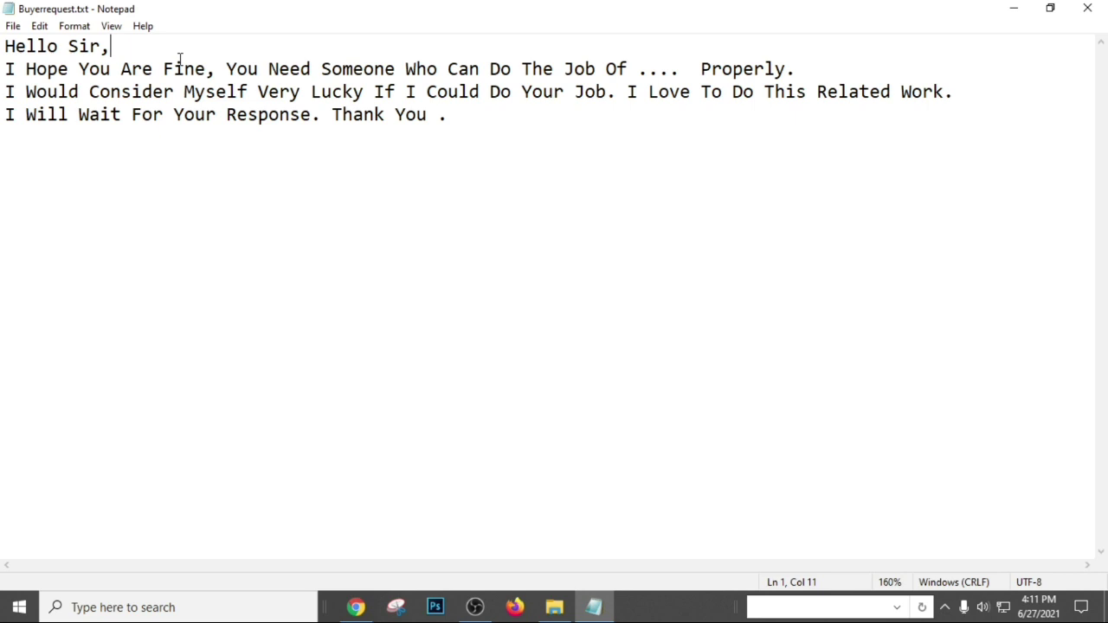
key(Right)
mouse_move(6, 68)
mouse_down()
mouse_move(205, 68)
mouse_move(4, 74)
mouse_up()
click(7, 204)
drag(216, 70, 416, 68)
click(416, 68)
drag(405, 69, 631, 71)
click(647, 69)
Switch to Chrome, reread the buyer's request in the custom offer form, and close the form.
click(356, 606)
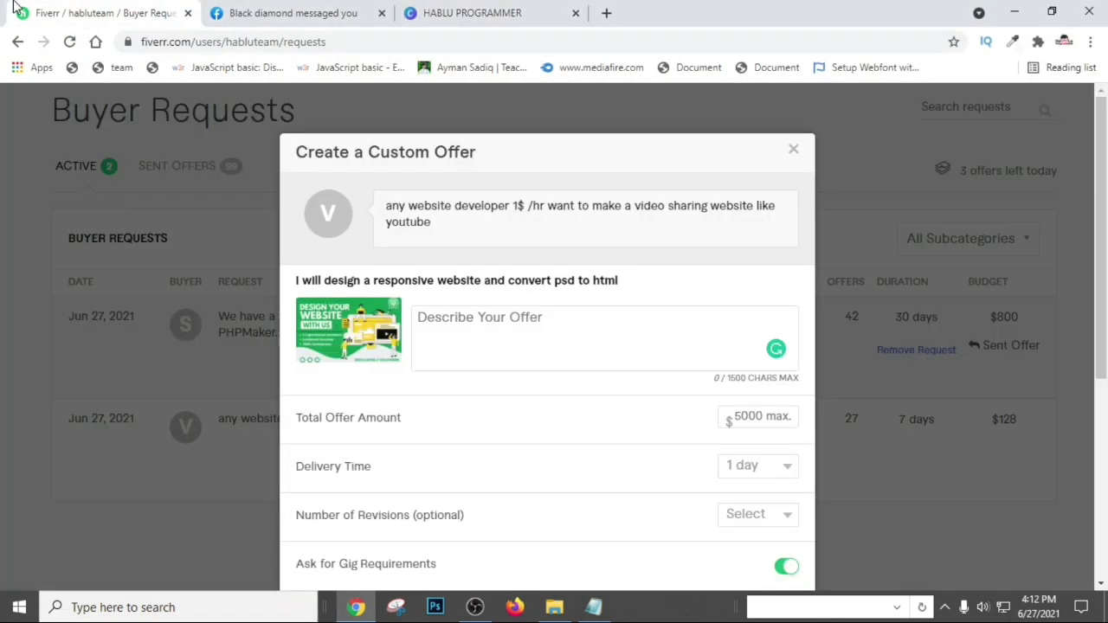
click(104, 15)
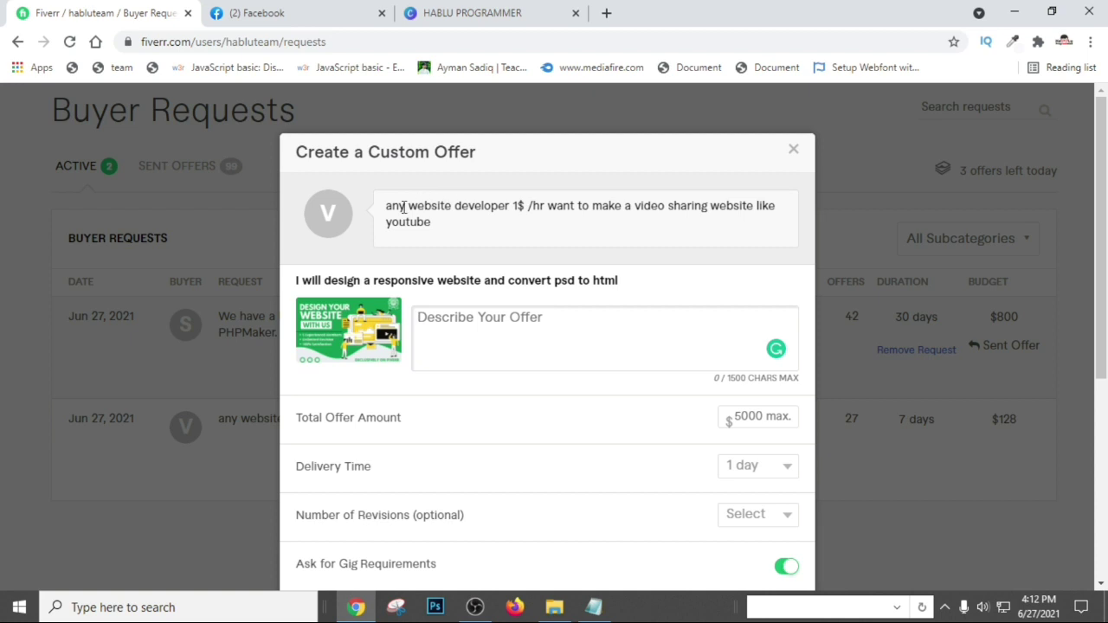
drag(405, 208, 495, 207)
click(530, 208)
drag(600, 207, 762, 220)
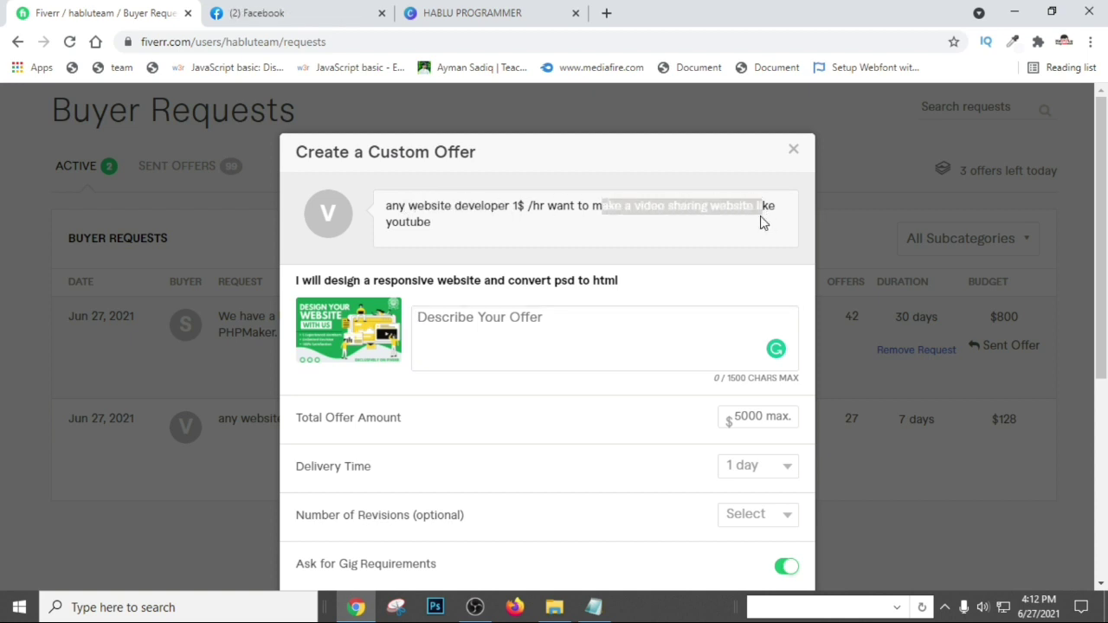
click(735, 228)
drag(664, 207, 873, 233)
click(873, 230)
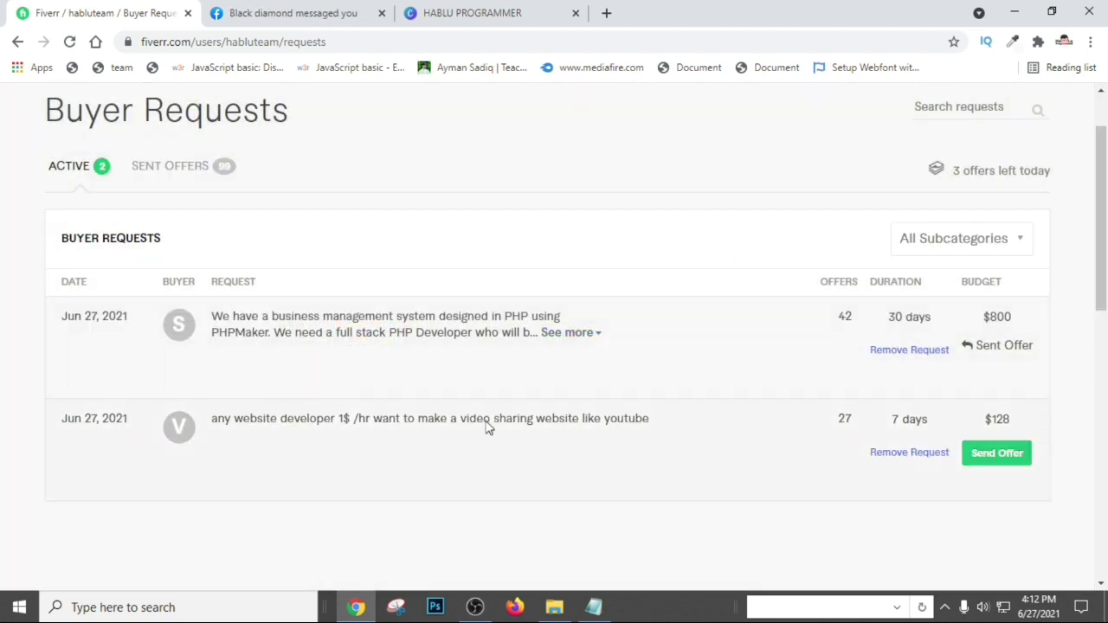
Copy the words "video sharing website" from the second buyer request.
drag(404, 418, 594, 418)
click(537, 420)
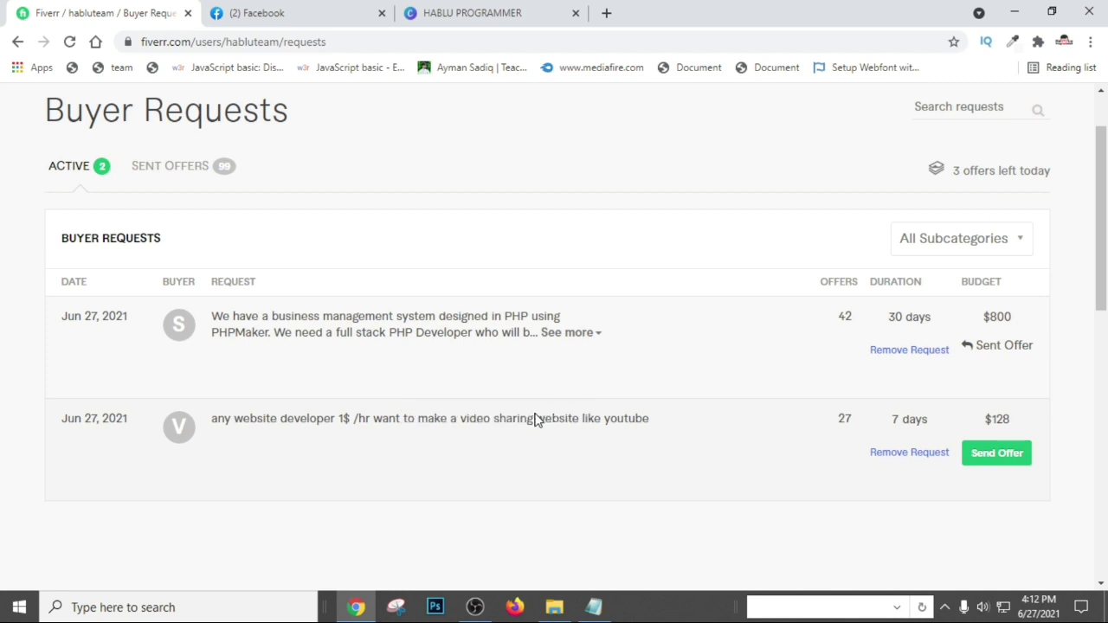
drag(478, 423, 648, 420)
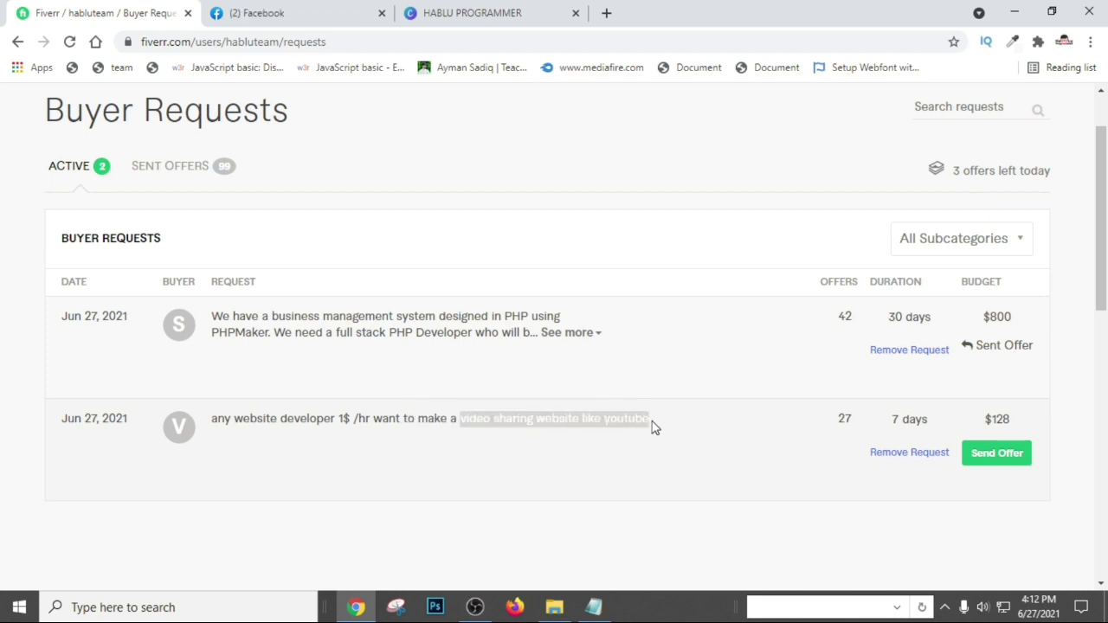
click(442, 441)
drag(459, 418, 578, 420)
key(ctrl+c)
Switch to Notepad and review the template's opening sentence up to the dotted job placeholder.
click(594, 606)
click(467, 198)
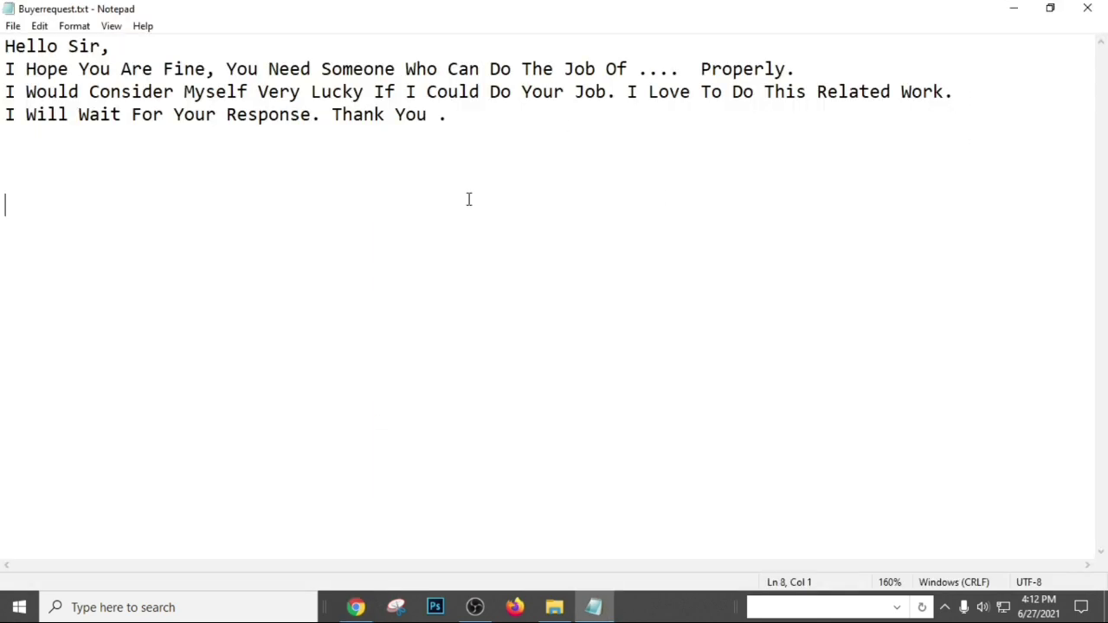
key(ctrl+a)
click(875, 376)
drag(4, 68, 153, 92)
click(183, 69)
drag(216, 70, 684, 67)
click(447, 69)
click(636, 67)
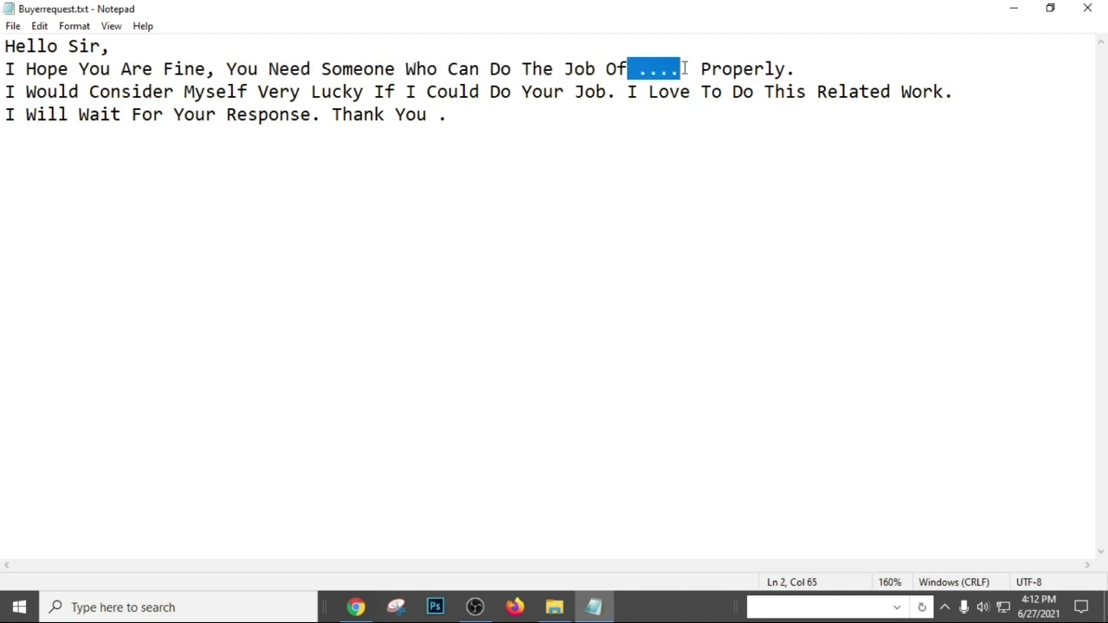
click(683, 69)
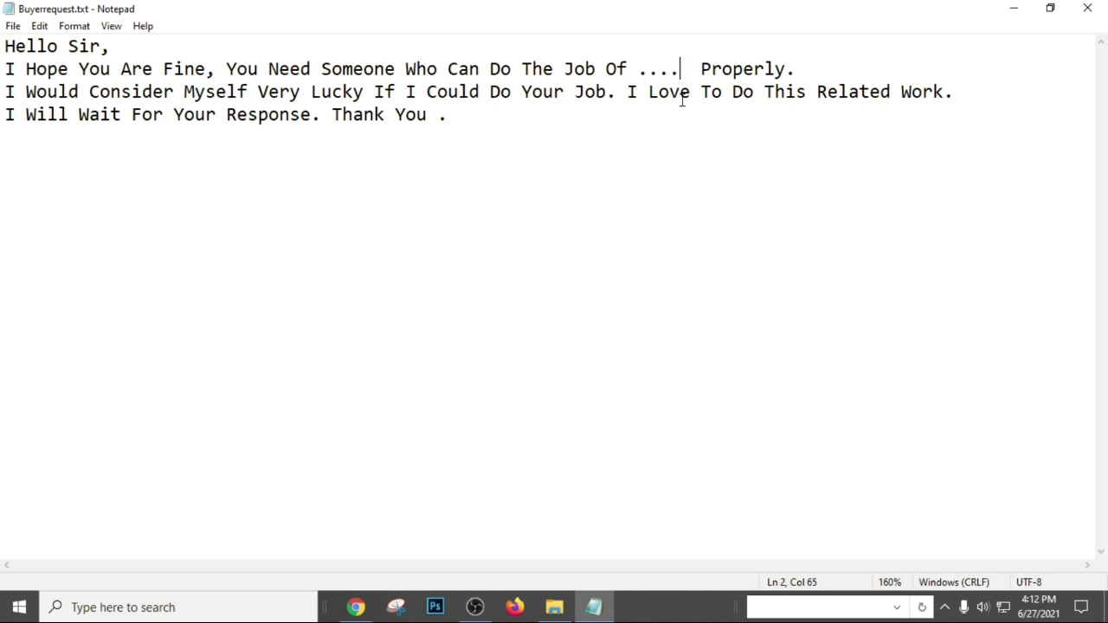
Switch to Chrome and expand the full text of the PHP business management system request.
click(356, 606)
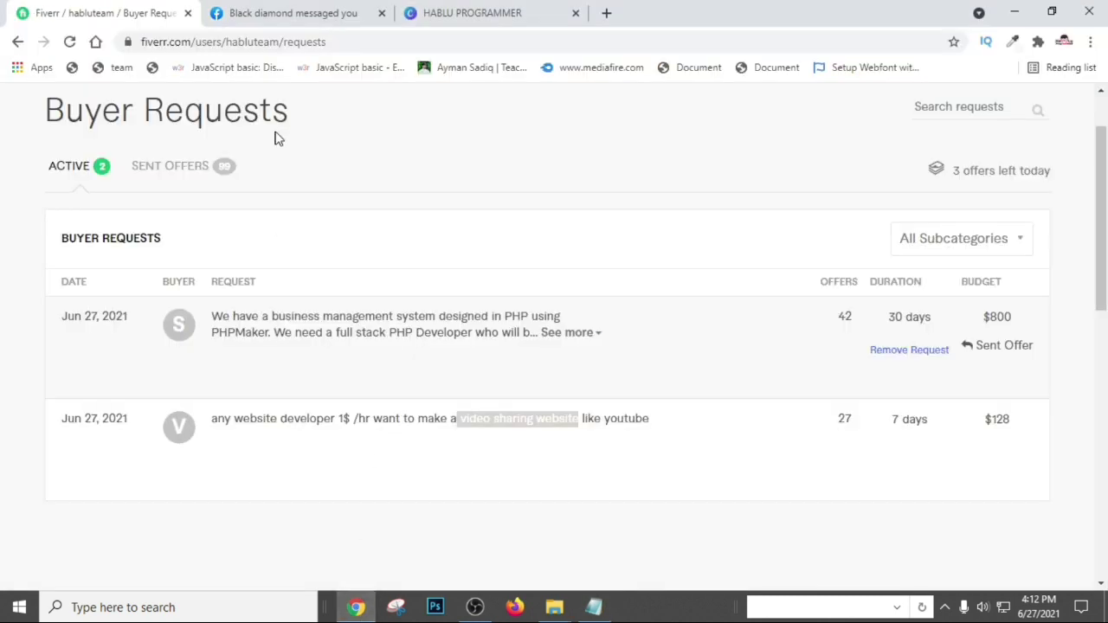
click(563, 334)
drag(353, 422, 576, 421)
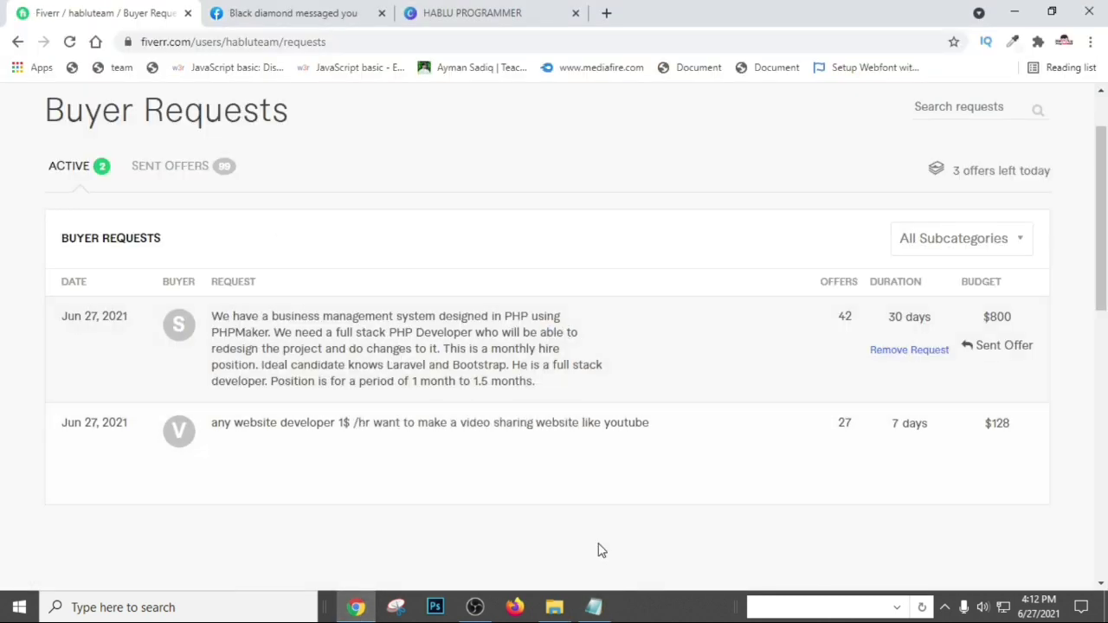
Switch to Notepad and replace the dotted placeholder after "The Job Of" with the copied "video sharing website".
key(alt+Tab)
click(366, 513)
drag(267, 70, 514, 69)
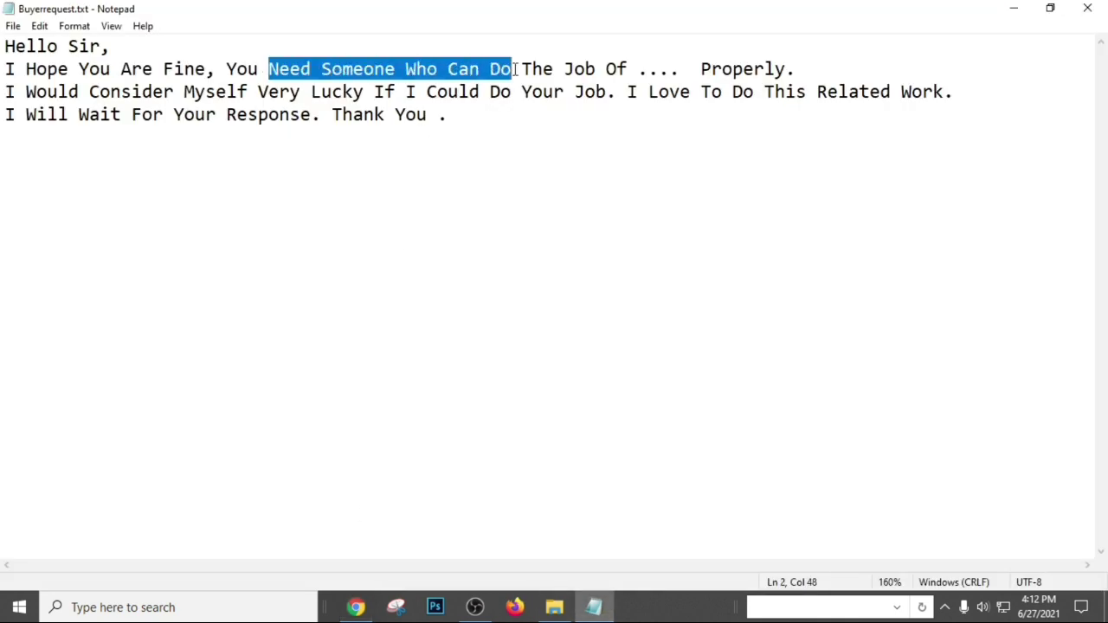
double_click(516, 70)
click(515, 69)
click(618, 67)
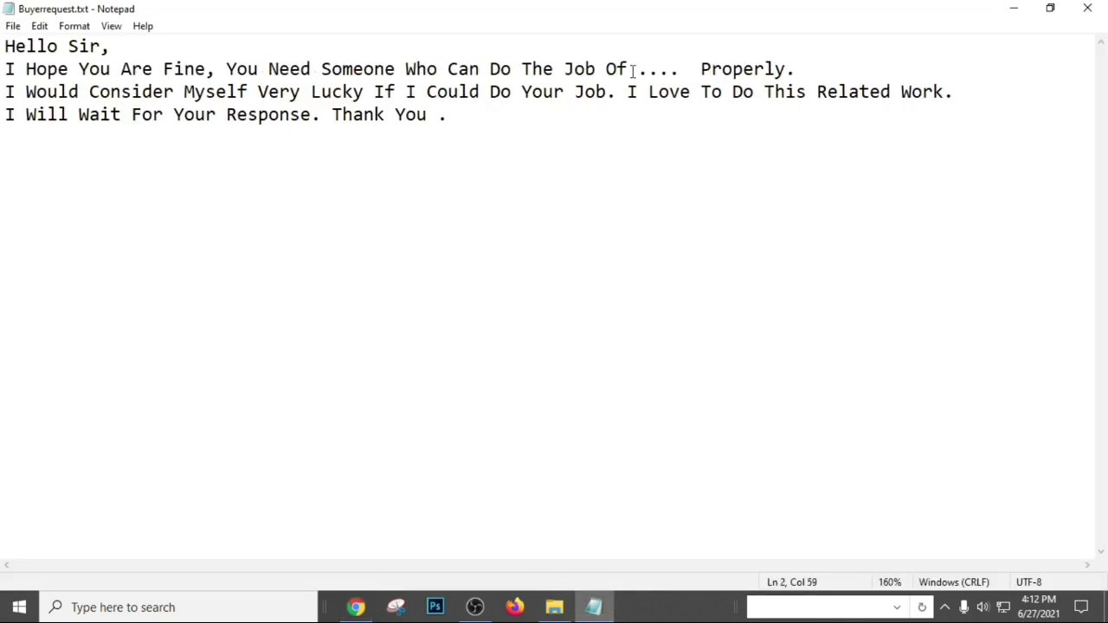
drag(626, 69, 689, 71)
key(ctrl+v)
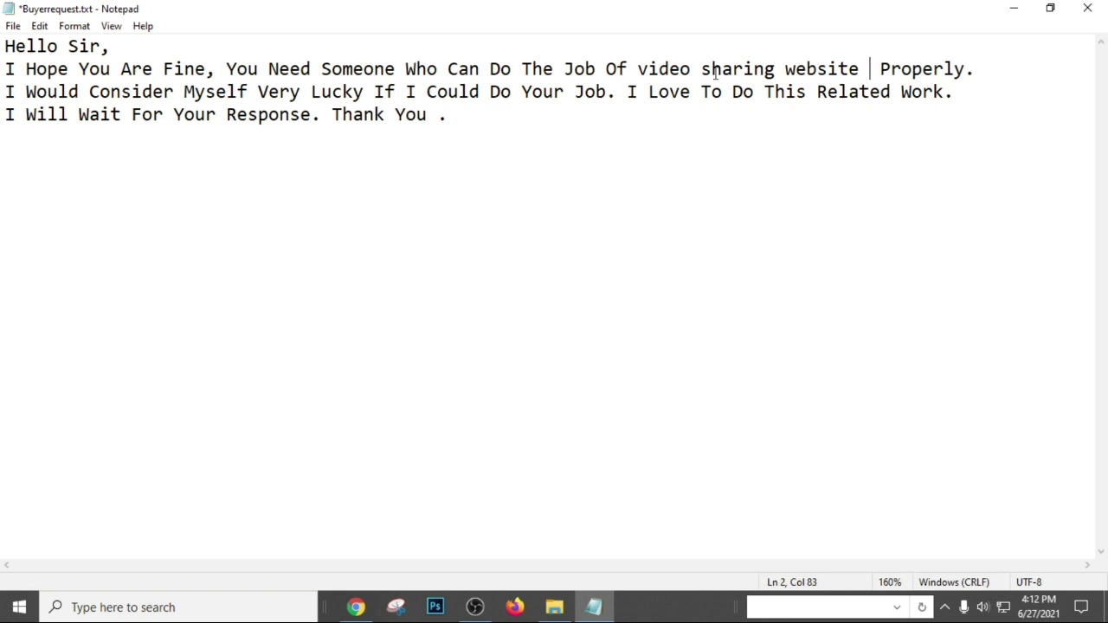
Review how the opening sentence reads with the inserted job name, along with the line below it.
click(657, 69)
double_click(658, 70)
double_click(841, 70)
click(970, 69)
click(414, 69)
drag(630, 70, 880, 70)
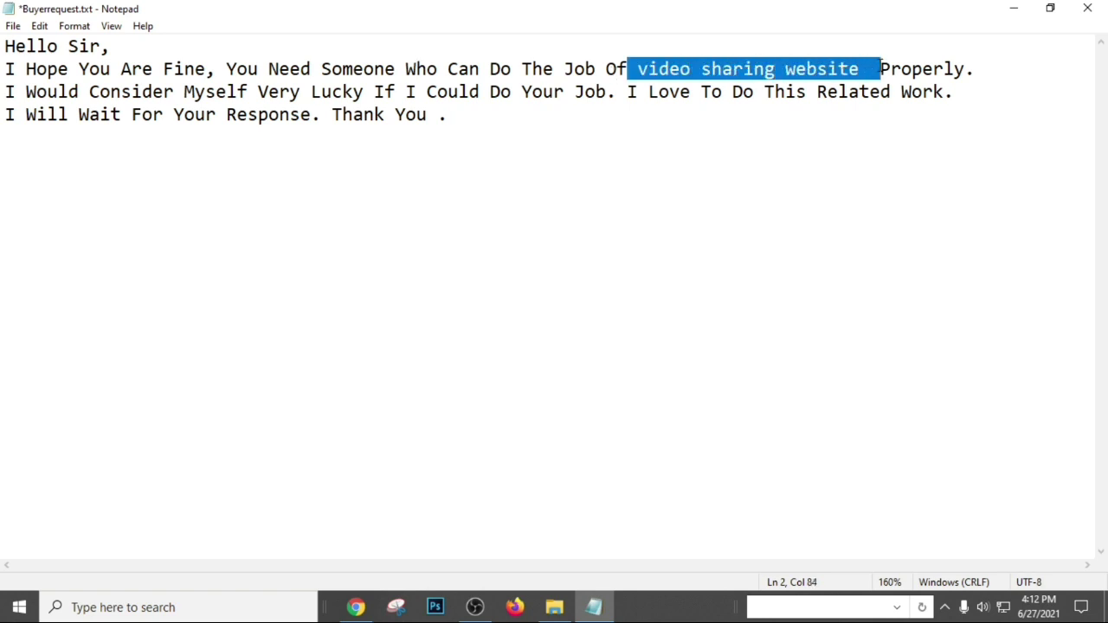
double_click(839, 70)
drag(531, 69, 609, 69)
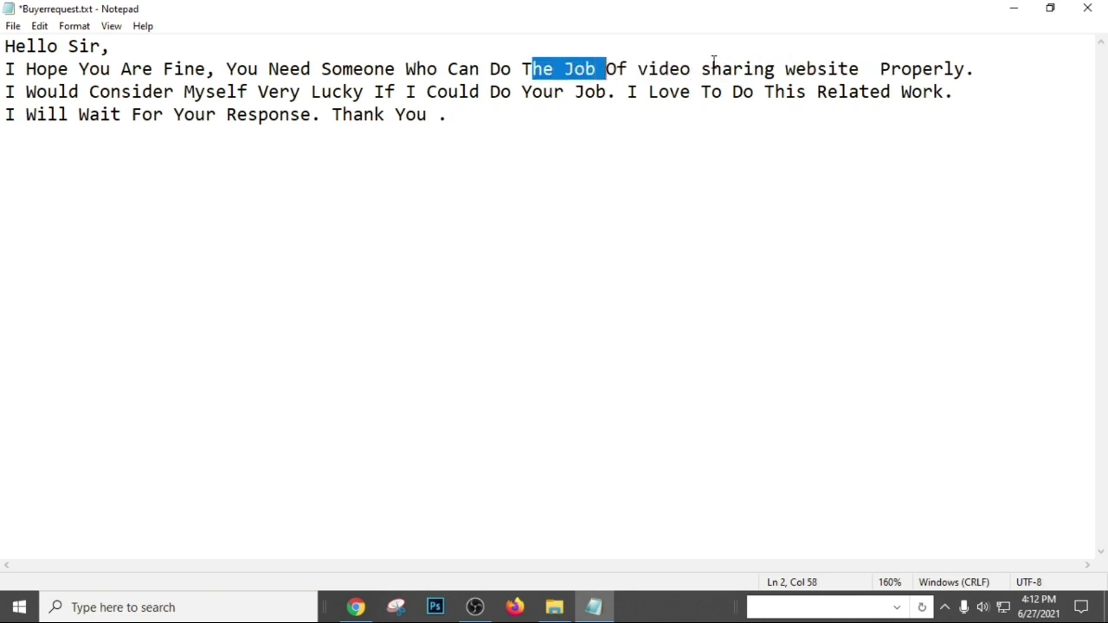
double_click(881, 69)
click(935, 142)
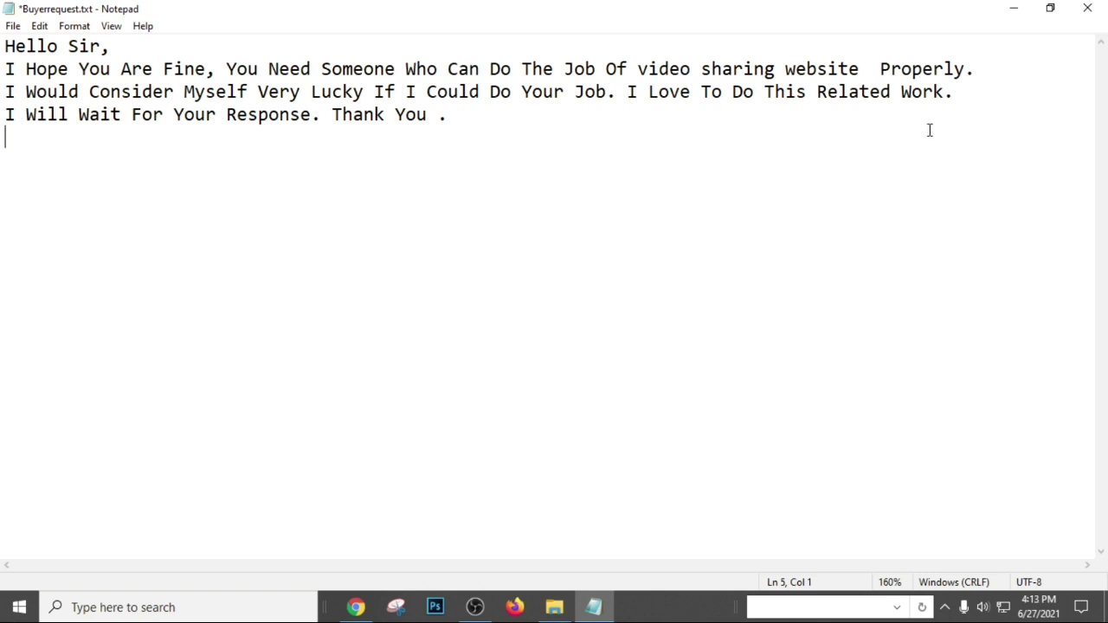
drag(277, 69, 502, 92)
click(535, 114)
Undo the pasted job name in the template's opening sentence.
key(ctrl+z)
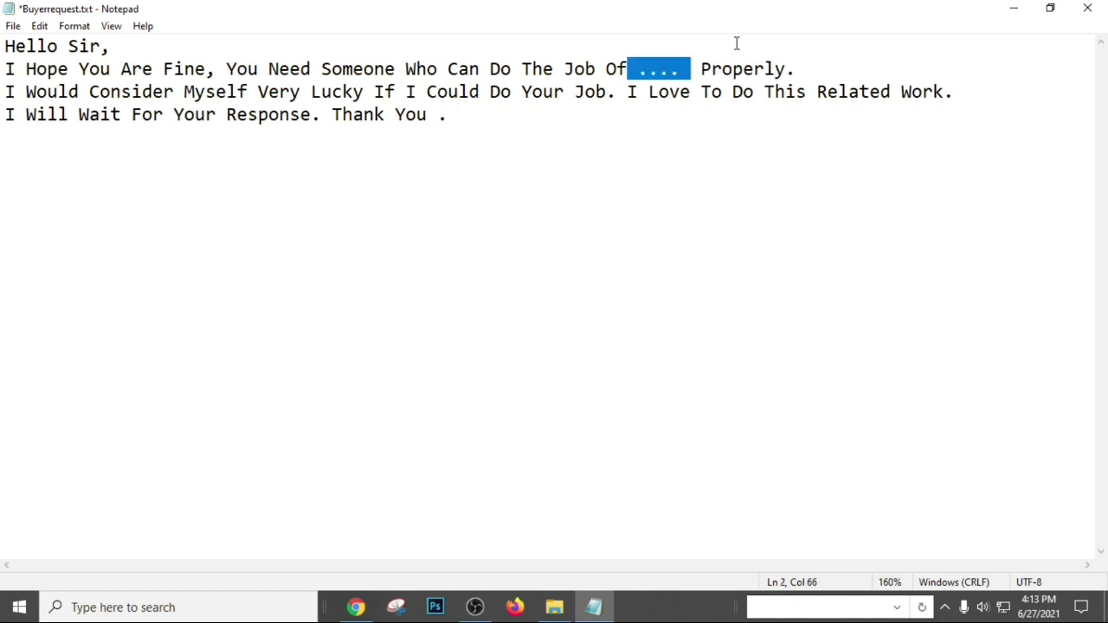
double_click(669, 92)
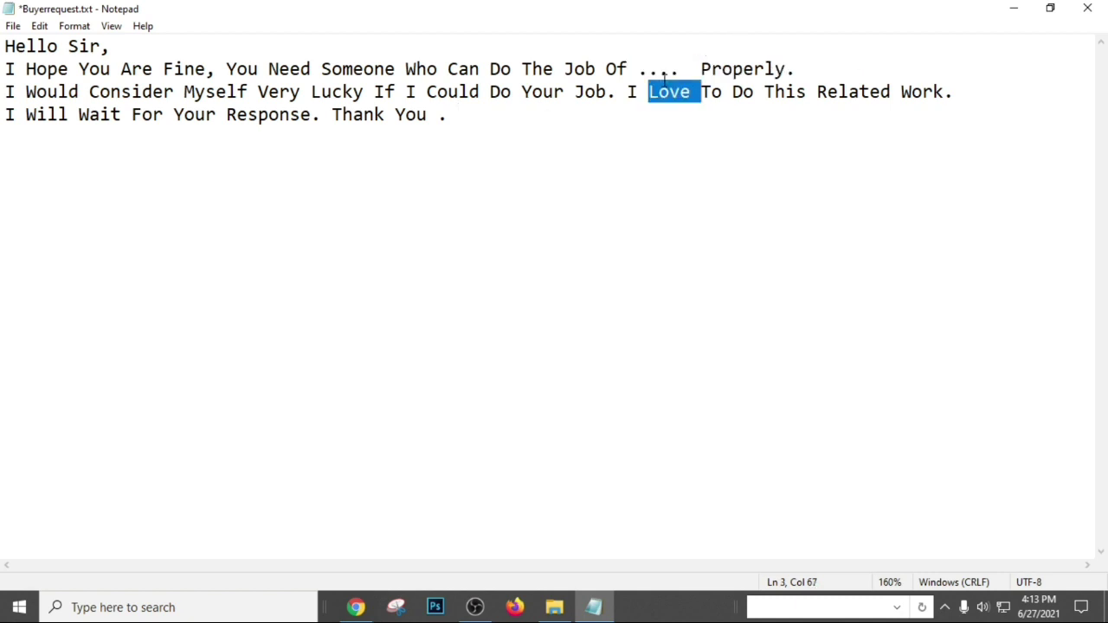
double_click(692, 70)
click(450, 370)
Switch to Chrome and read the expanded PHP developer request.
click(355, 607)
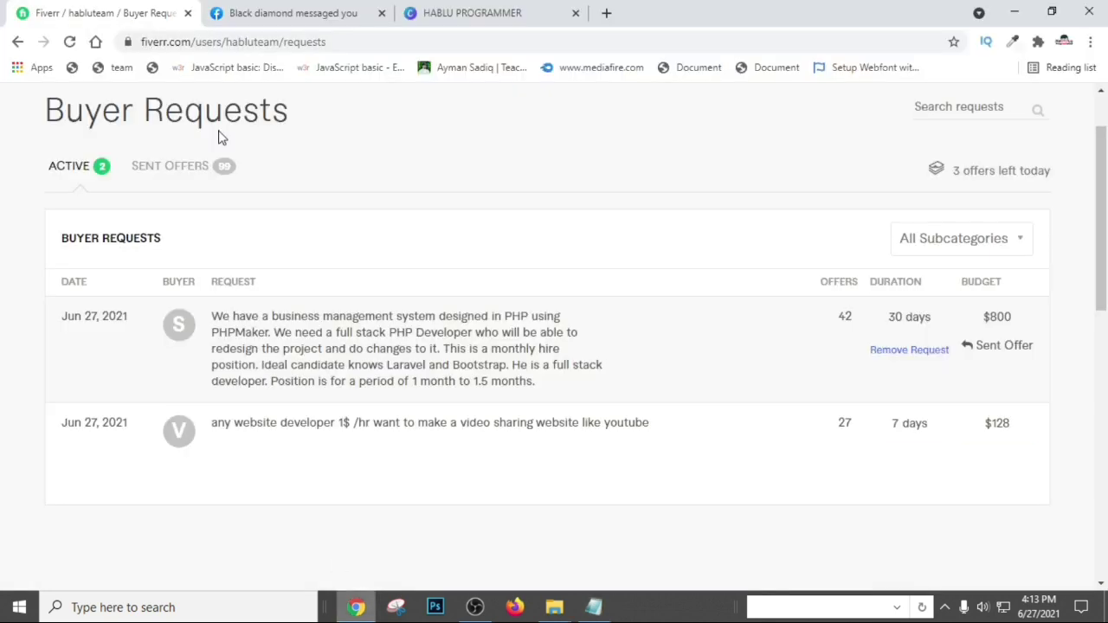
drag(243, 322, 445, 350)
click(514, 366)
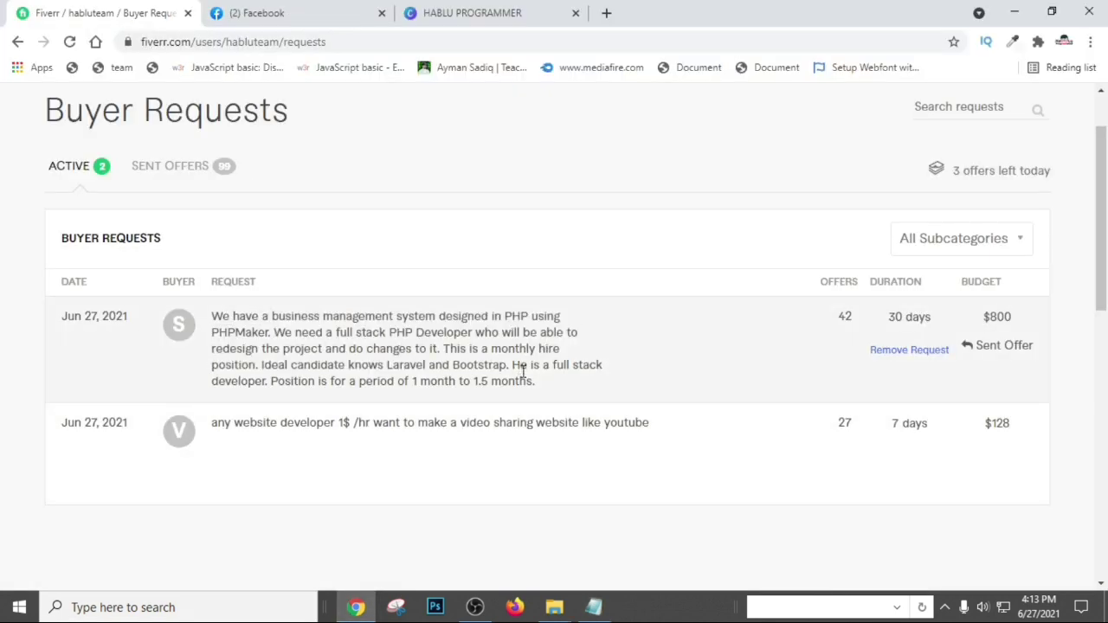
Switch to Notepad and examine the dotted placeholder and the word "Properly" in the opening sentence.
click(593, 607)
drag(636, 71, 860, 76)
click(692, 71)
click(683, 71)
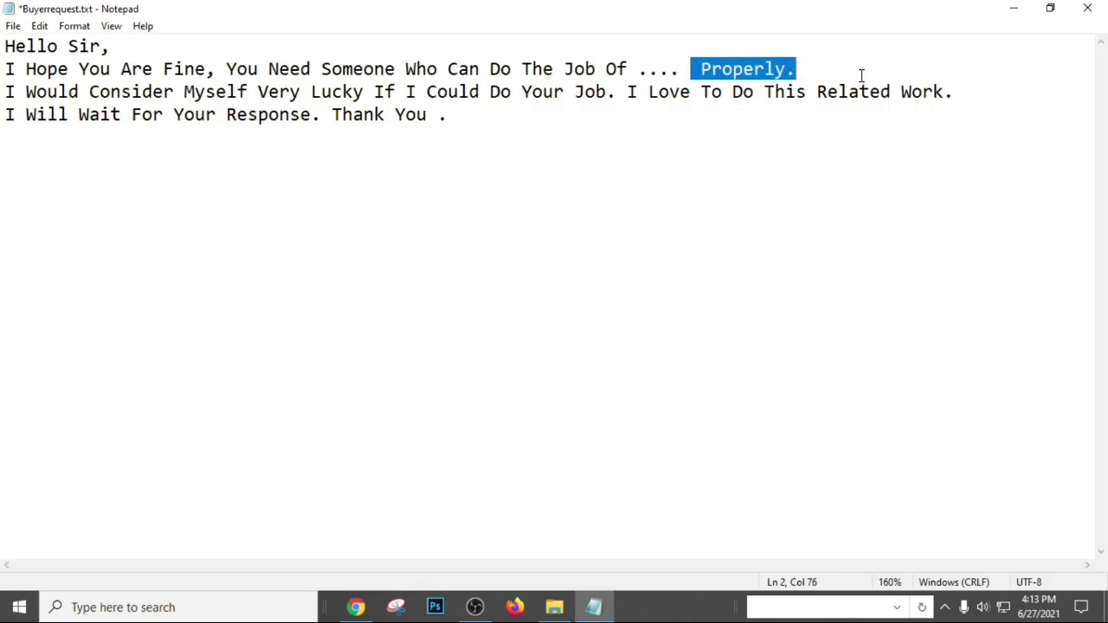
click(860, 76)
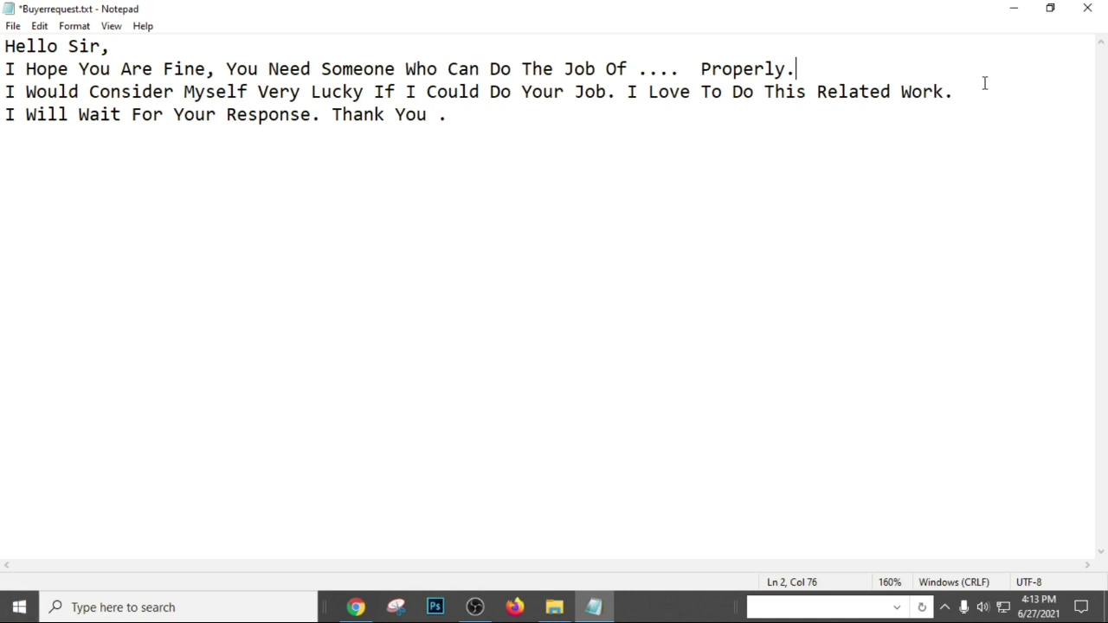
drag(628, 70, 691, 85)
click(1087, 97)
Examine the template's third line, from "I Would Consider Myself Very Lucky" through "I Love To Do This Related Work".
drag(4, 92, 571, 103)
click(183, 92)
click(396, 92)
click(591, 111)
drag(5, 92, 628, 92)
drag(628, 92, 4, 91)
click(420, 227)
drag(630, 91, 722, 92)
click(721, 92)
drag(635, 93, 919, 78)
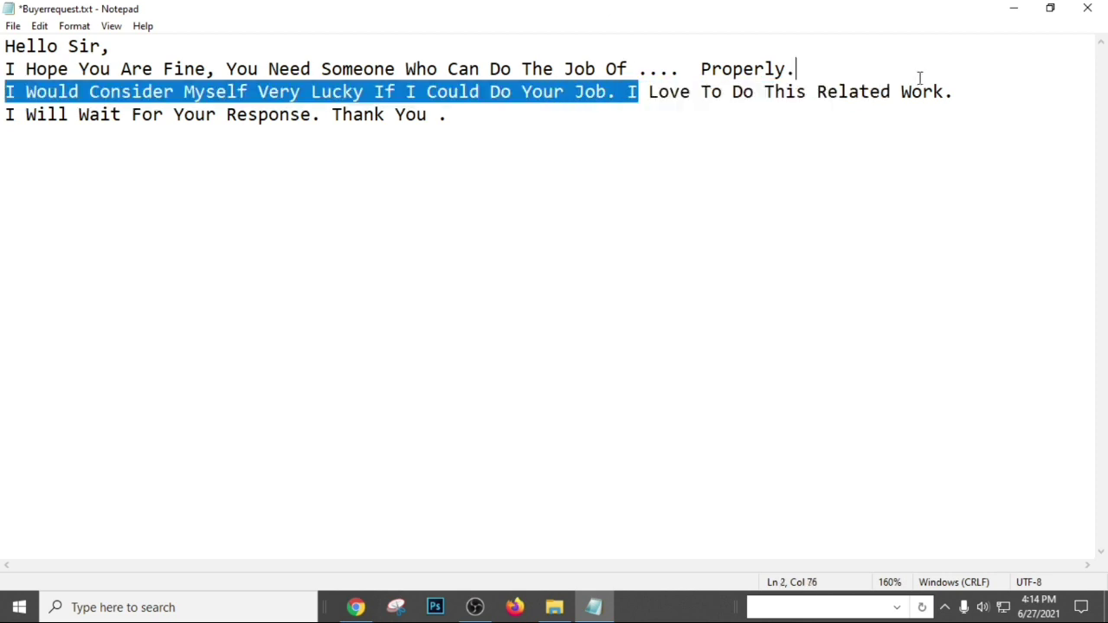
click(956, 92)
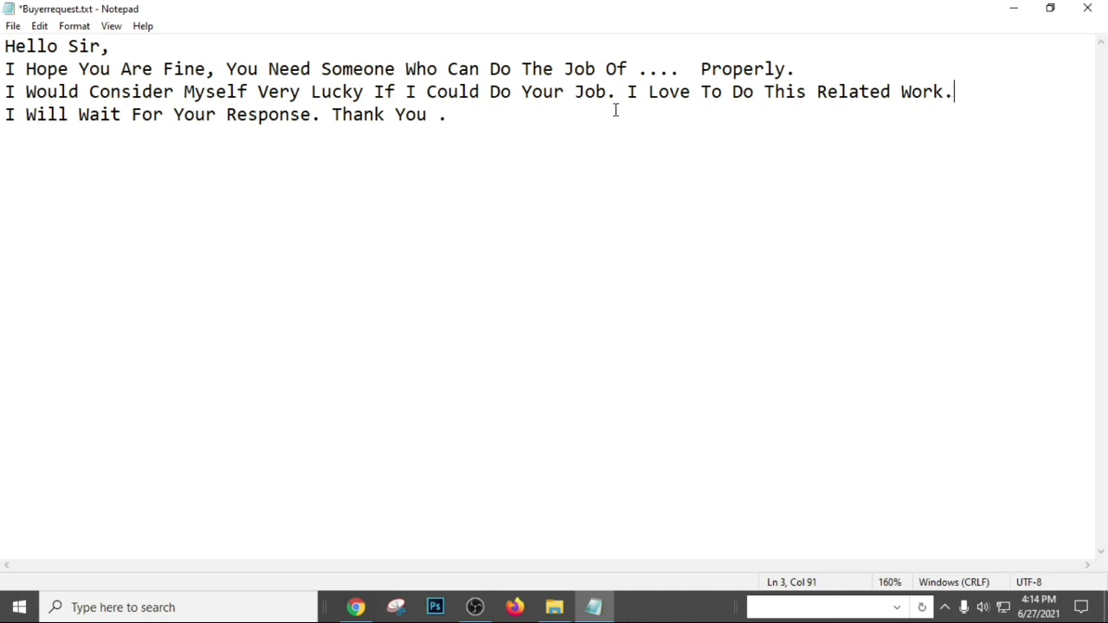
Examine the sentence "I Love To Do This Related Work." at the end of the template's third line.
drag(615, 90, 1033, 91)
click(994, 114)
drag(619, 78, 1017, 99)
click(1010, 100)
drag(606, 90, 988, 95)
click(989, 95)
drag(690, 91, 1101, 82)
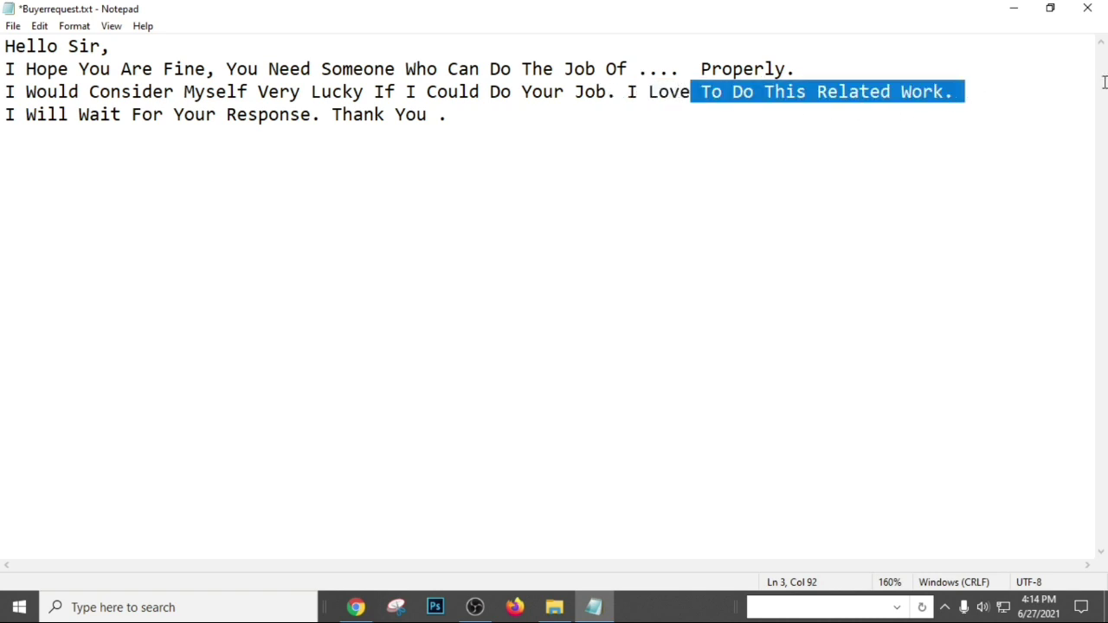
drag(1044, 115, 934, 99)
Add three blank lines below the end of the template message.
click(477, 193)
key(Return)
key(Return)
key(Return)
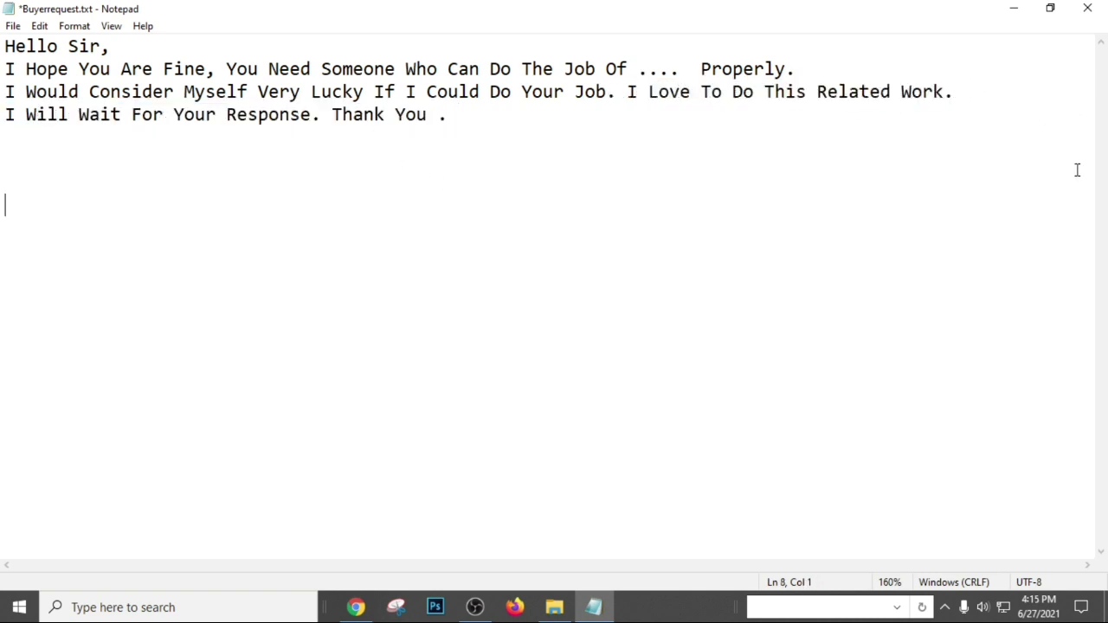
Examine the template's closing line, "I Will Wait For Your Response. Thank You .".
click(35, 136)
drag(550, 119, 2, 106)
click(399, 97)
drag(334, 111, 546, 109)
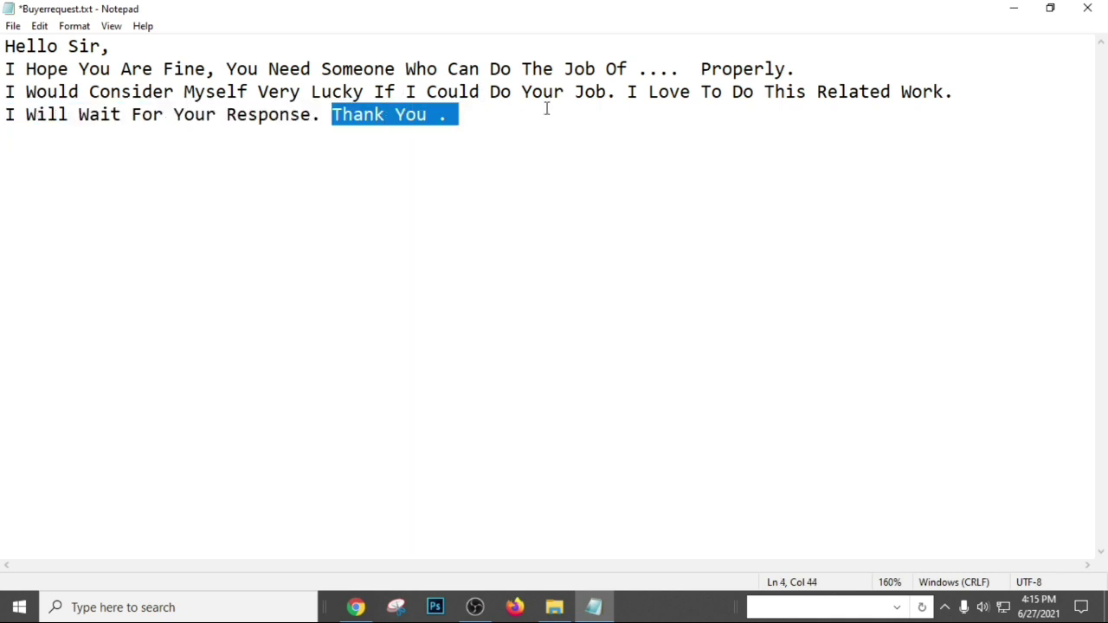
click(546, 109)
key(ctrl+a)
click(666, 270)
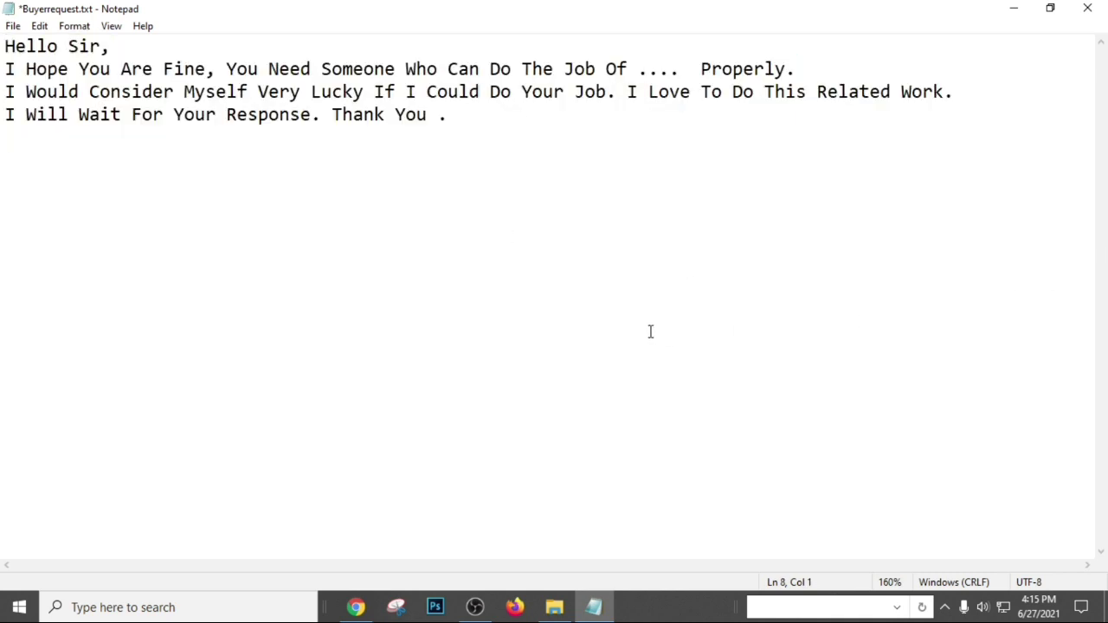
Examine the opening sentence phrase by phrase, including the dotted placeholder, and the start of the "I Would Consider Myself" line.
drag(626, 69, 690, 61)
click(647, 90)
double_click(632, 91)
click(640, 67)
double_click(655, 67)
drag(606, 69, 386, 70)
click(680, 69)
click(405, 70)
click(227, 69)
drag(228, 69, 80, 69)
click(870, 68)
drag(268, 69, 463, 69)
key(shift+Home)
drag(5, 90, 366, 91)
click(600, 177)
Save the template file and review its message lines.
key(ctrl+s)
key(shift+Up)
key(shift+Up)
key(shift+Up)
key(shift+Up)
key(shift+Up)
key(shift+Up)
click(579, 267)
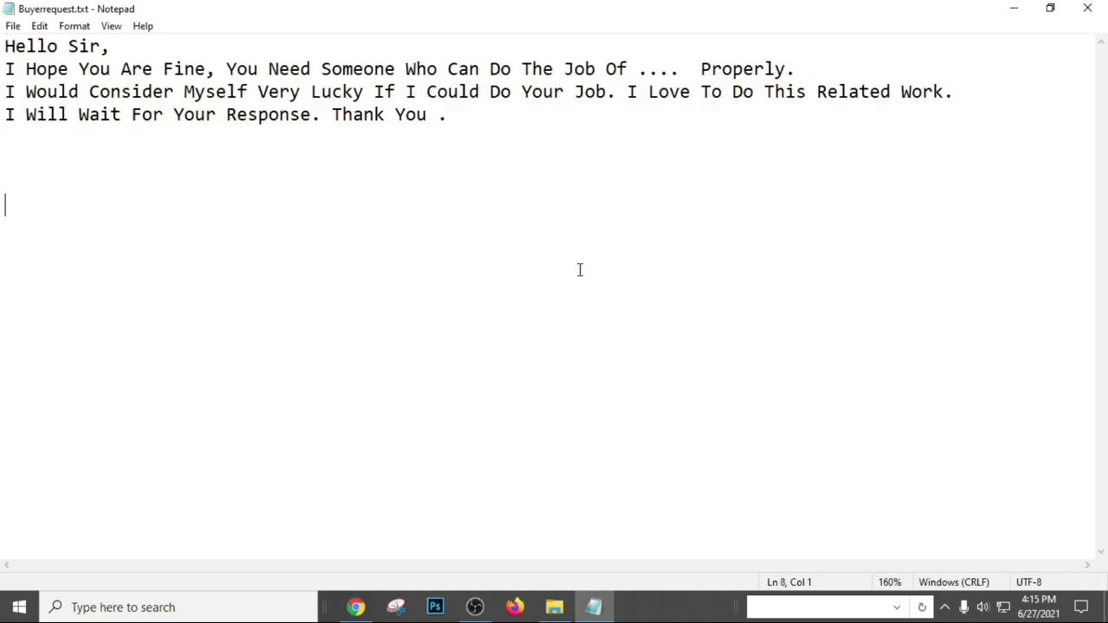
Redo the line break below the closing "Thank You ." line and save the template file again.
click(500, 128)
key(BackSpace)
key(Return)
key(shift+Up)
key(shift+Up)
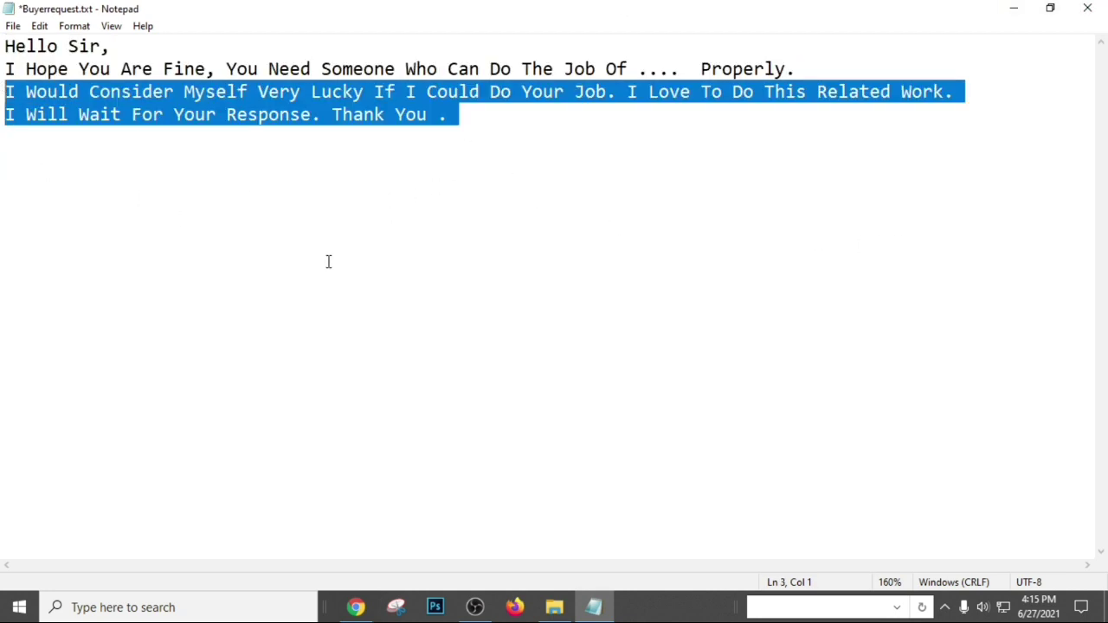
click(329, 260)
key(ctrl+s)
click(143, 136)
key(shift+Up)
key(shift+Up)
key(shift+Up)
click(479, 290)
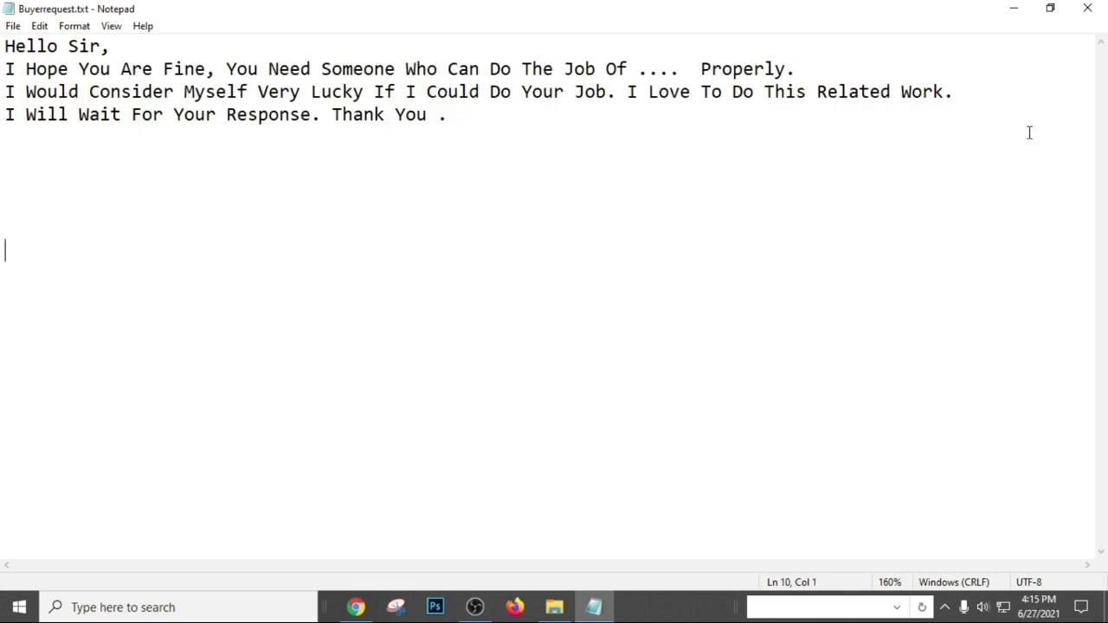
click(603, 131)
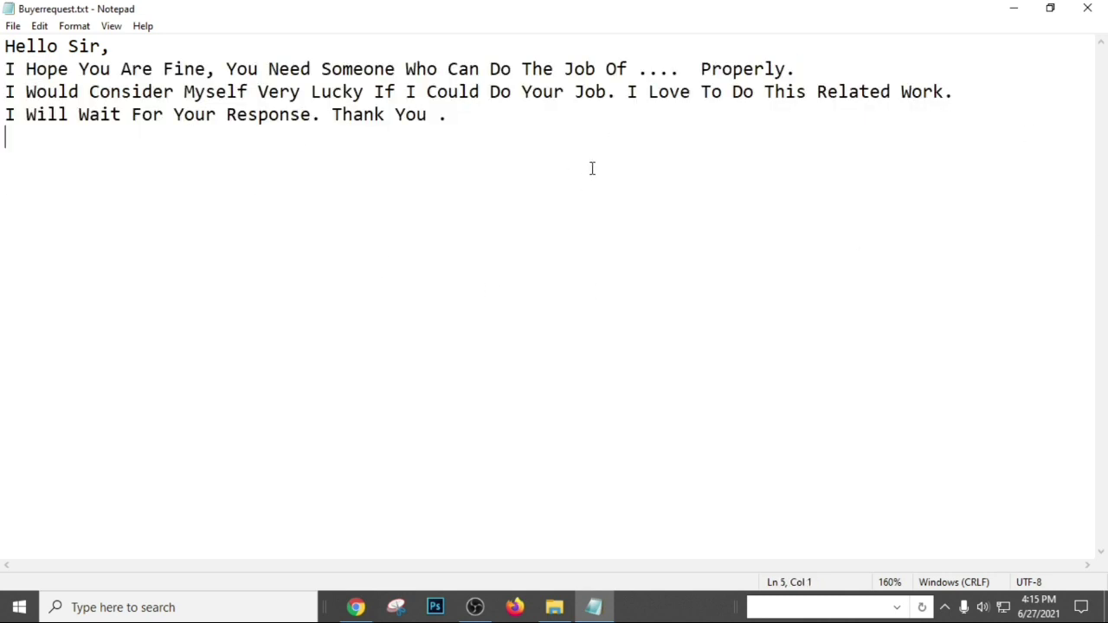
Insert two more line breaks after "Thank You ." and save the template file.
click(489, 113)
key(Return)
key(Return)
key(ctrl+s)
Copy the complete template message, from "Hello Sir," through "Thank You .".
drag(6, 69, 557, 173)
click(524, 146)
key(shift+Up)
key(shift+Up)
key(shift+Up)
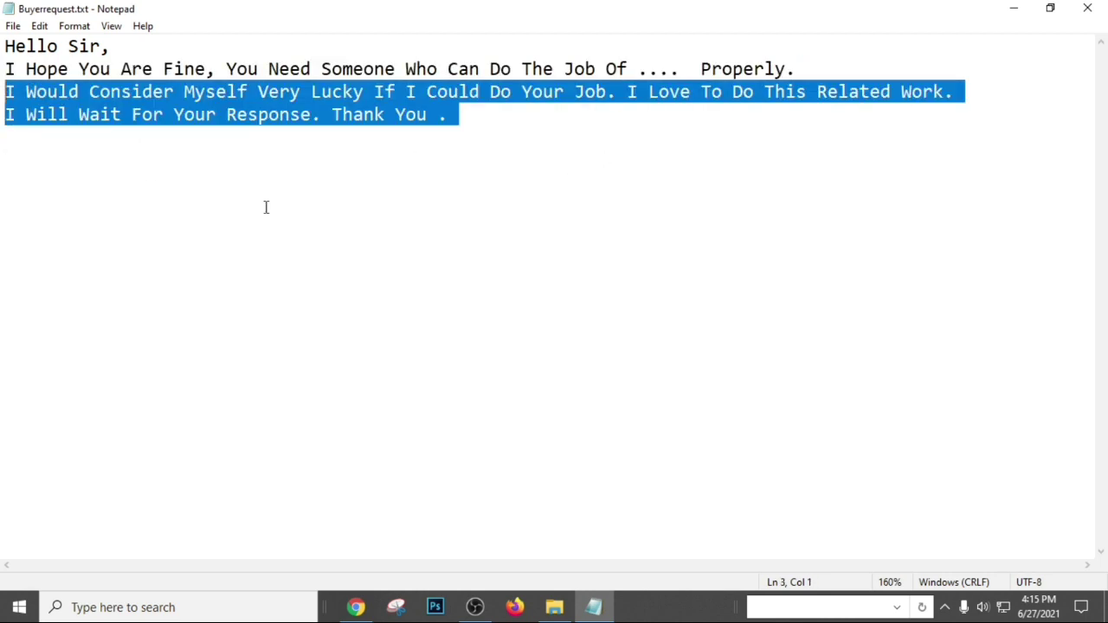
click(431, 227)
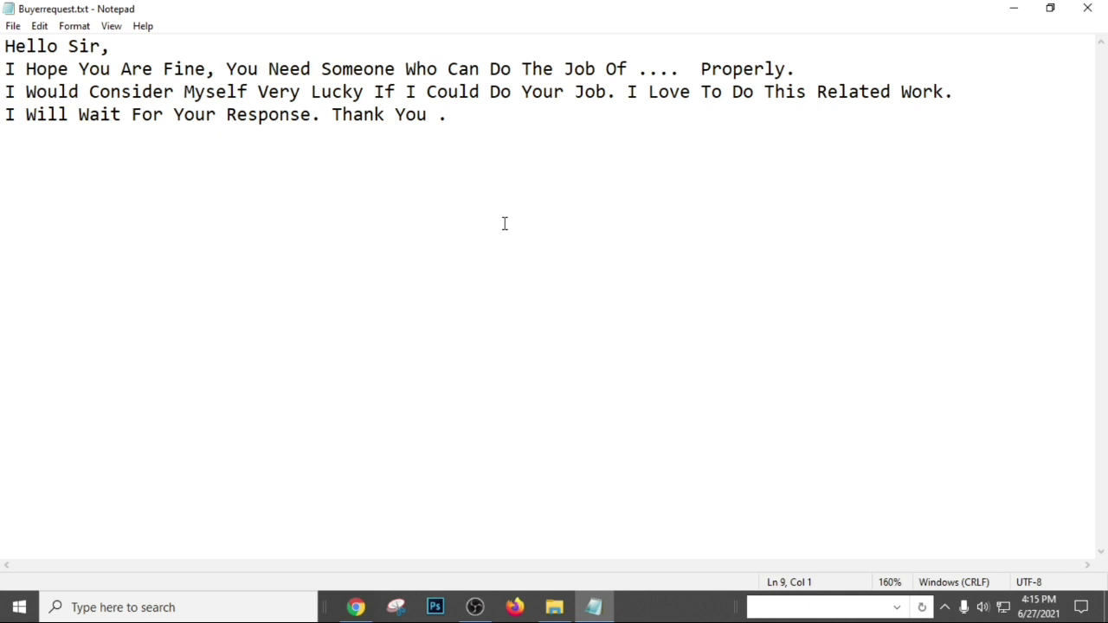
drag(505, 223, 55, 23)
key(ctrl+c)
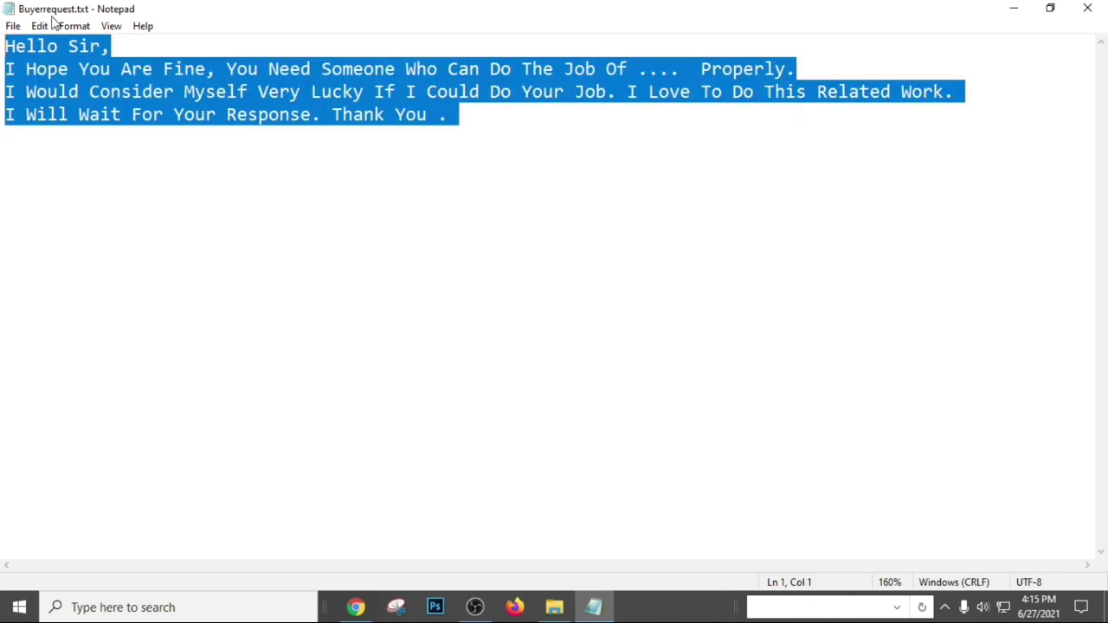
click(494, 364)
Switch to Chrome, check the video sharing website request's duration and budget, and start an offer for it.
click(355, 607)
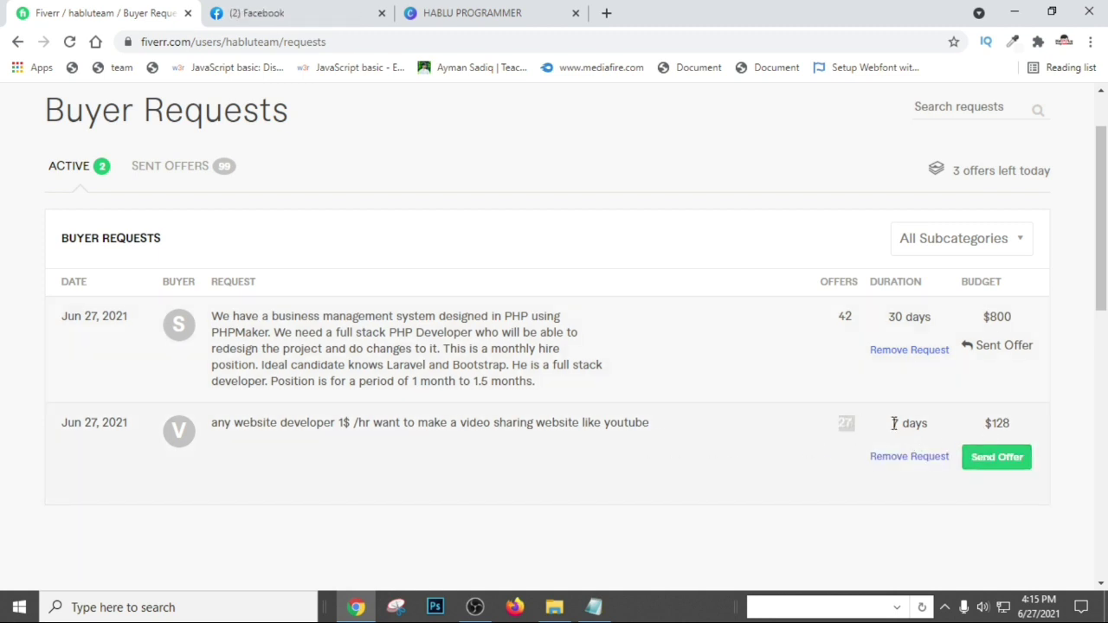
drag(885, 421, 939, 425)
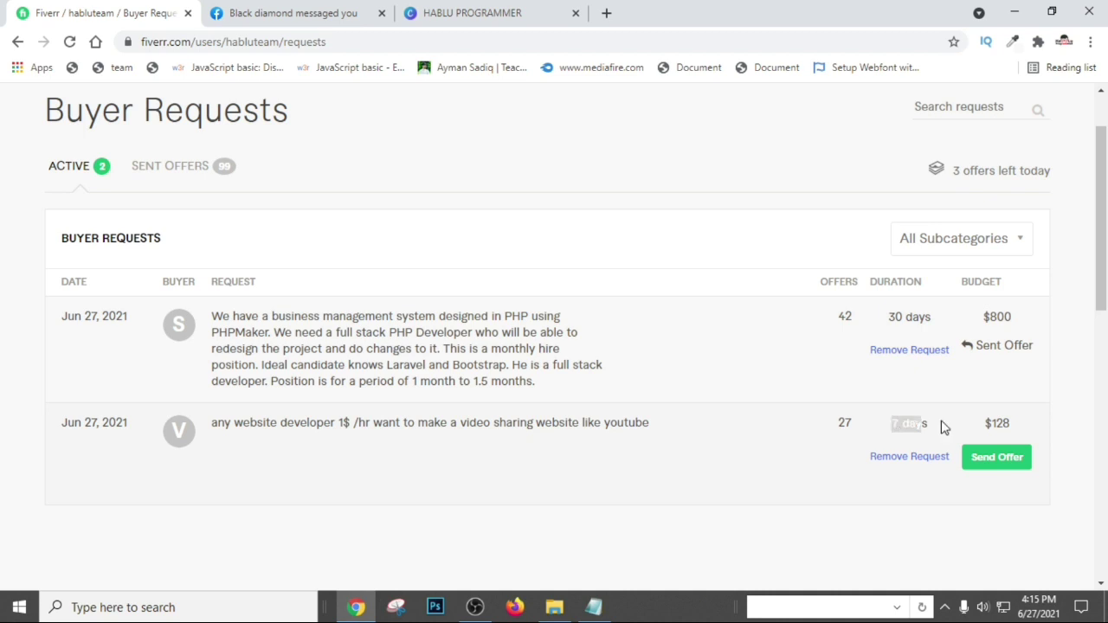
click(995, 424)
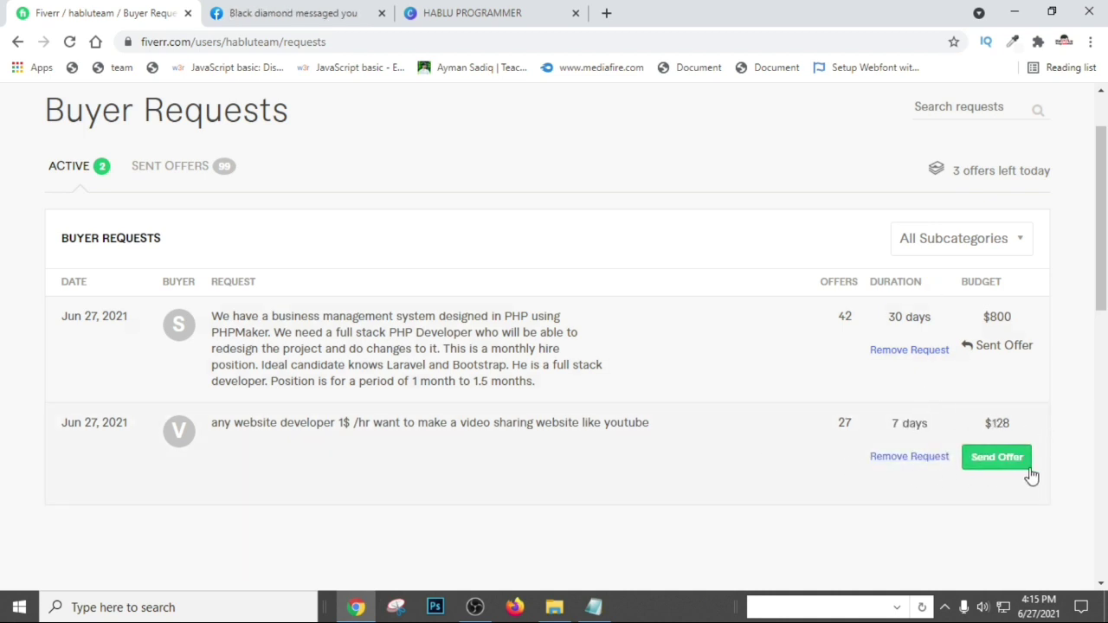
right_click(982, 461)
click(594, 243)
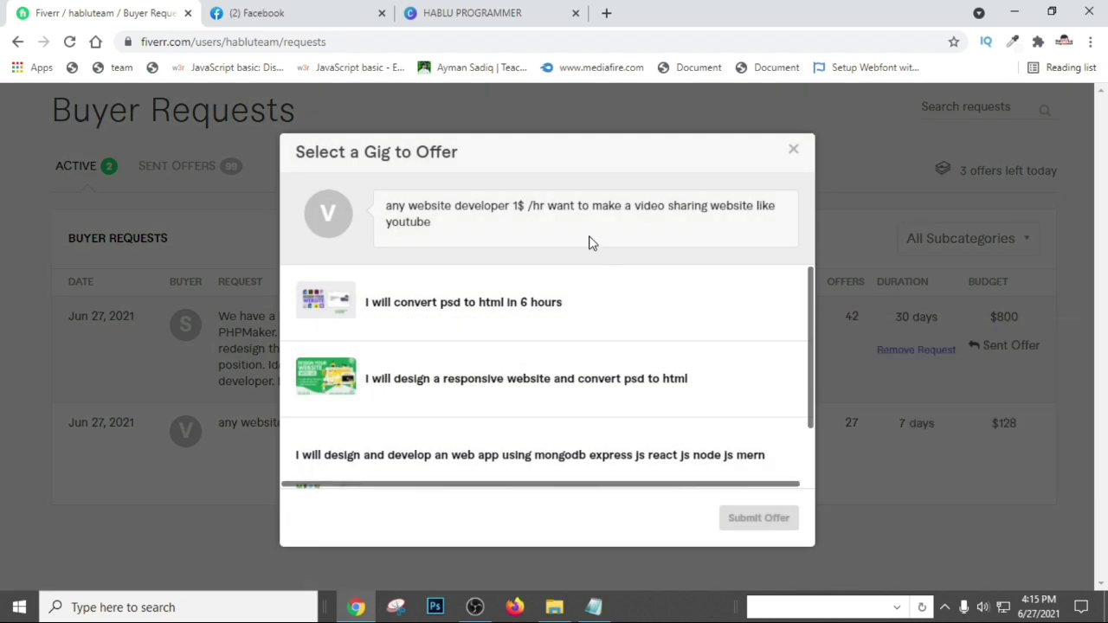
Choose the gig "I will design a responsive website and convert psd to html" and paste the template as the offer message.
scroll(523, 365, down, 1)
scroll(519, 369, up, 1)
scroll(539, 317, down, 1)
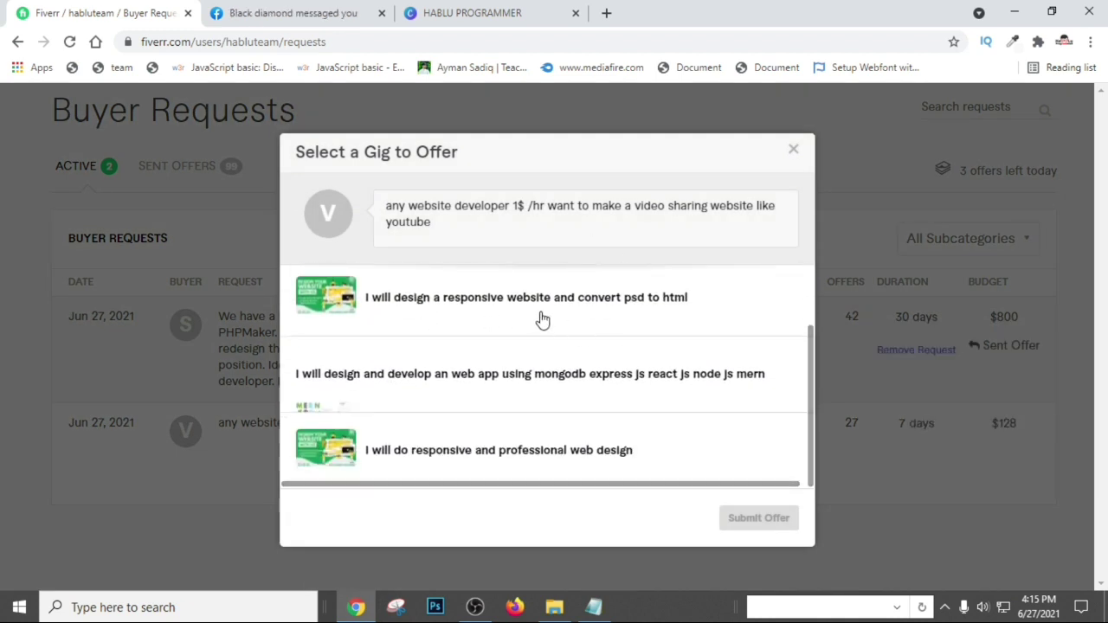
click(511, 307)
click(561, 341)
key(ctrl+v)
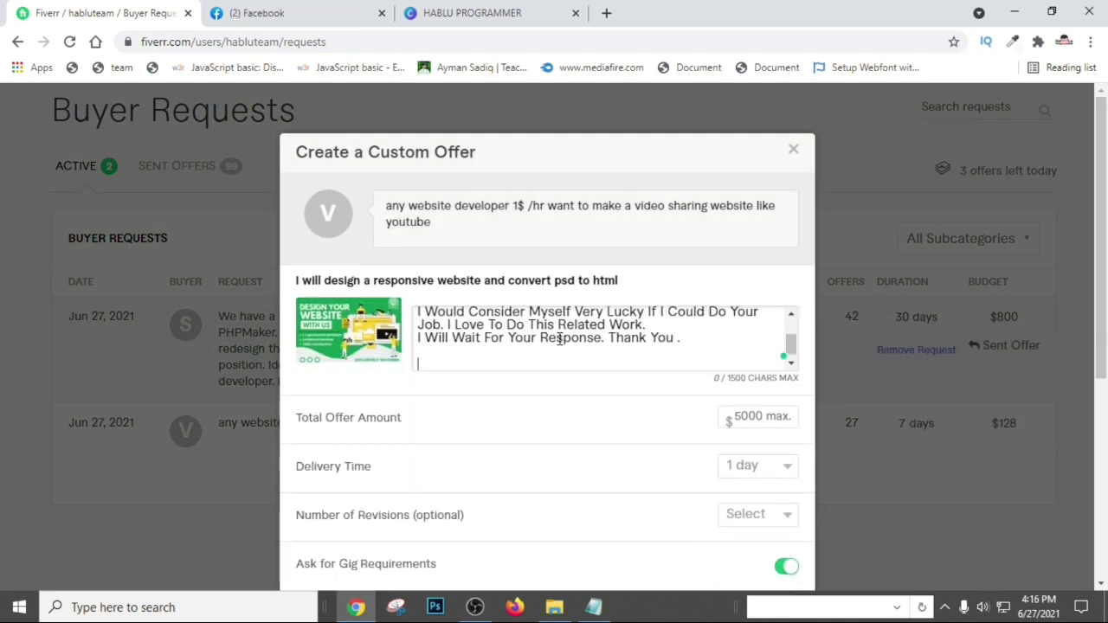
Replace the dotted placeholder in the pasted message with the previously copied text "video sharing website".
scroll(558, 337, up, 2)
drag(431, 329, 681, 338)
click(547, 337)
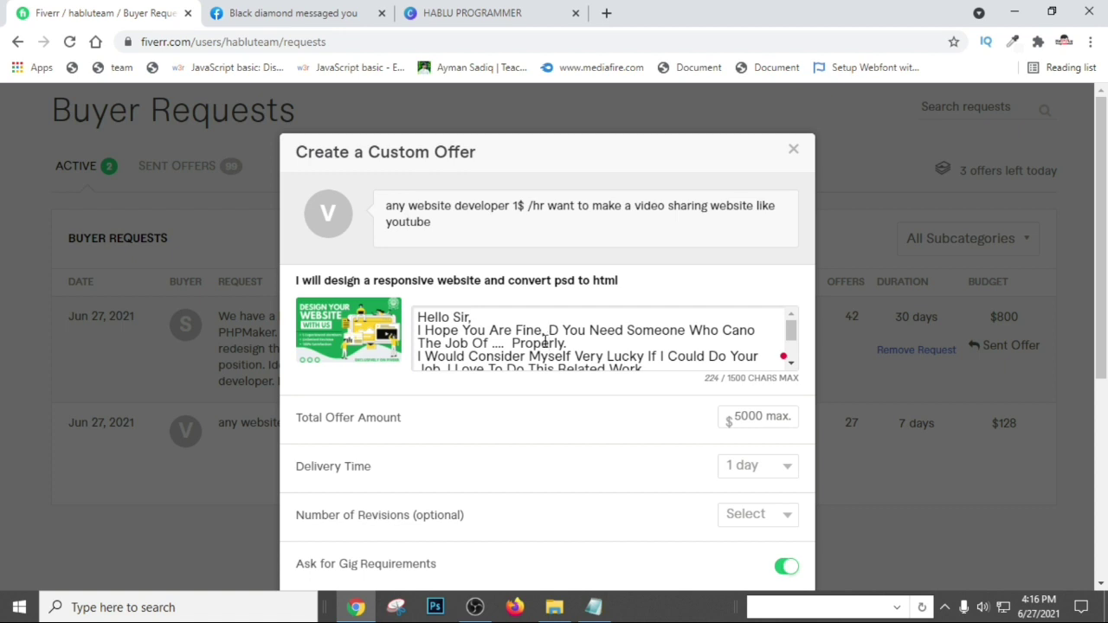
drag(494, 346, 510, 346)
key(BackSpace)
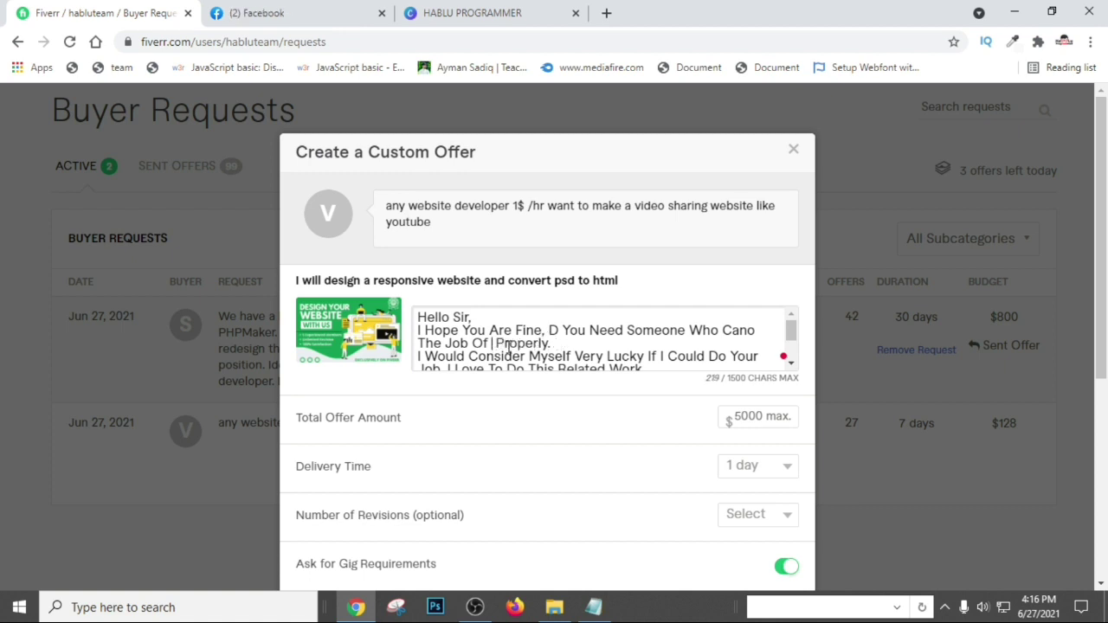
key(Down)
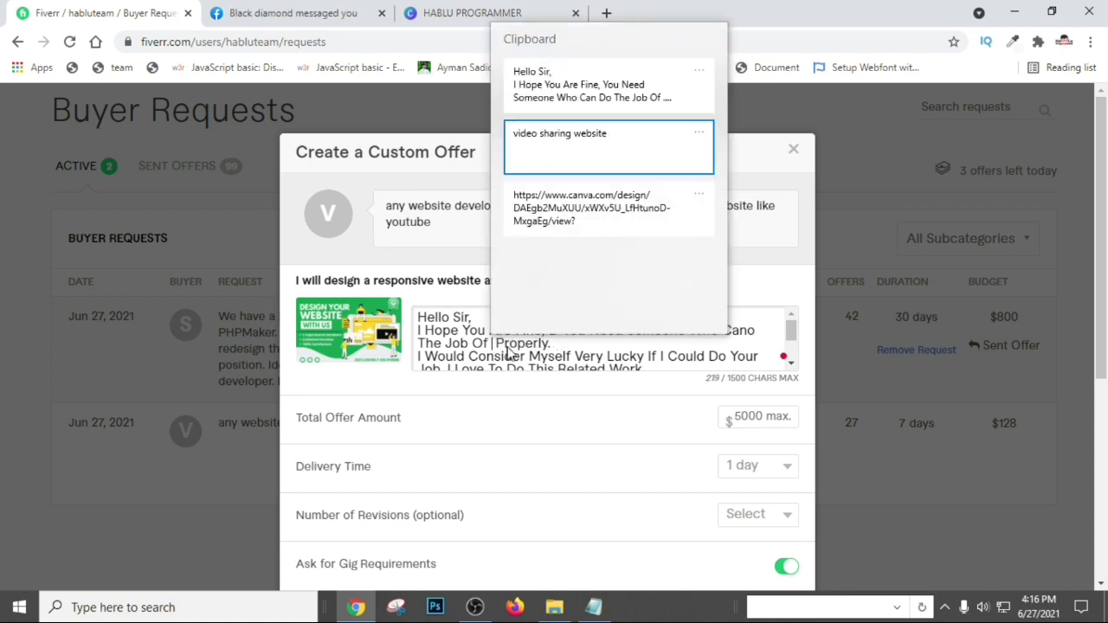
key(Return)
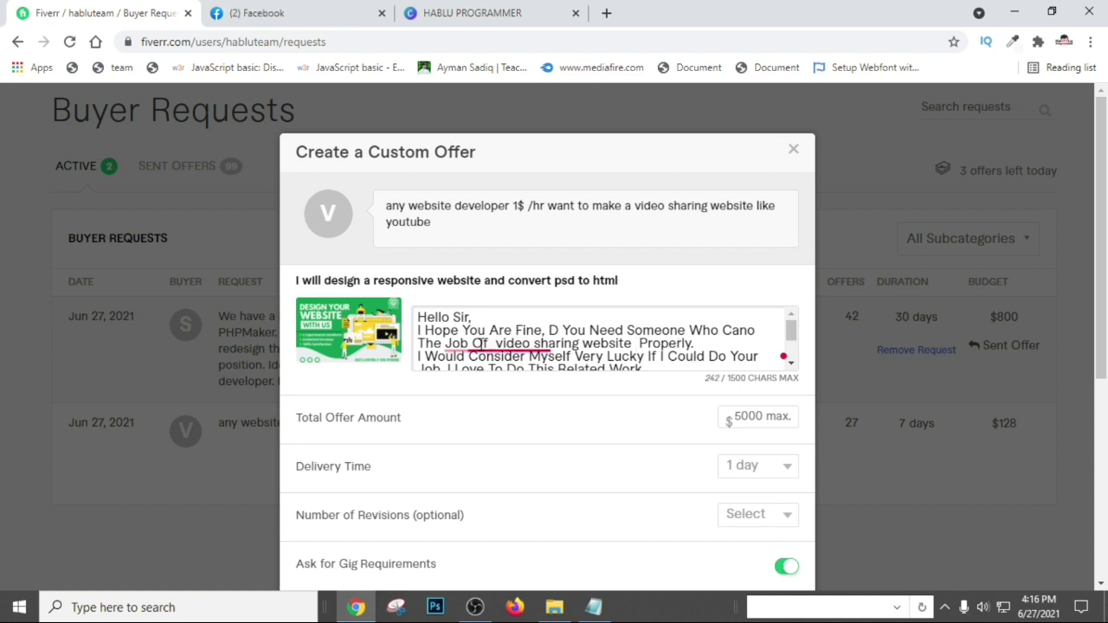
Apply the suggested grammar corrections so the job phrase reads "Of a video-sharing website".
mouse_move(481, 345)
click(512, 370)
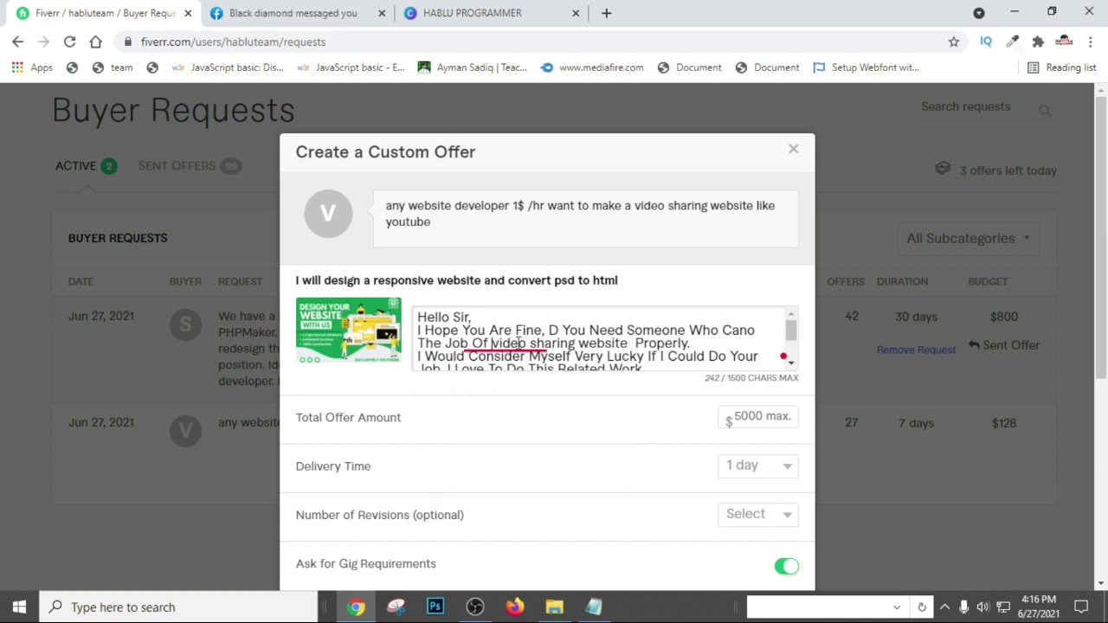
mouse_move(517, 343)
click(531, 385)
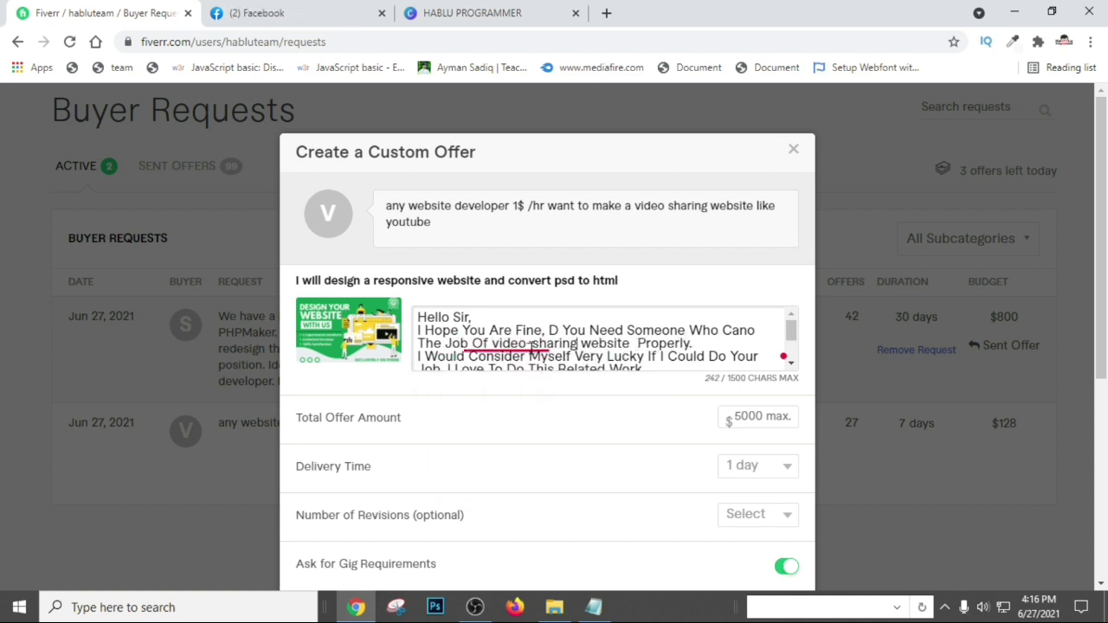
click(541, 387)
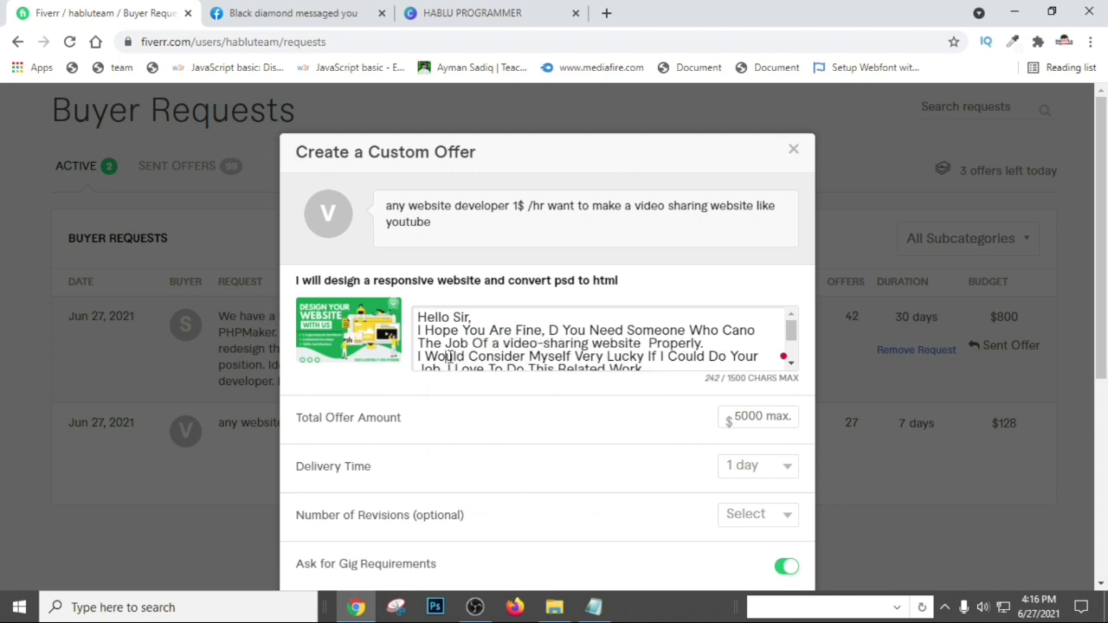
Remove the space before the final period and put "Thank You." on its own line in the offer message.
drag(449, 356, 598, 348)
click(682, 338)
mouse_move(682, 338)
click(649, 374)
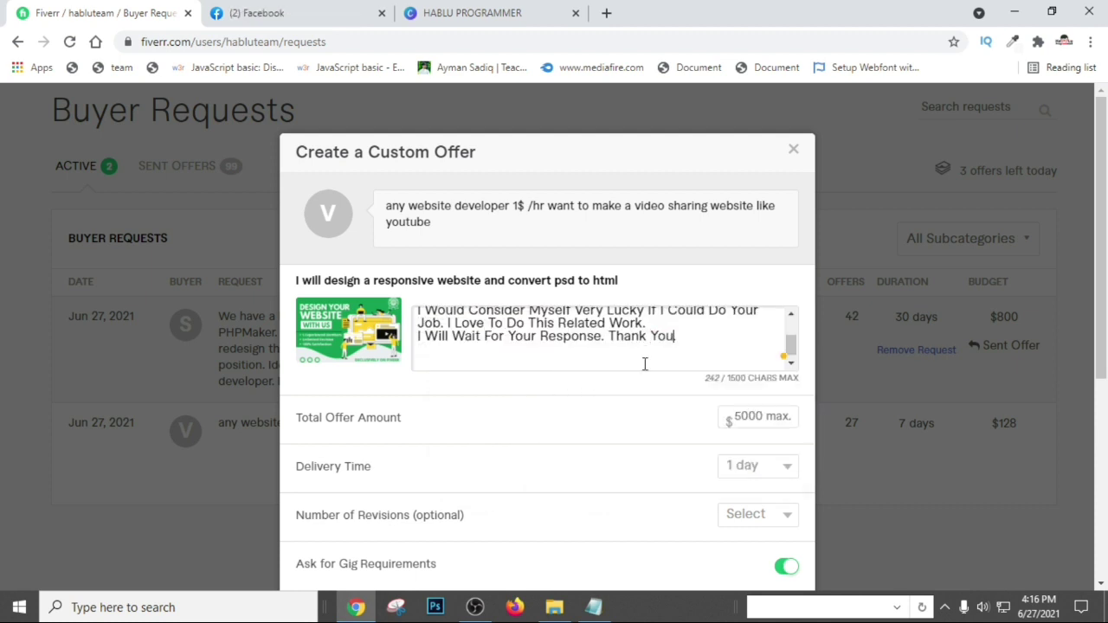
click(606, 339)
key(Return)
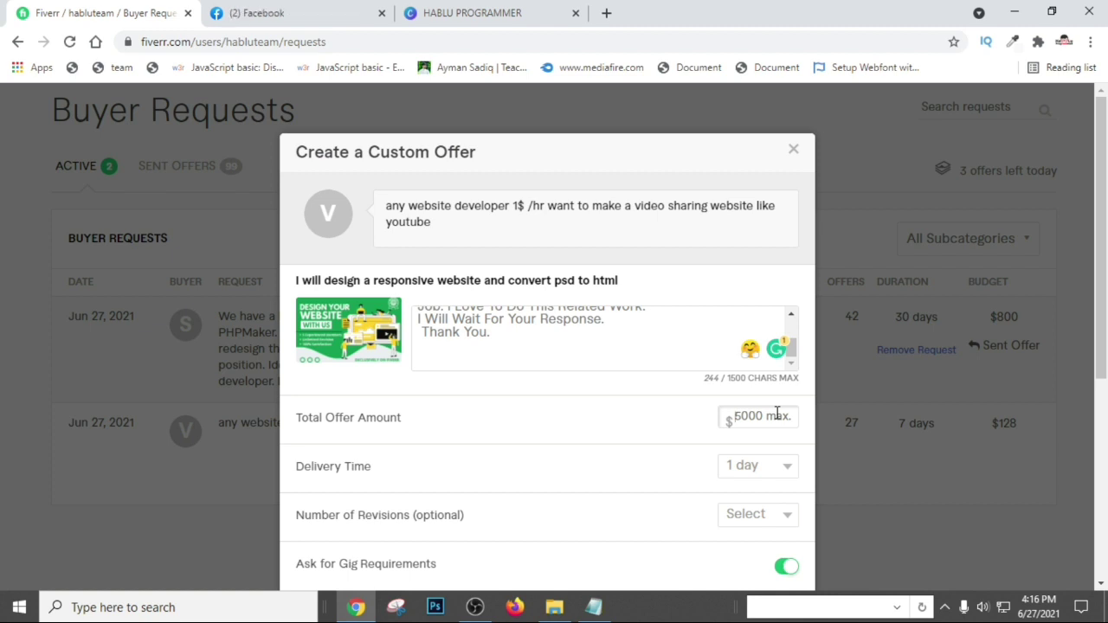
Set the total offer amount to $80 and the delivery time to 1 day.
text(80)
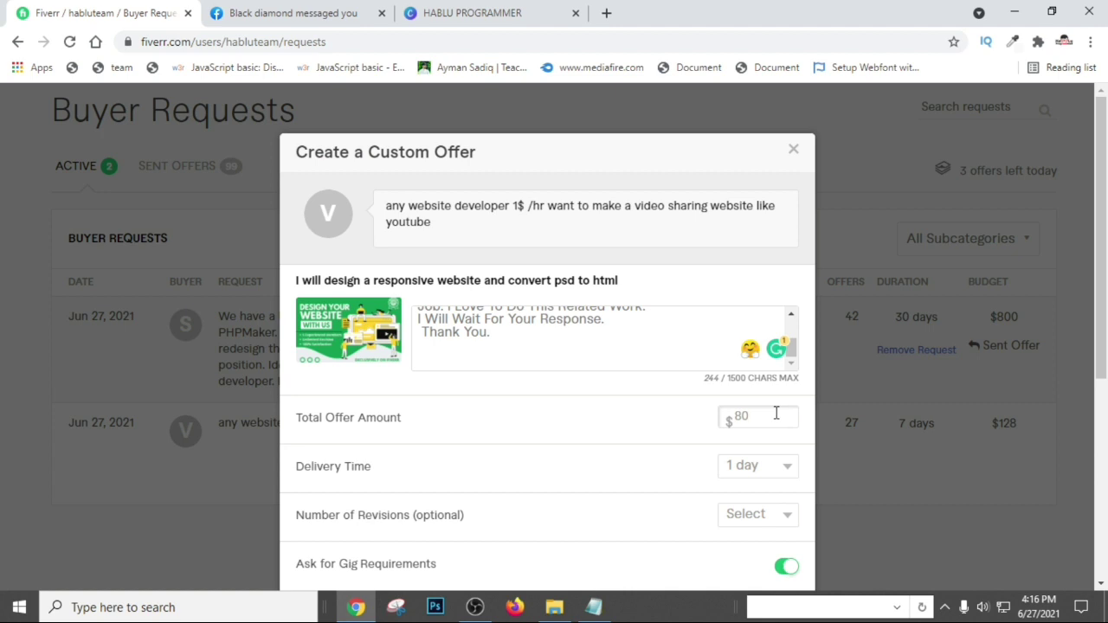
click(752, 471)
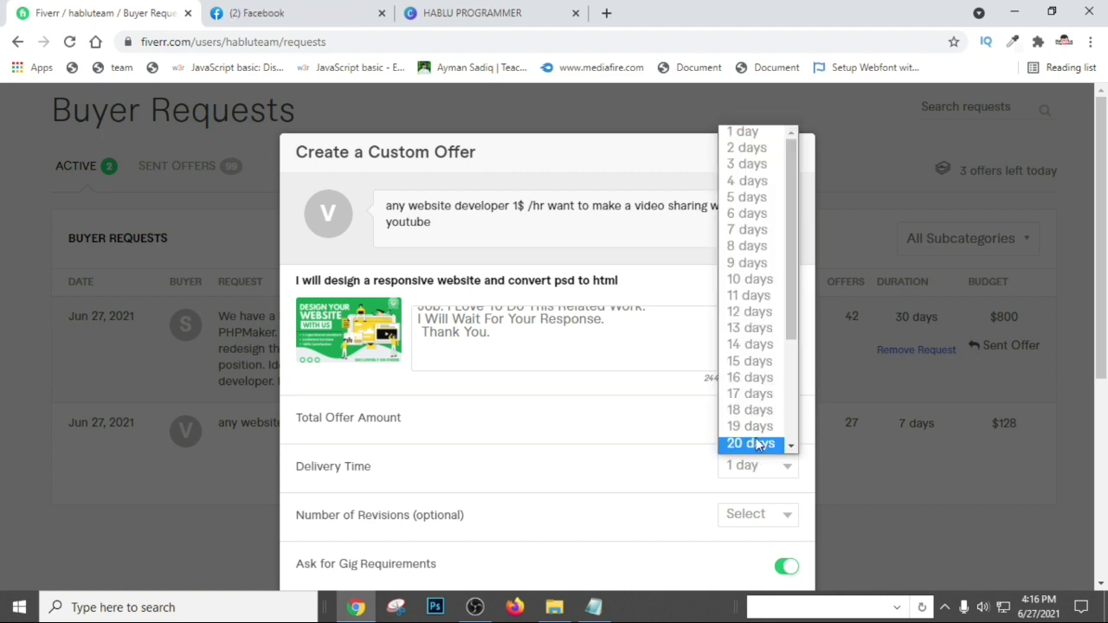
scroll(756, 444, down, 1)
scroll(875, 435, up, 1)
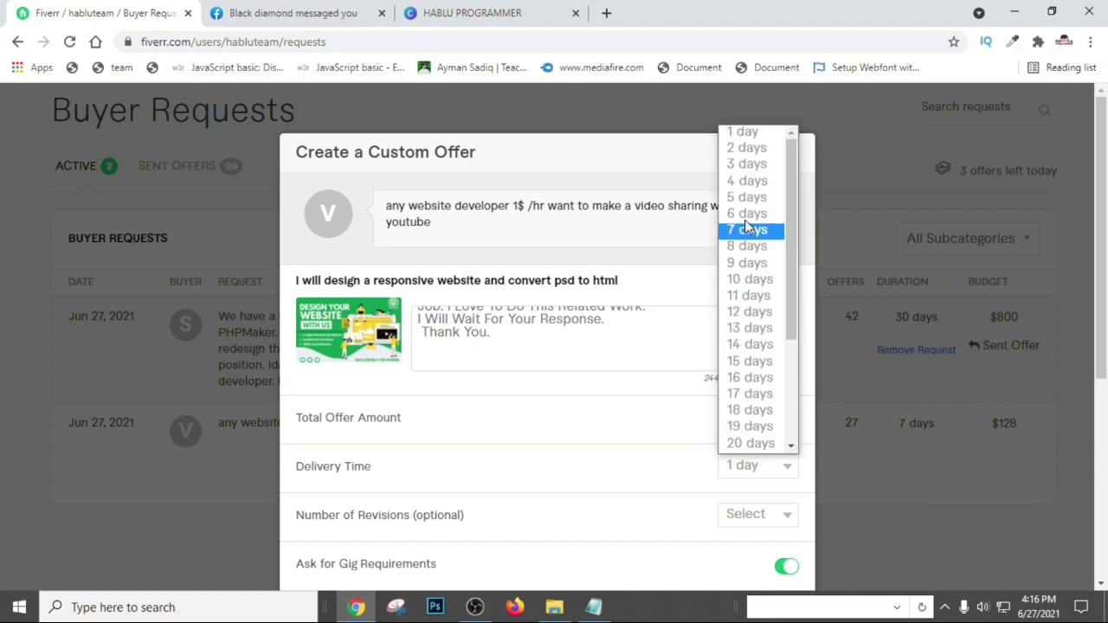
click(743, 132)
Set the offer's number of revisions to unlimited.
click(758, 529)
scroll(753, 484, down, 1)
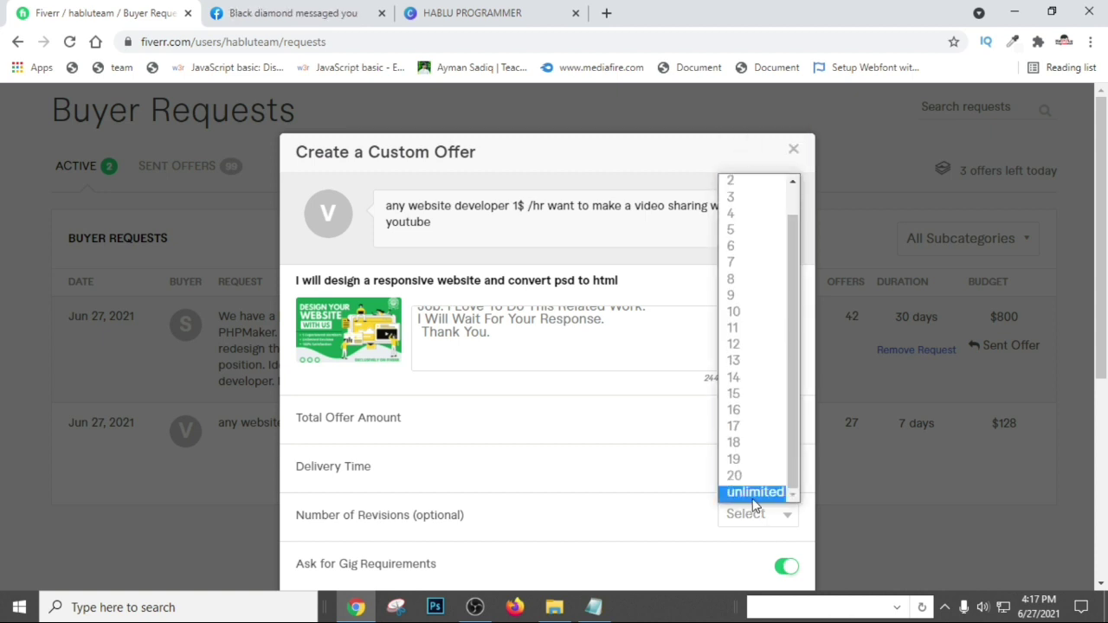
scroll(735, 424, up, 1)
scroll(744, 524, down, 4)
scroll(755, 320, up, 4)
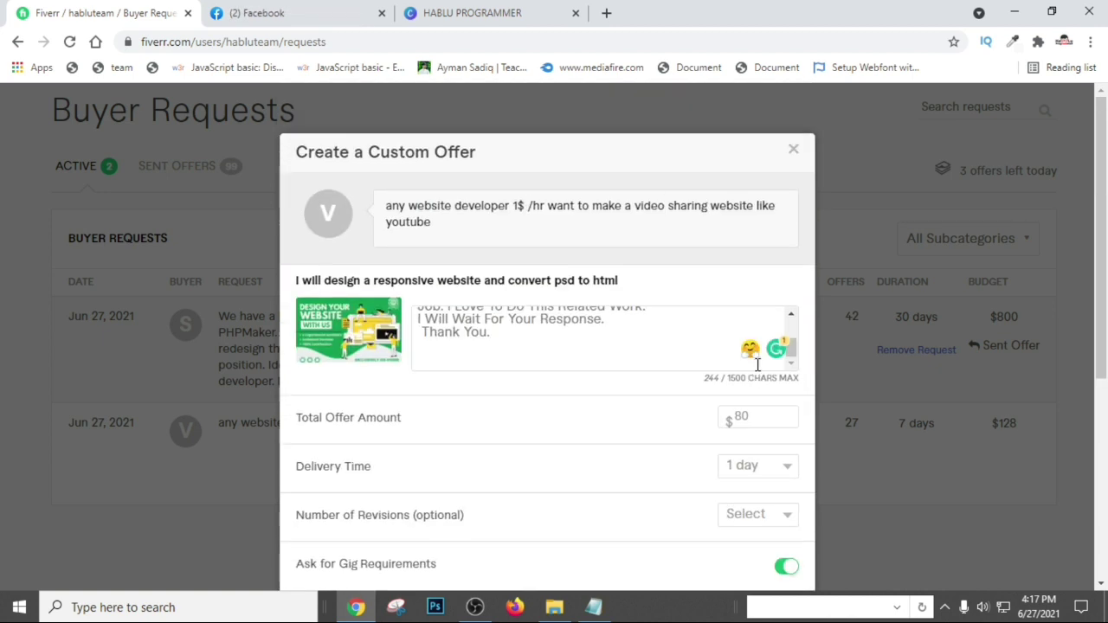
scroll(746, 514, down, 1)
click(757, 437)
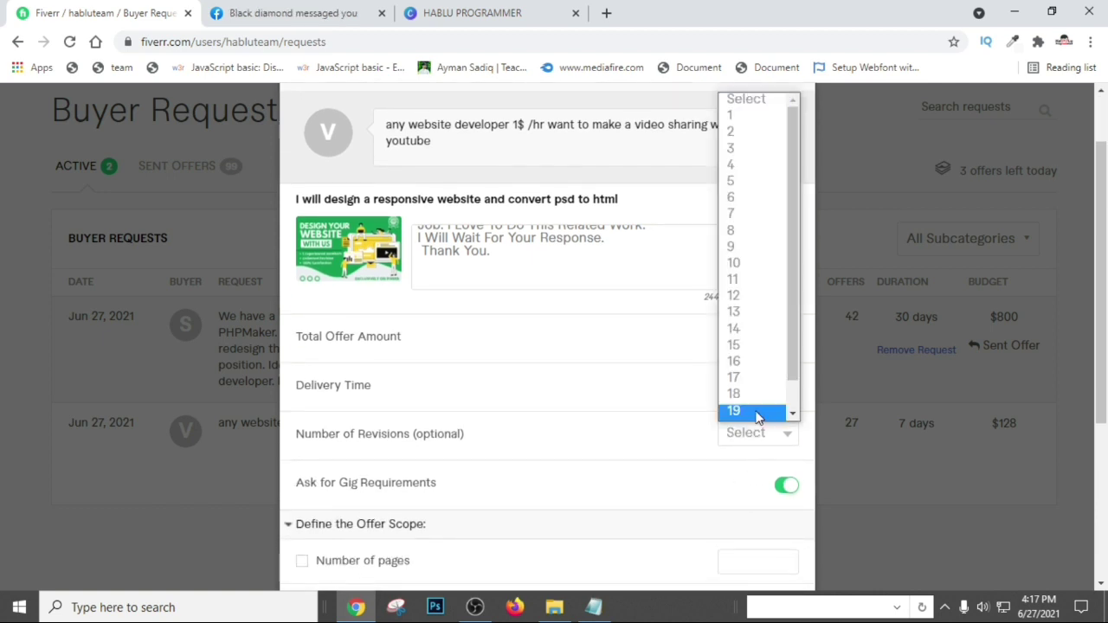
scroll(738, 407, down, 1)
click(740, 413)
Include the number of pages in the offer scope and set it to 5.
scroll(489, 437, down, 2)
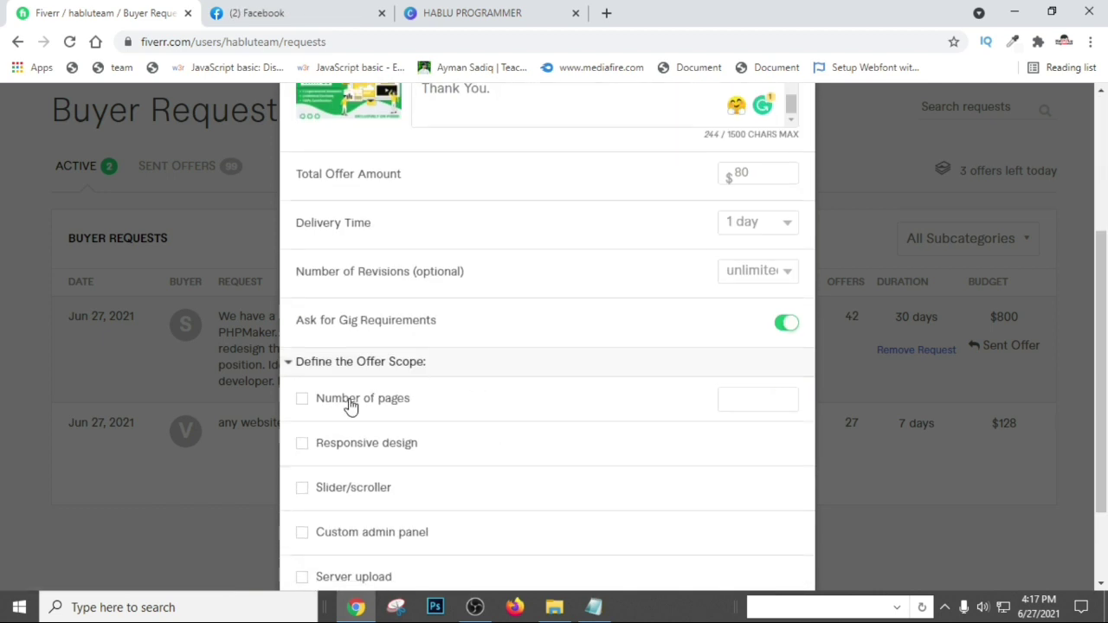
click(421, 402)
click(763, 401)
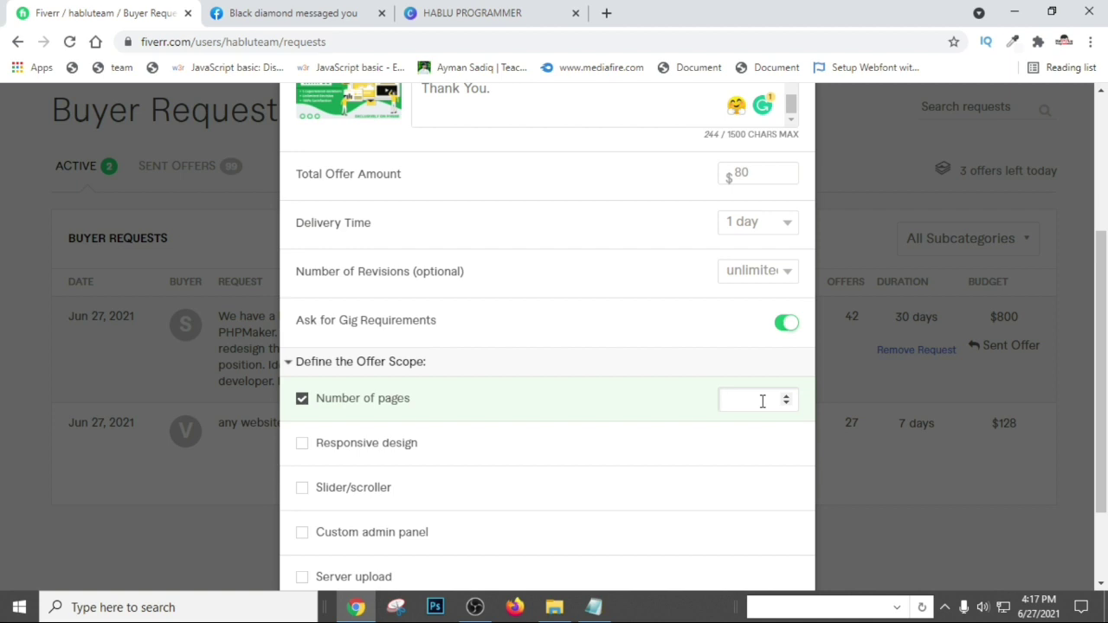
text(5)
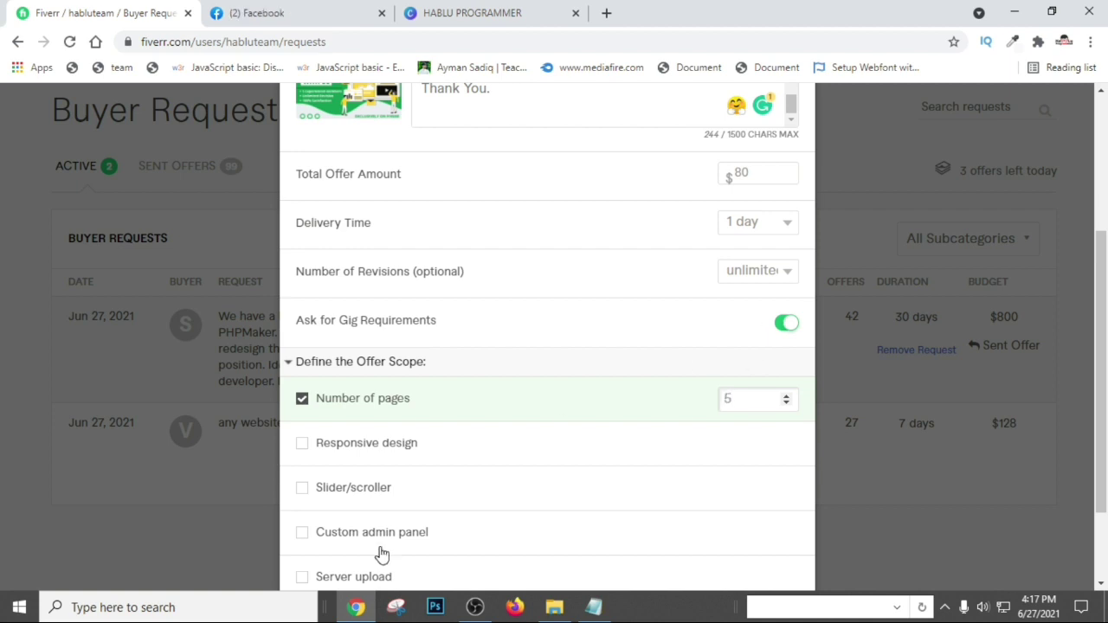
Add responsive design, slider/scroller, custom admin panel, server upload and browser compatibility to the offer scope, and submit the offer.
click(392, 459)
click(406, 498)
click(434, 530)
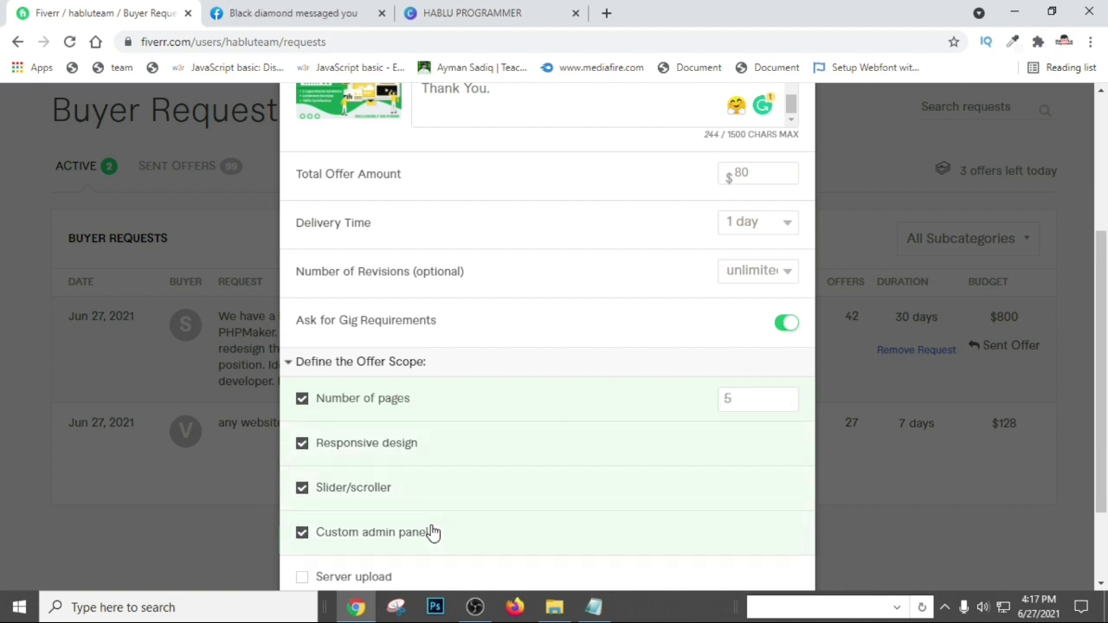
scroll(455, 528, down, 2)
click(376, 462)
click(408, 511)
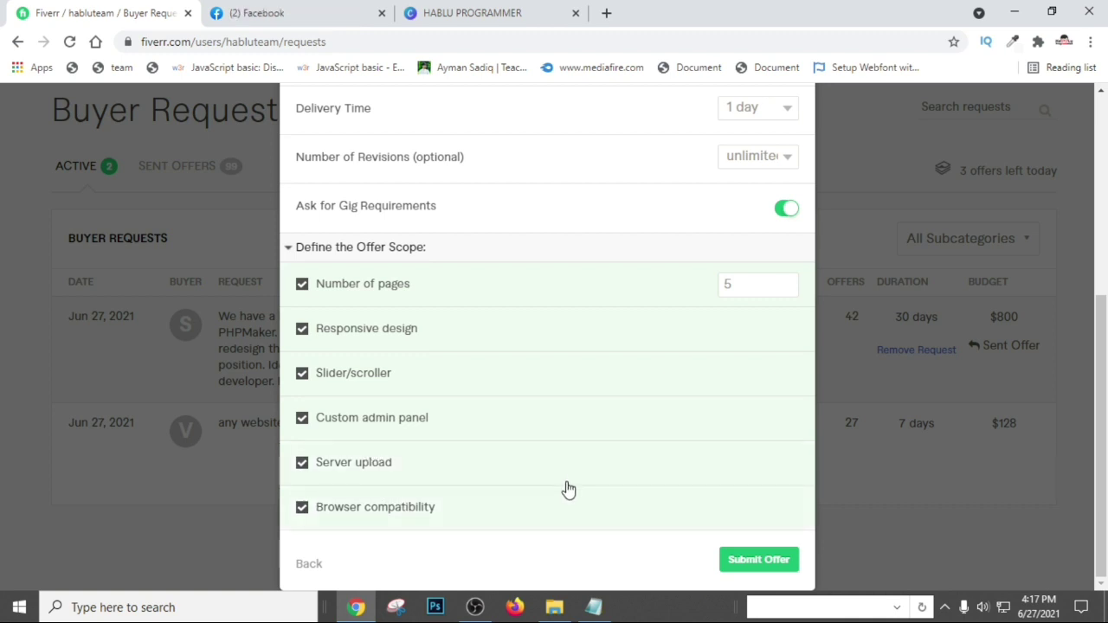
click(752, 571)
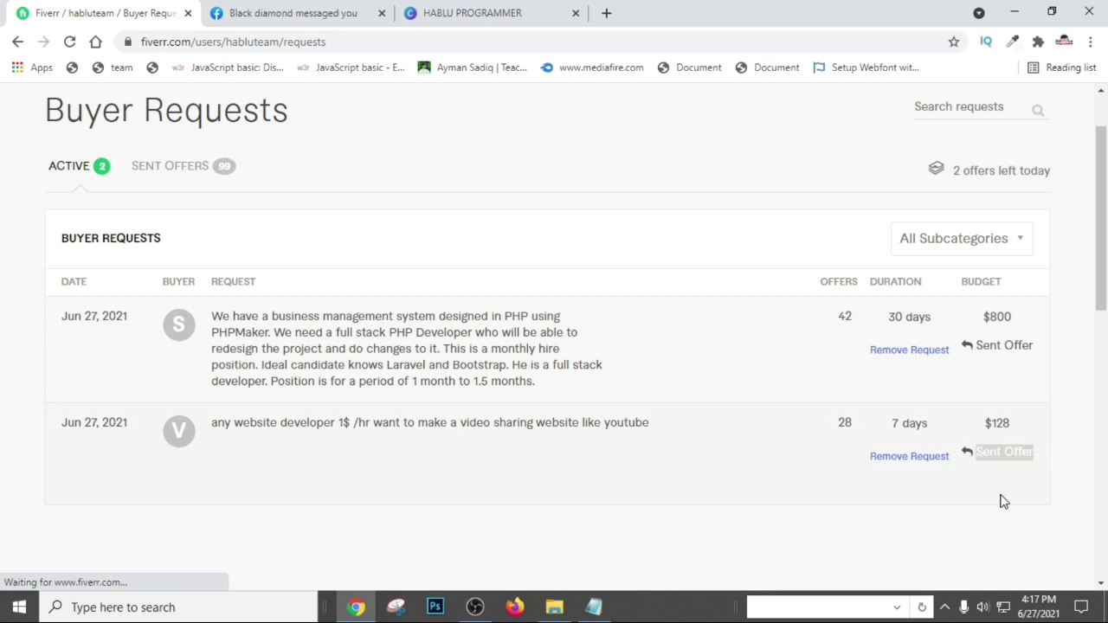
Refresh the buyer requests page and review the submitted offer in the list of sent offers.
scroll(1007, 136, up, 2)
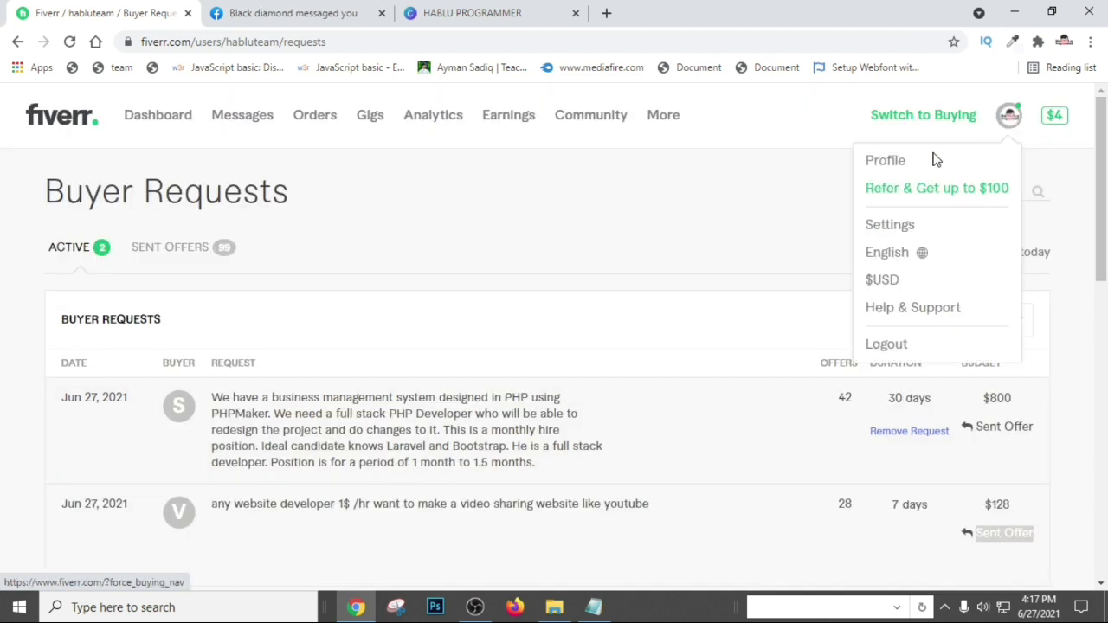
click(170, 250)
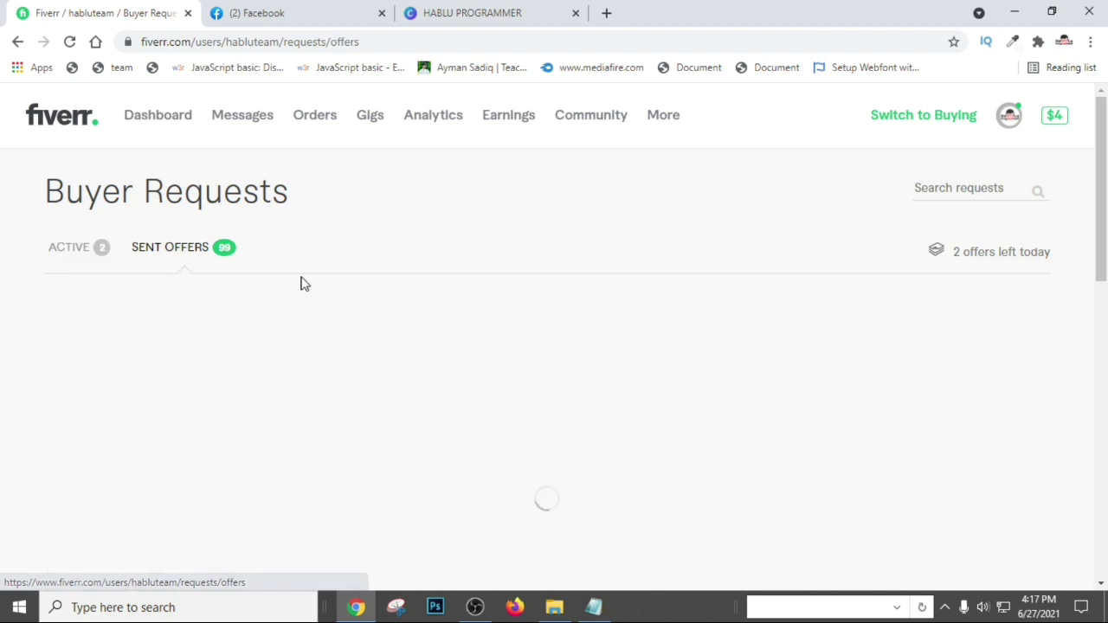
click(73, 248)
click(69, 42)
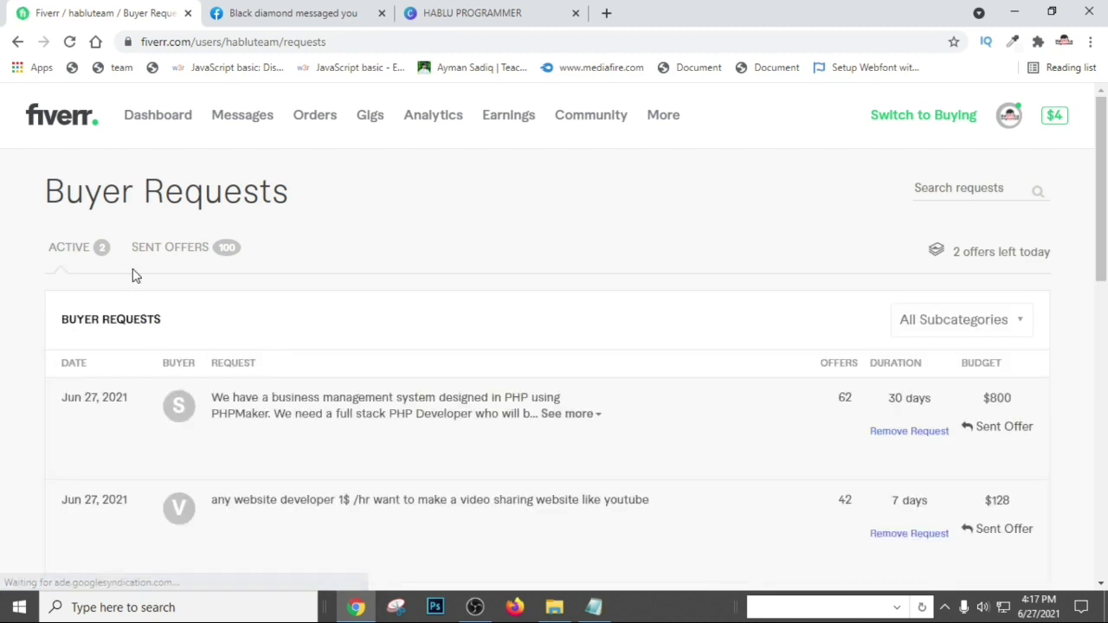
click(166, 251)
scroll(1095, 251, down, 20)
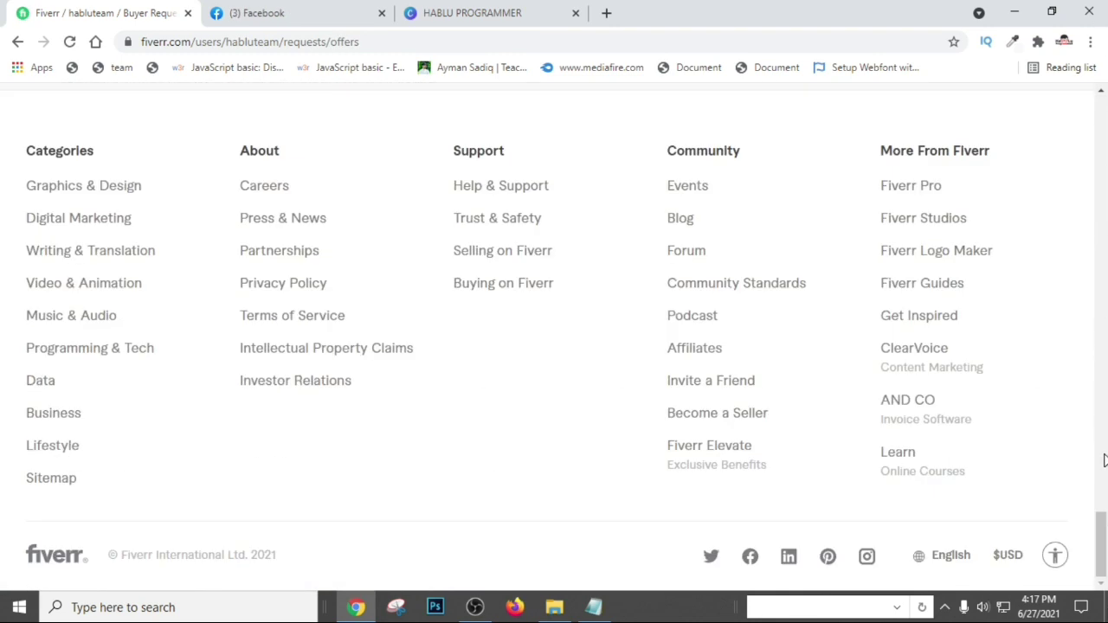
drag(1101, 567, 1049, 186)
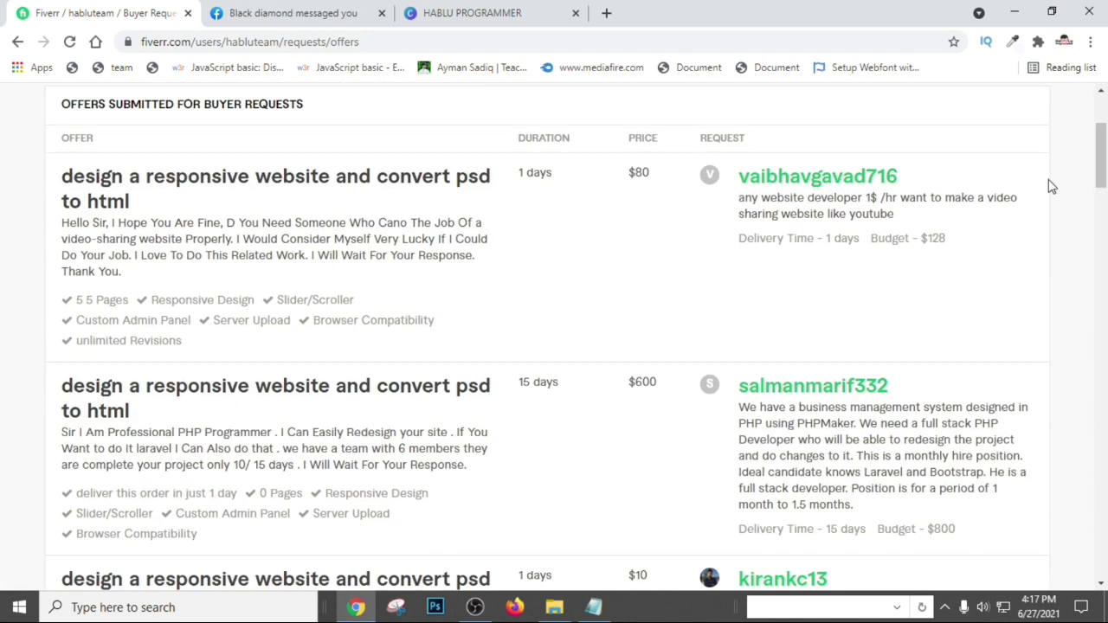
scroll(1050, 187, up, 3)
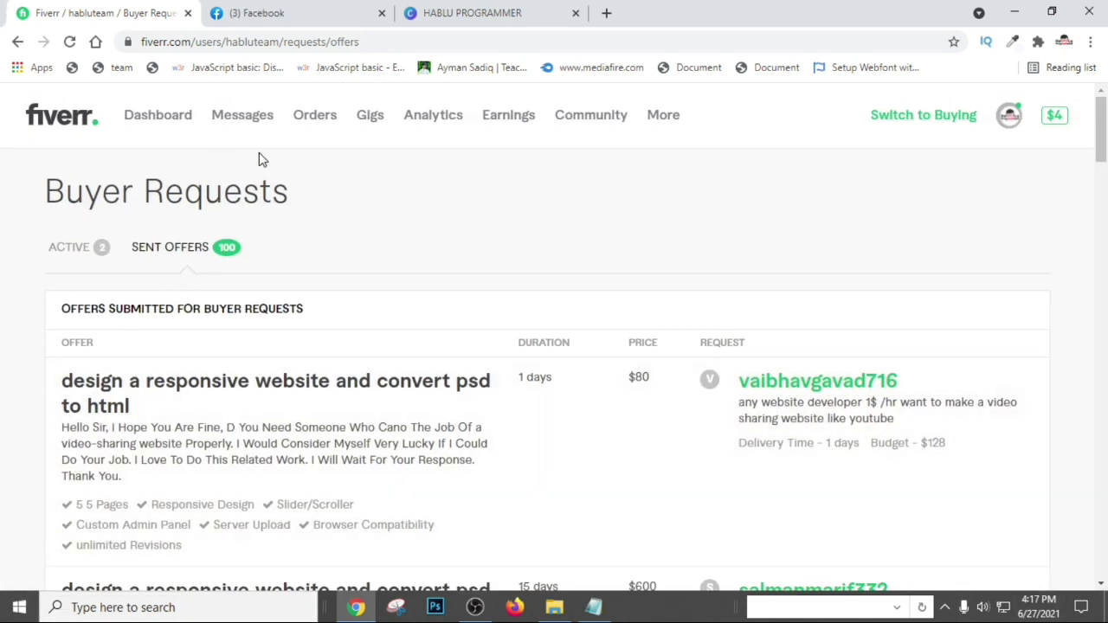
Look through the seller's delivered, completed, cancelled and priority orders.
click(317, 122)
click(315, 116)
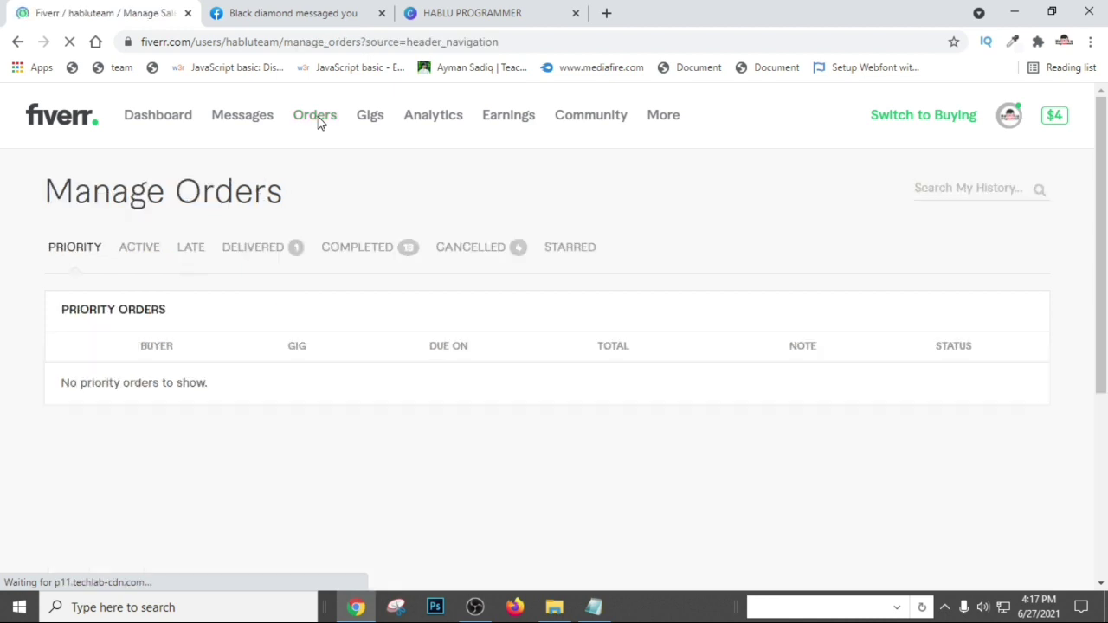
click(243, 254)
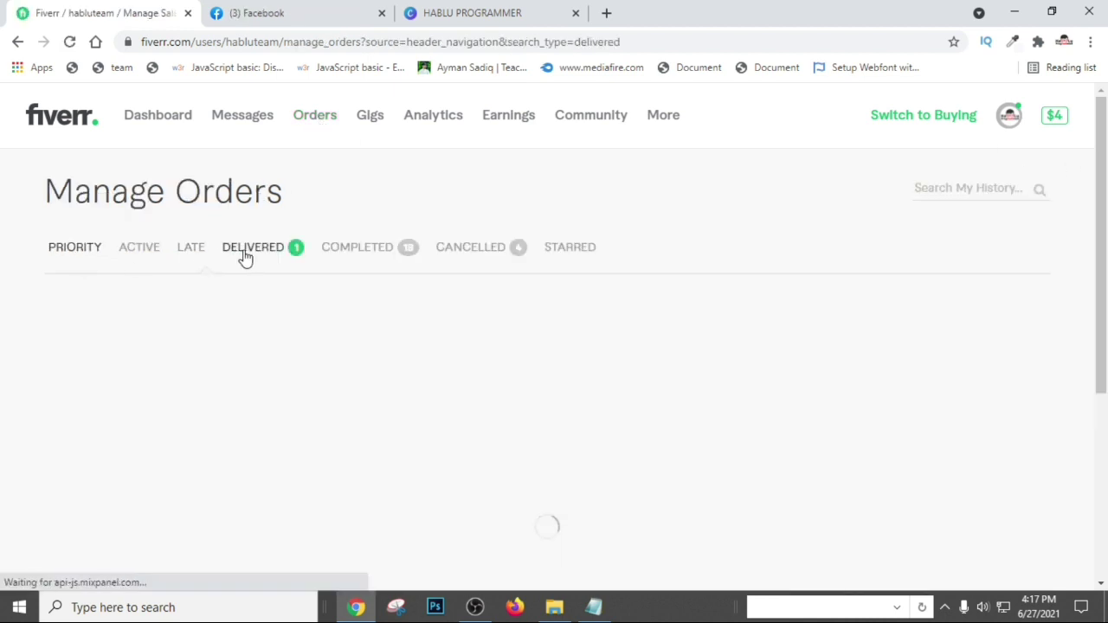
scroll(297, 321, down, 1)
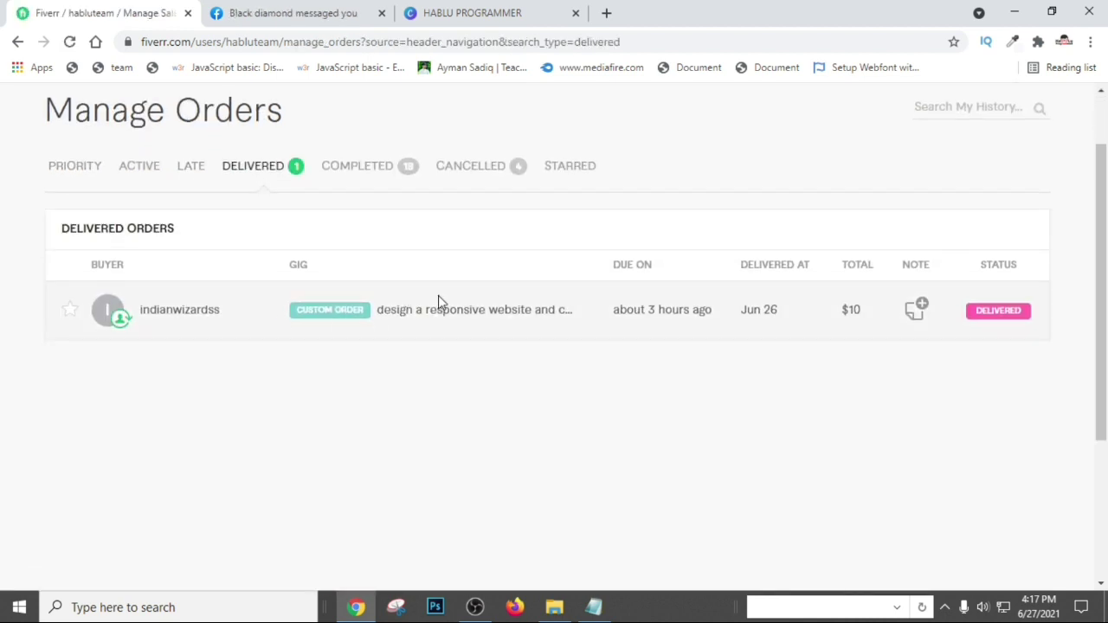
scroll(414, 303, up, 1)
click(372, 262)
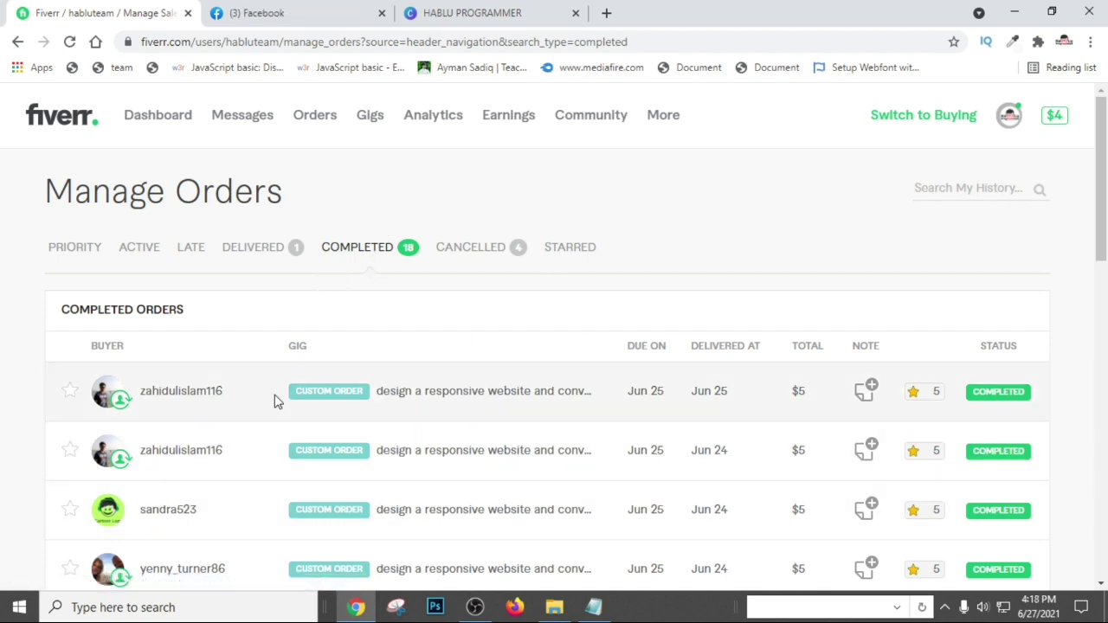
click(465, 250)
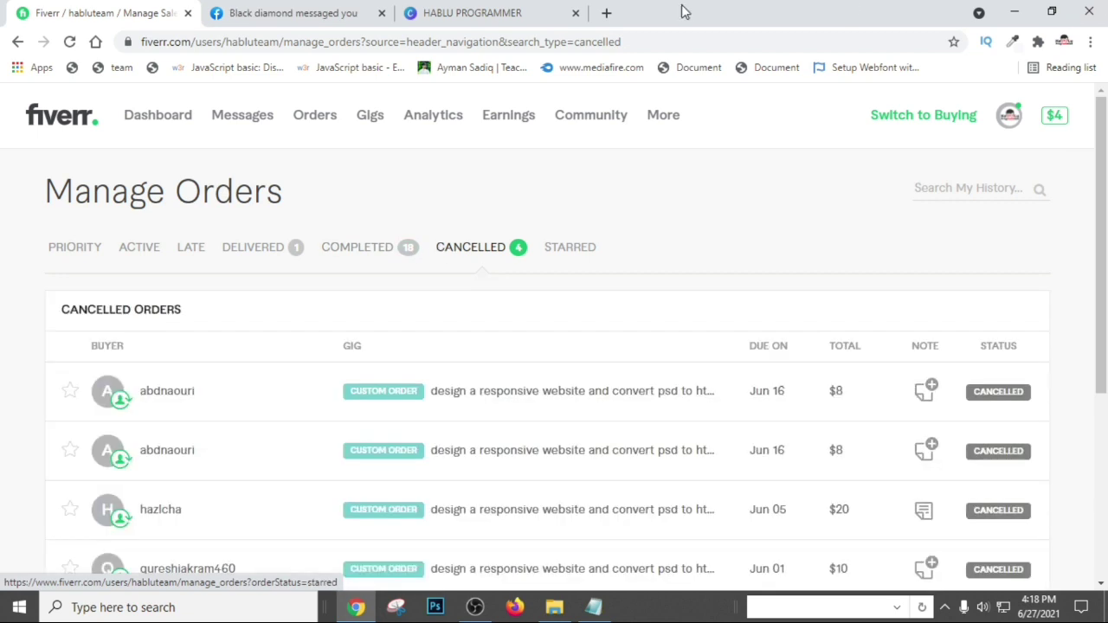
scroll(816, 424, down, 2)
scroll(839, 329, up, 2)
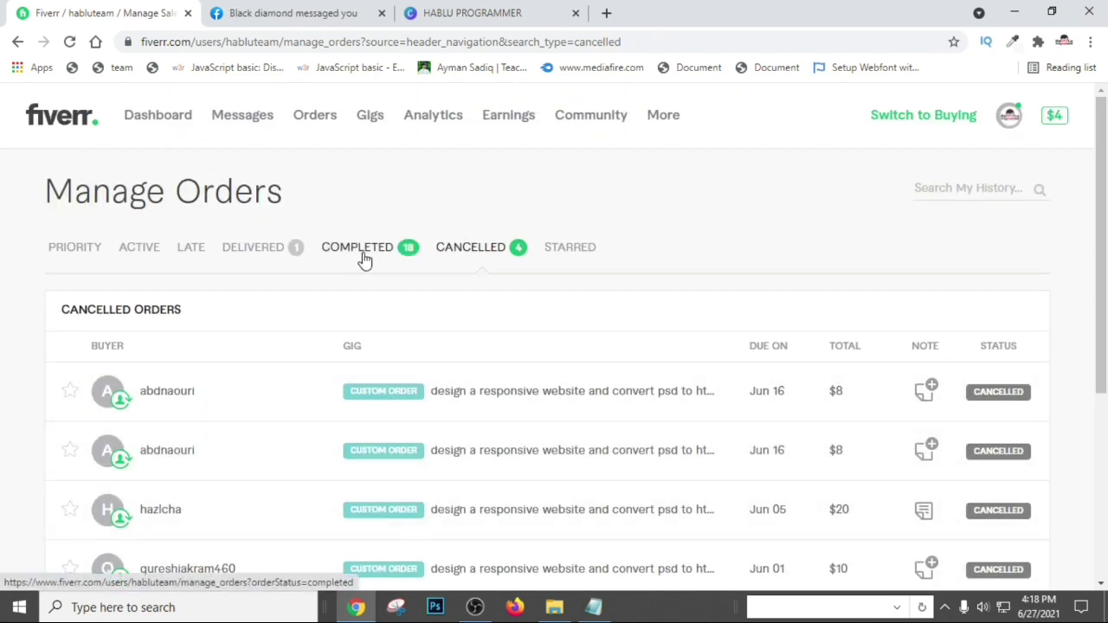
click(232, 248)
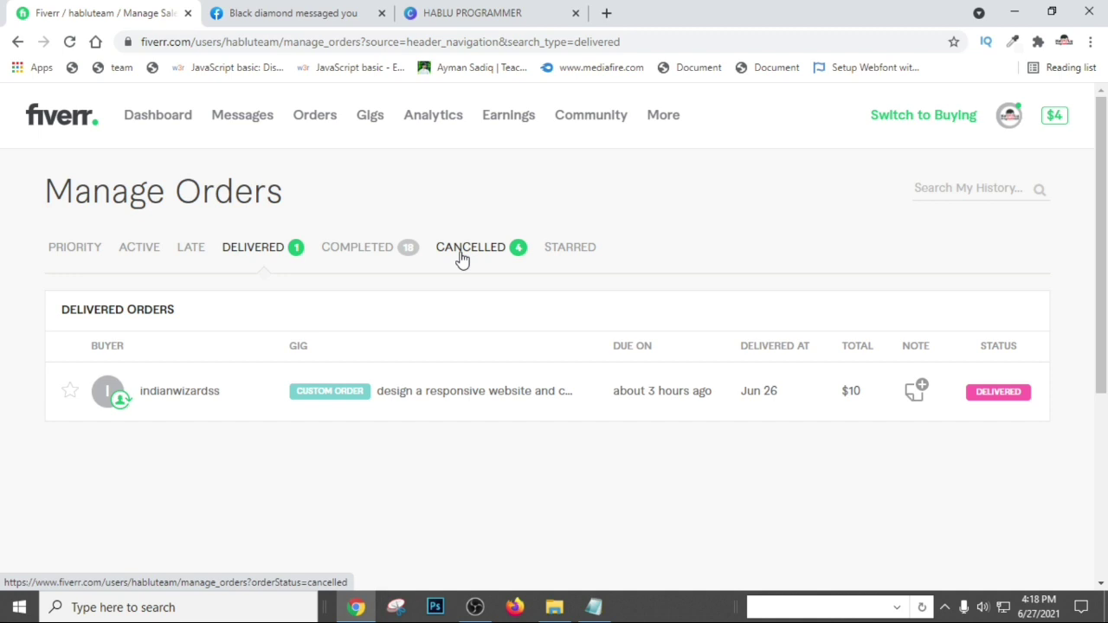
click(85, 250)
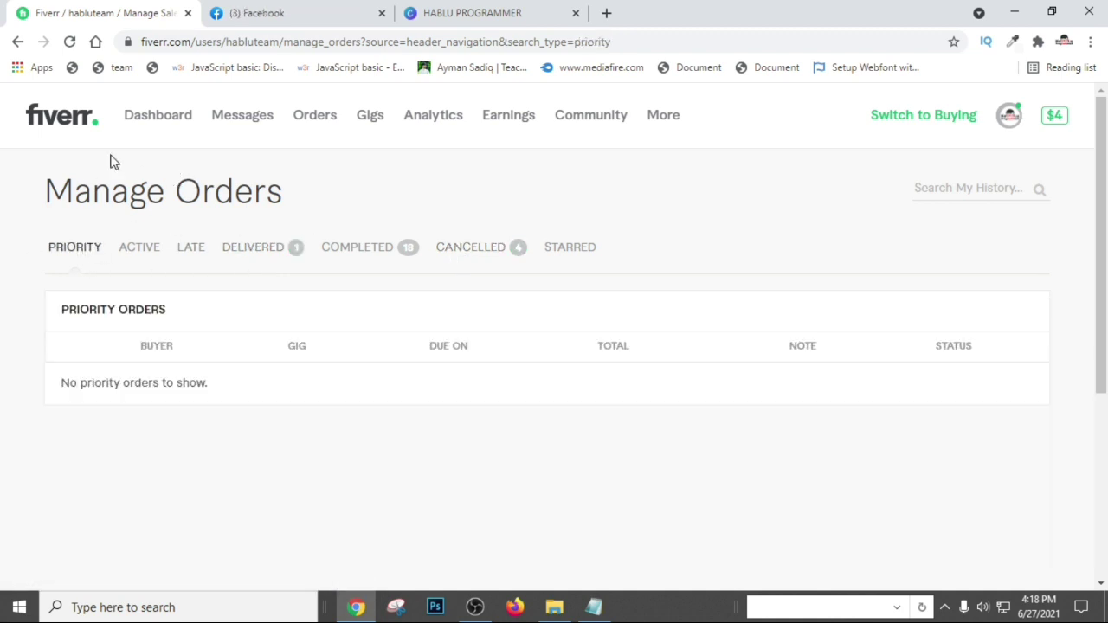
Check the seller dashboard and the gigs overview, and examine the sales breakdown in the seller analytics.
click(56, 121)
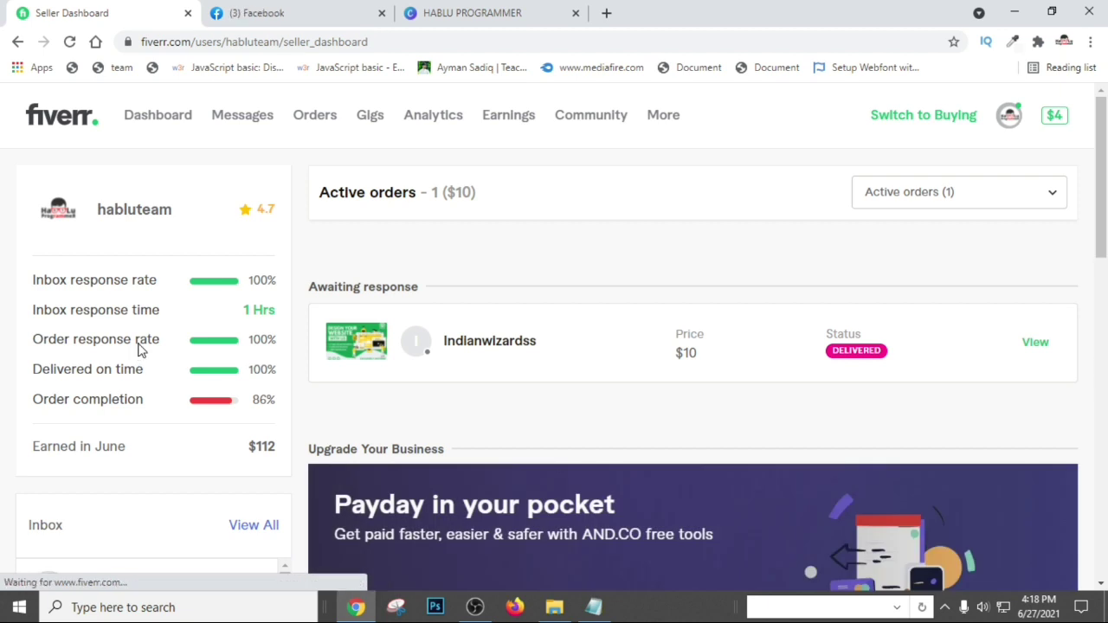
click(370, 120)
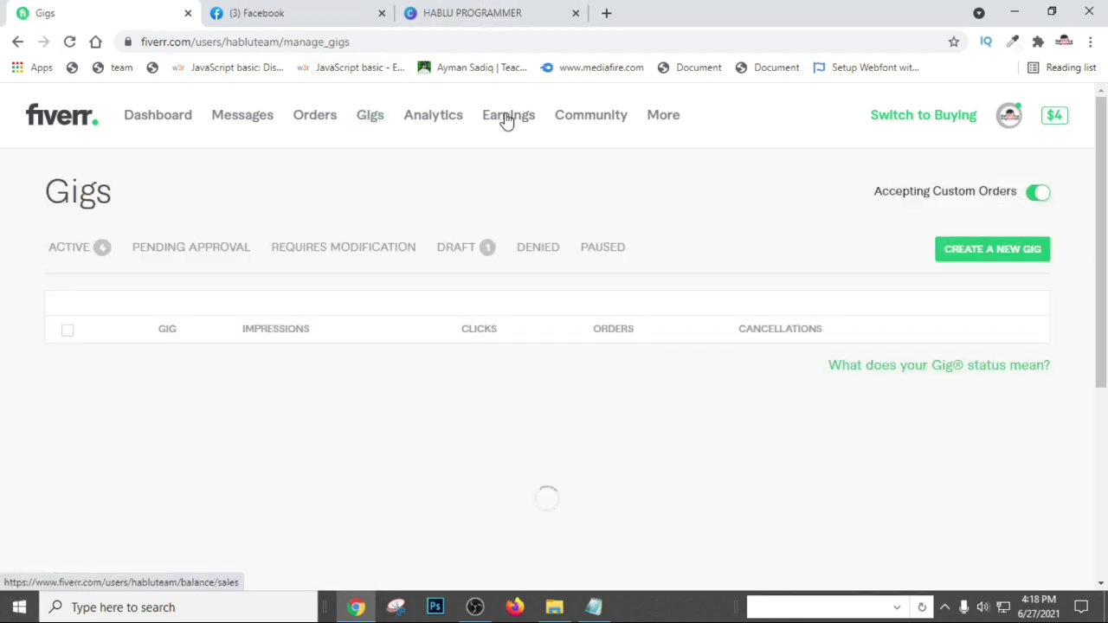
click(418, 120)
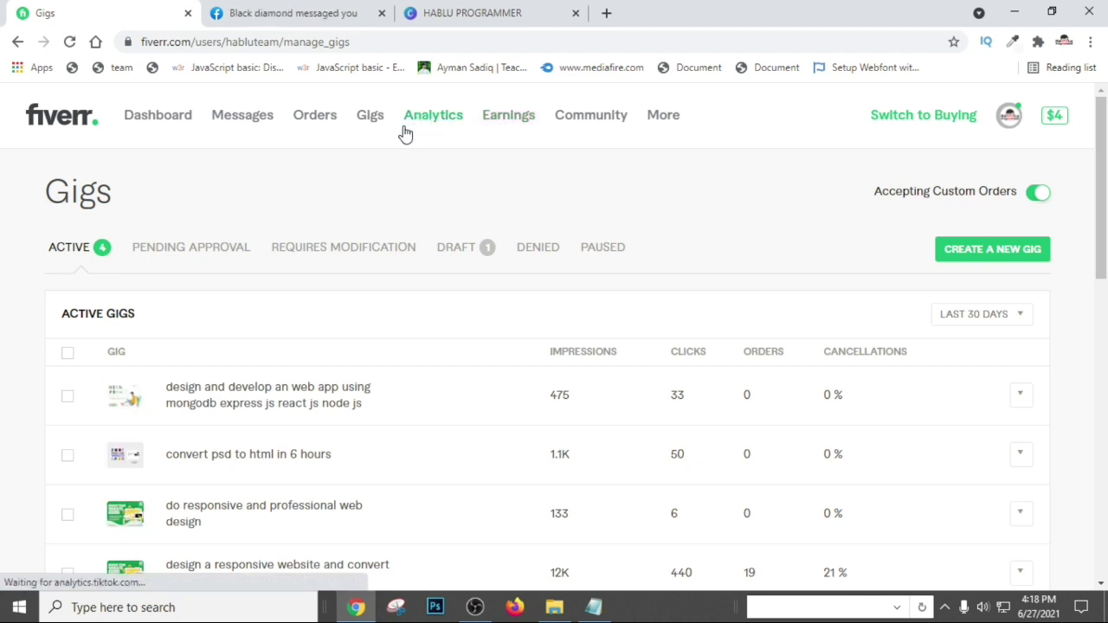
scroll(773, 477, down, 5)
scroll(773, 478, down, 3)
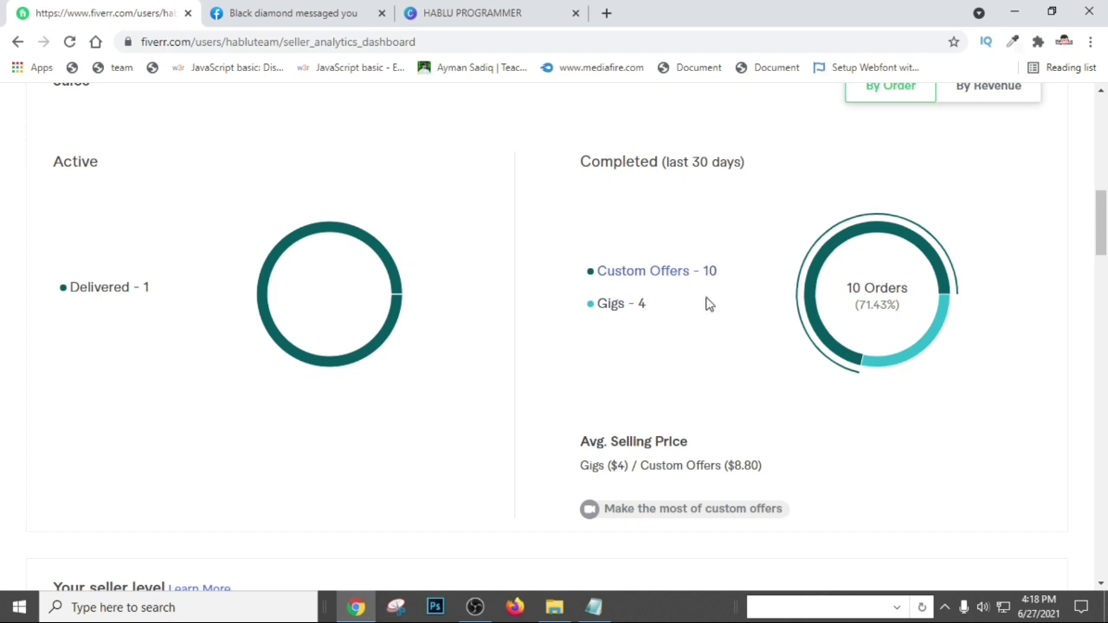
scroll(705, 303, up, 10)
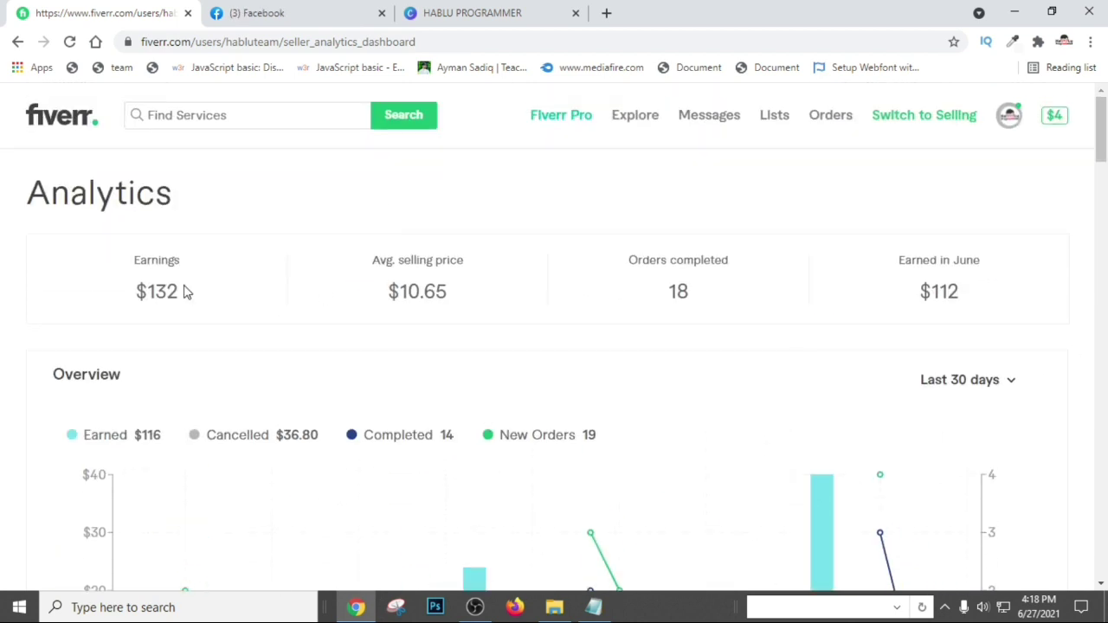
Point out the total earnings figure in the analytics summary by highlighting it.
drag(184, 292, 13, 273)
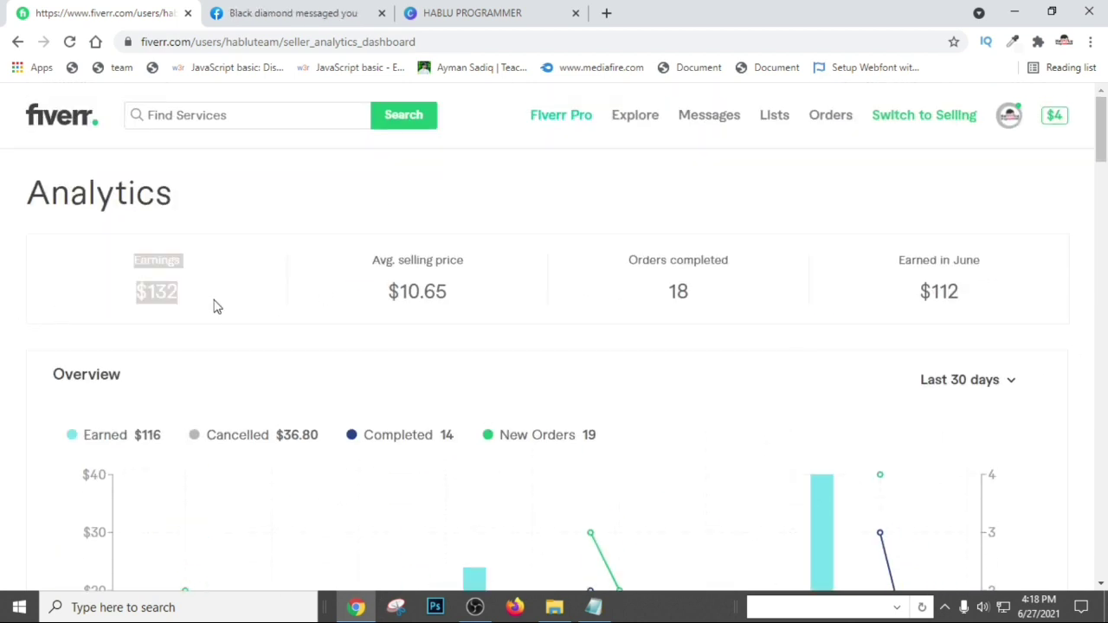
click(257, 284)
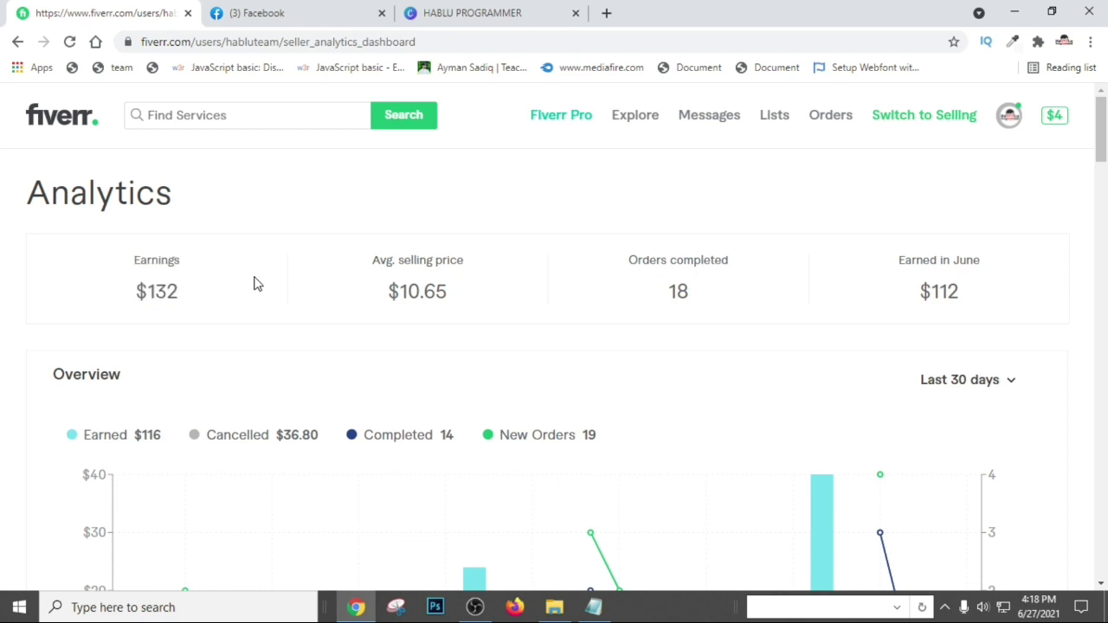
drag(155, 296, 2, 275)
drag(216, 302, 97, 266)
mouse_move(238, 287)
mouse_down()
mouse_move(5, 289)
mouse_move(228, 294)
mouse_up()
drag(84, 276, 4, 209)
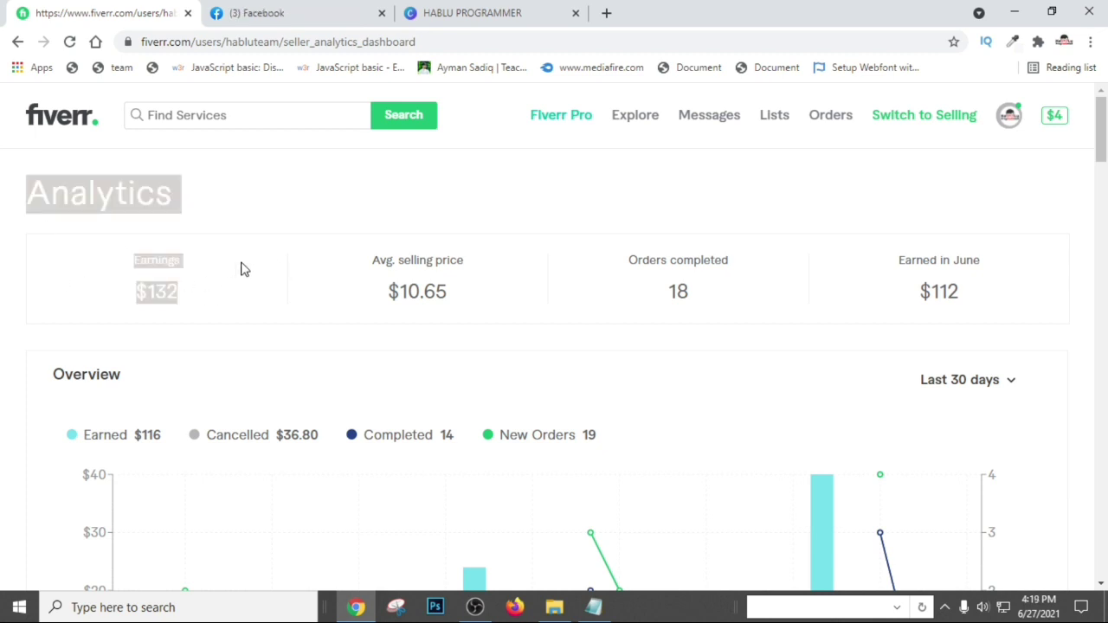
drag(241, 269, 258, 274)
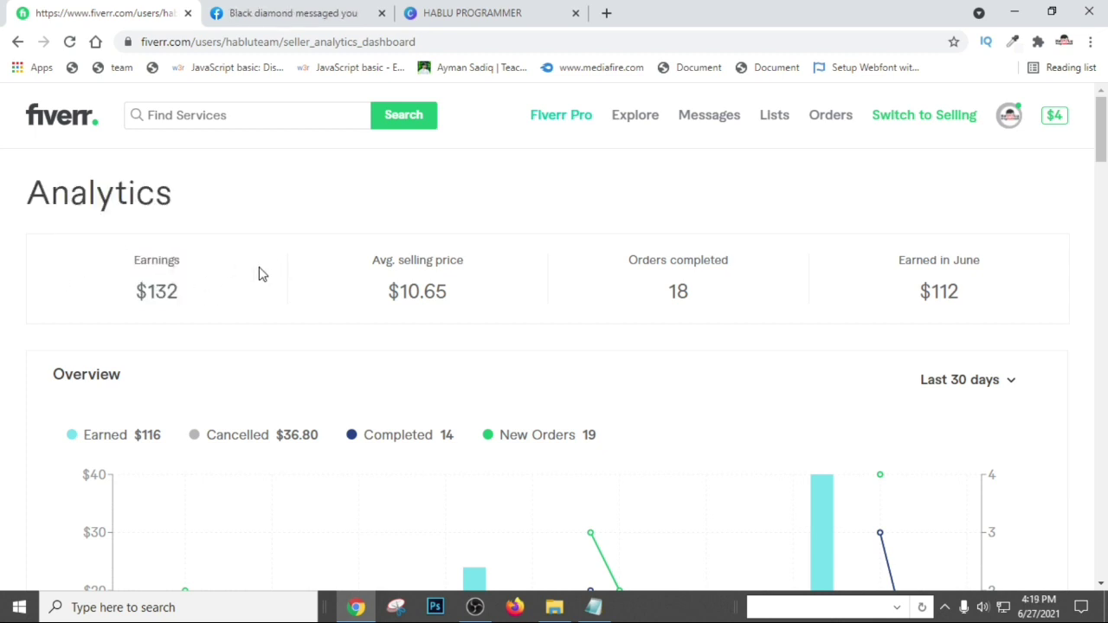
View the seller profile's reviews and examine the active gigs' impressions, clicks, orders and cancellations.
click(1009, 118)
click(905, 164)
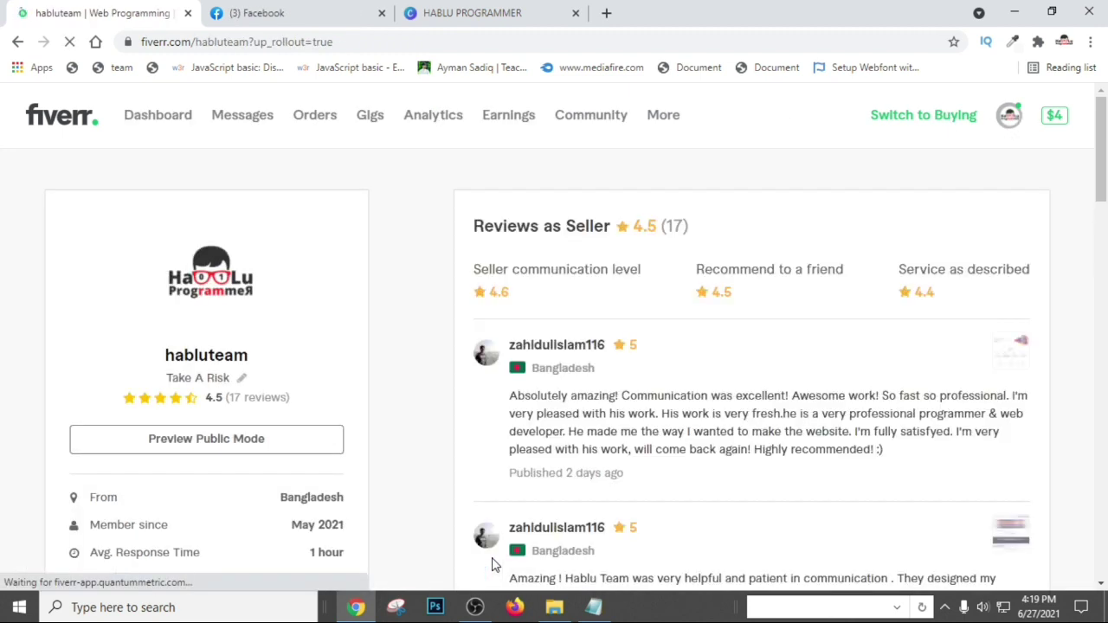
click(371, 121)
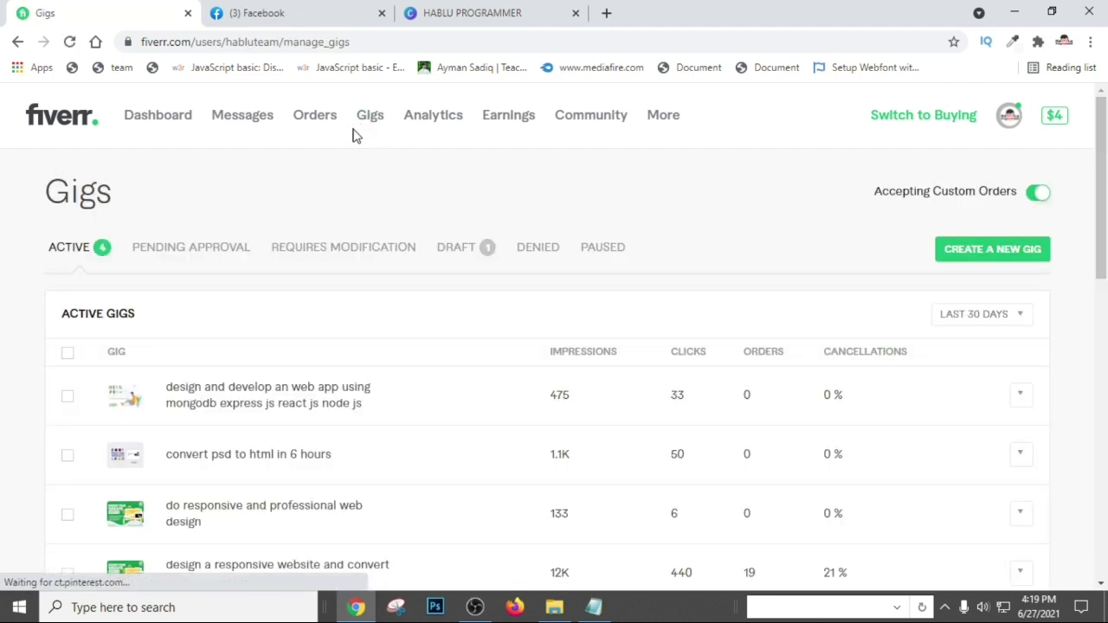
scroll(470, 257, down, 2)
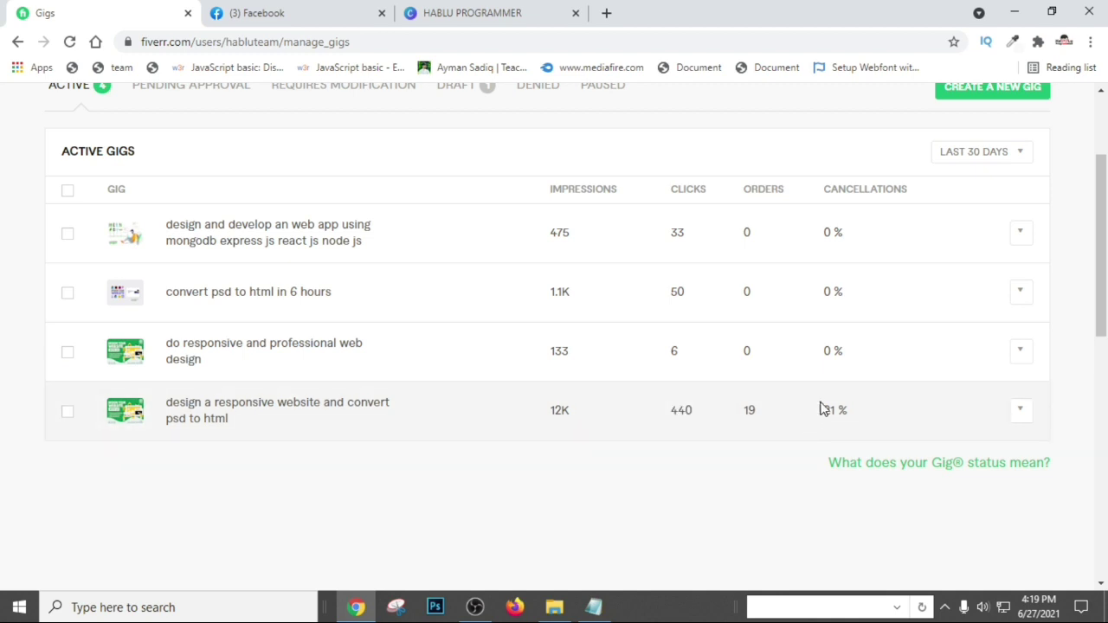
scroll(683, 416, up, 2)
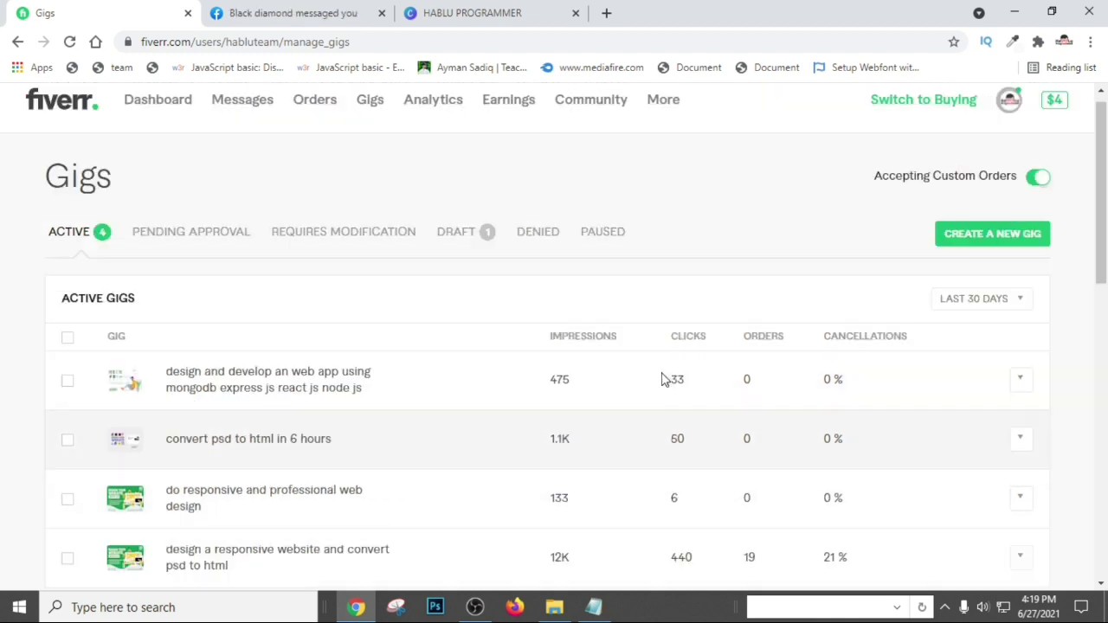
scroll(657, 407, down, 3)
scroll(610, 173, up, 1)
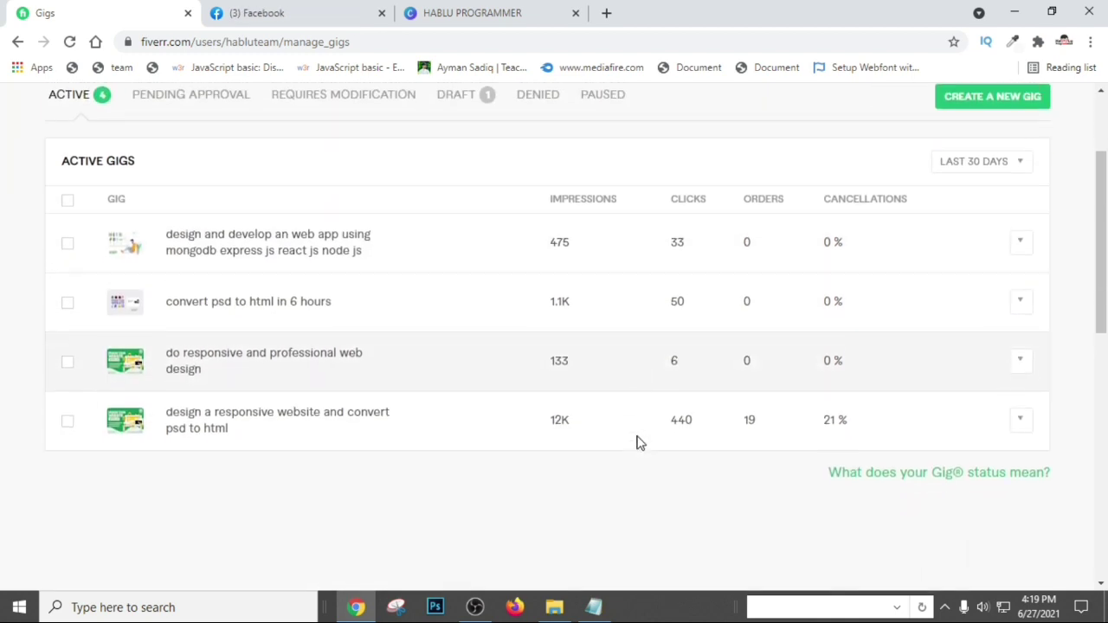
Highlight the impressions of individual active gigs and show the list of draft gigs.
drag(421, 351, 644, 360)
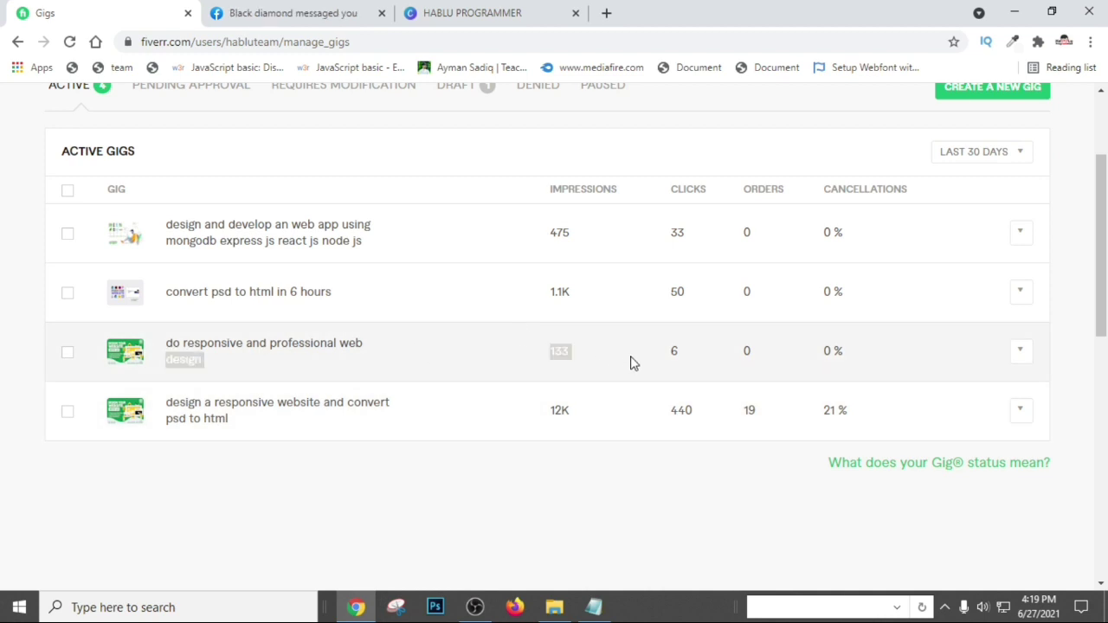
click(630, 363)
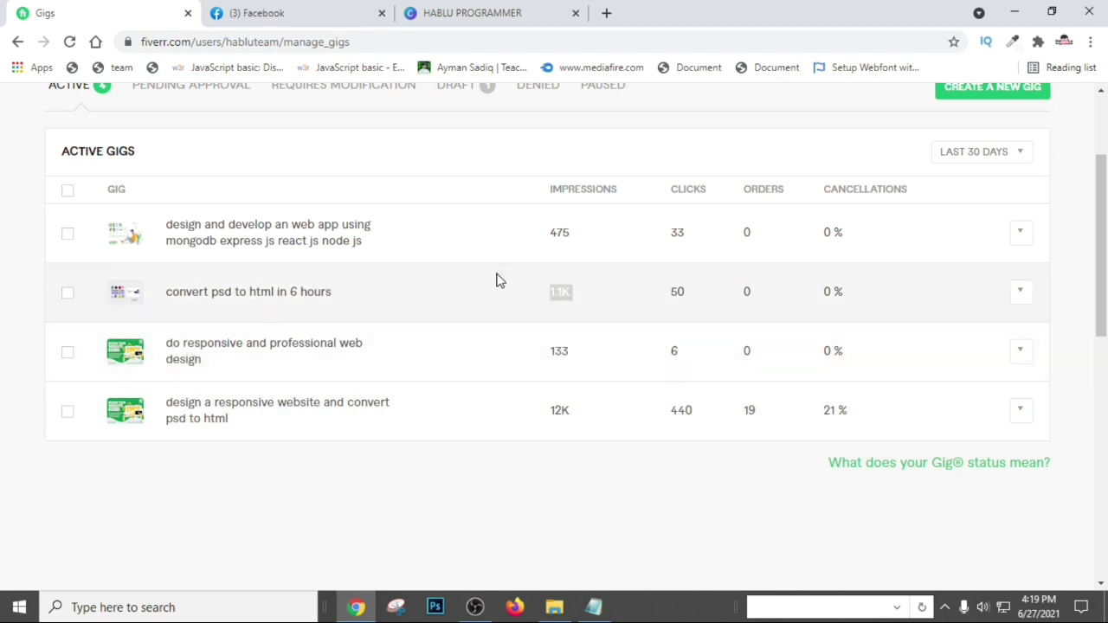
drag(614, 254, 514, 254)
scroll(562, 346, up, 2)
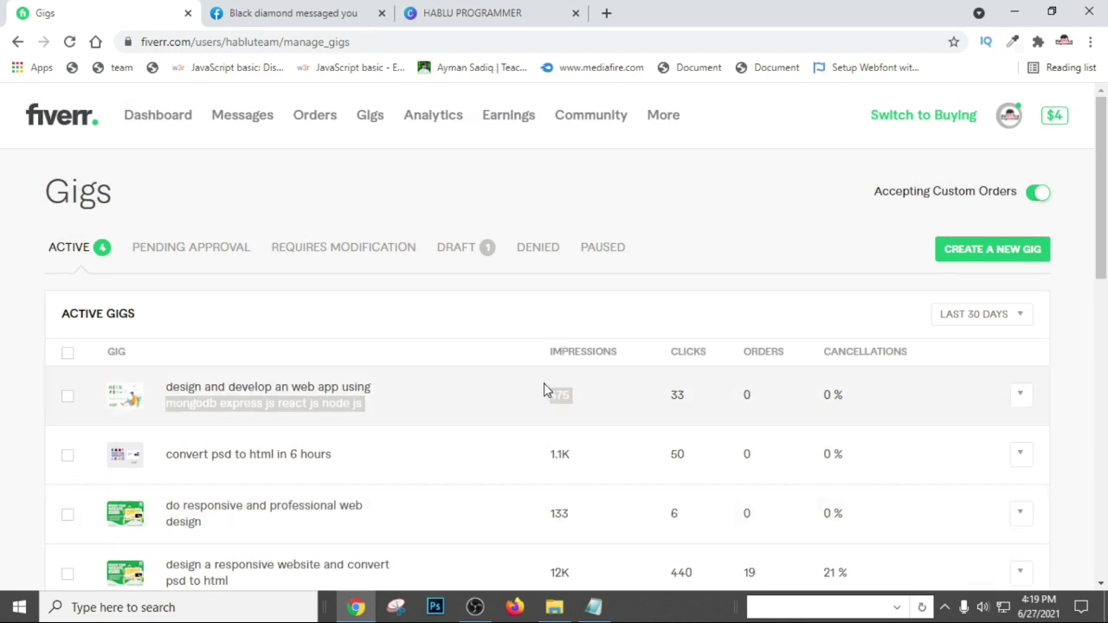
click(463, 248)
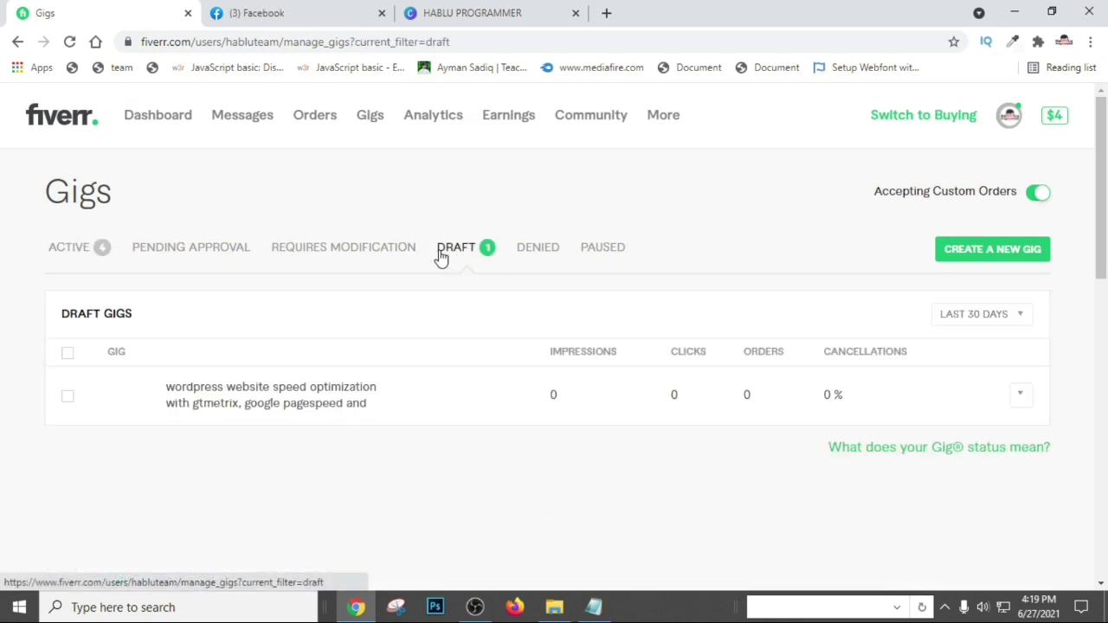
Examine the impressions, clicks, orders and cancellations of all the active gigs.
click(83, 240)
scroll(637, 390, down, 4)
scroll(689, 337, up, 2)
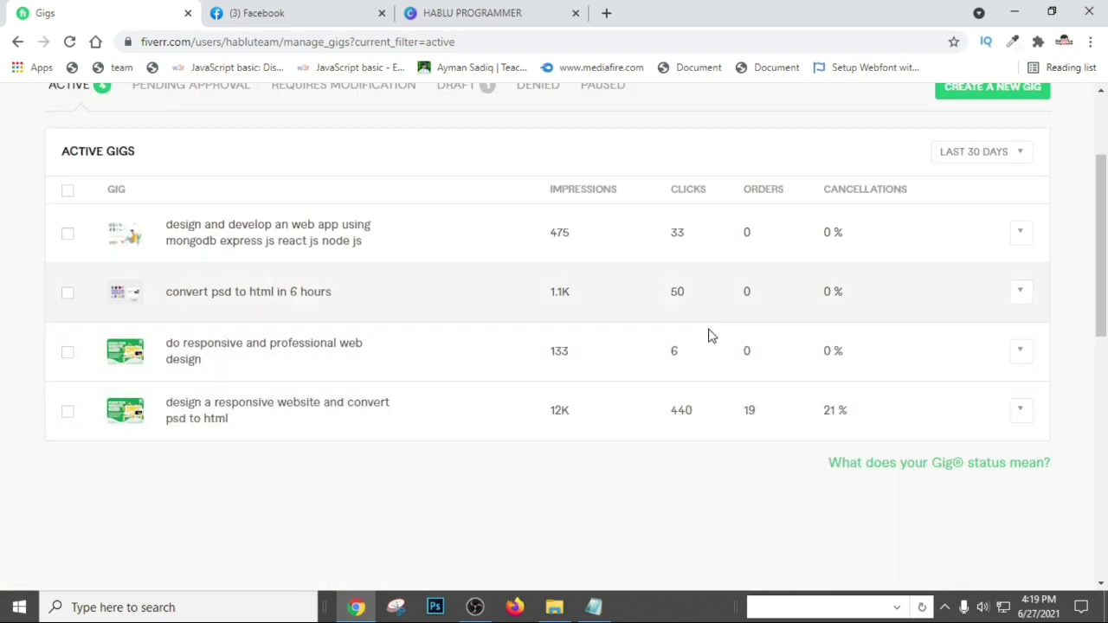
scroll(708, 336, down, 2)
scroll(524, 321, up, 3)
scroll(510, 406, down, 3)
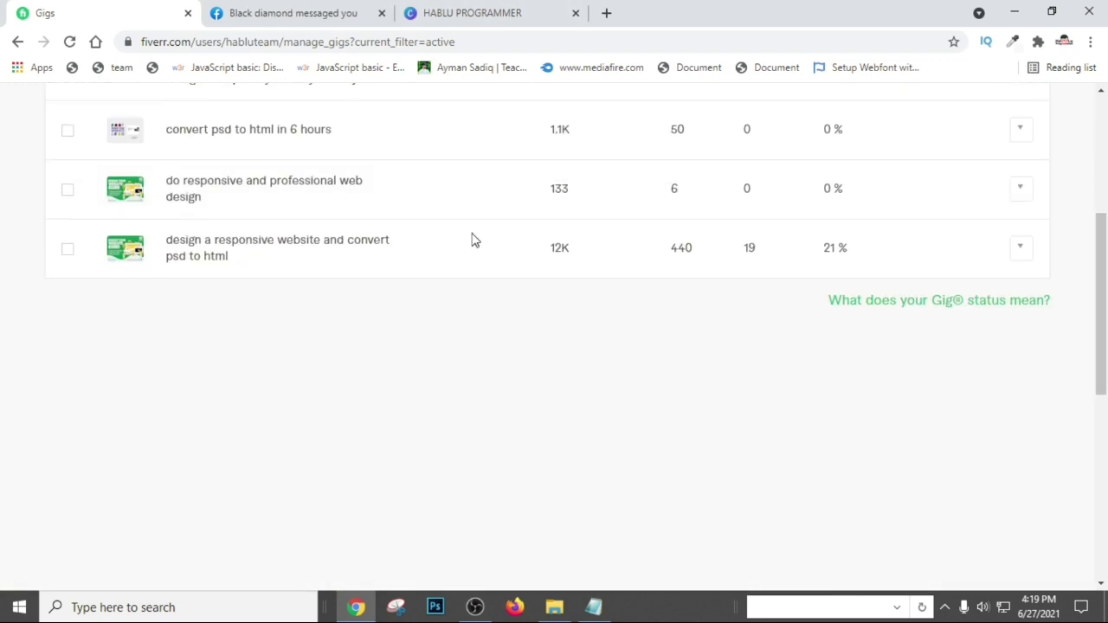
scroll(662, 216, up, 1)
scroll(857, 269, up, 1)
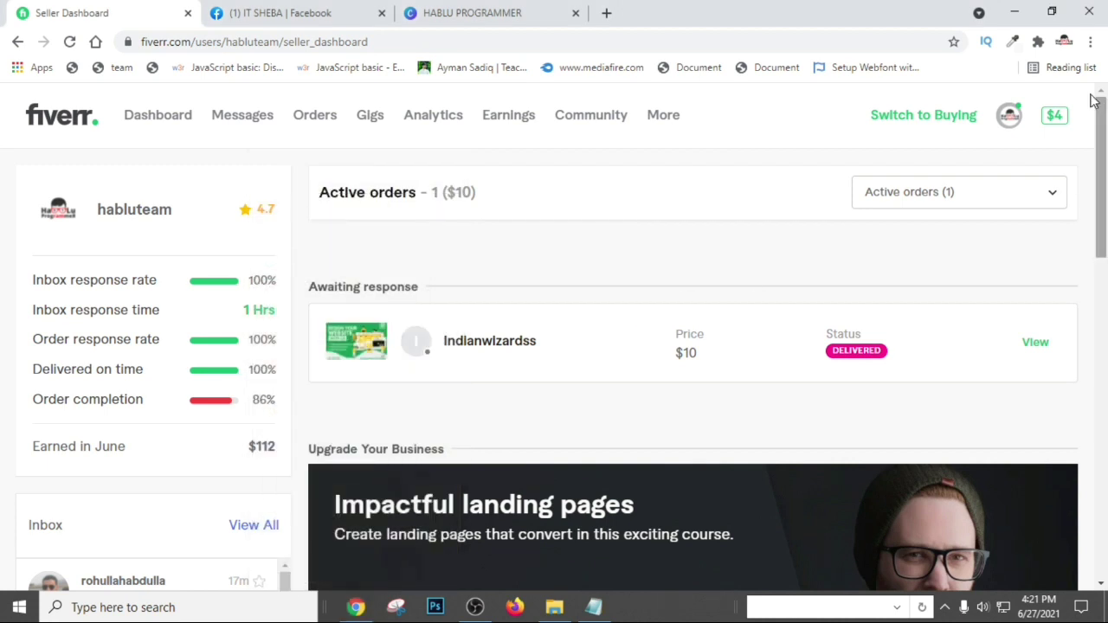
View the seller profile and open the inbox conversation in which the buyer was last asked for awesome feedback.
click(1015, 125)
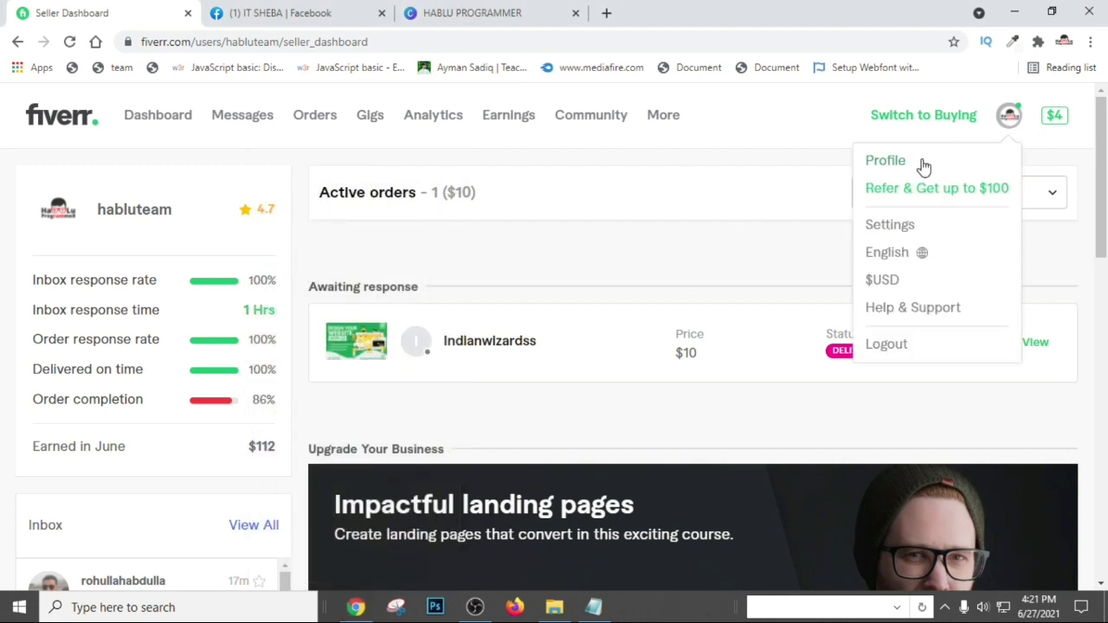
click(886, 161)
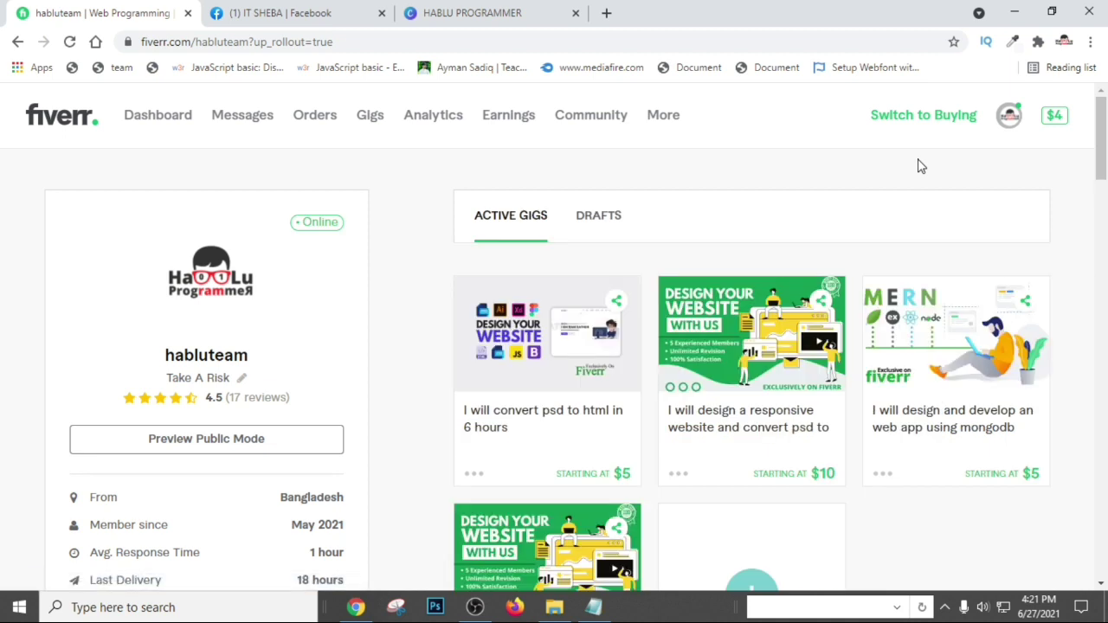
click(241, 118)
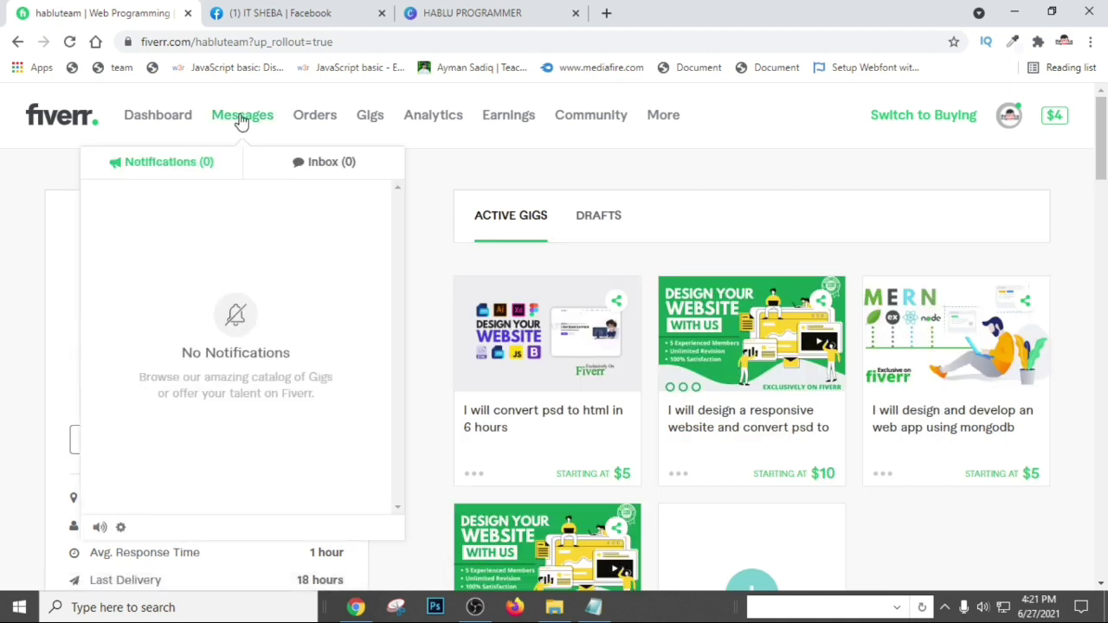
click(300, 161)
scroll(270, 277, down, 3)
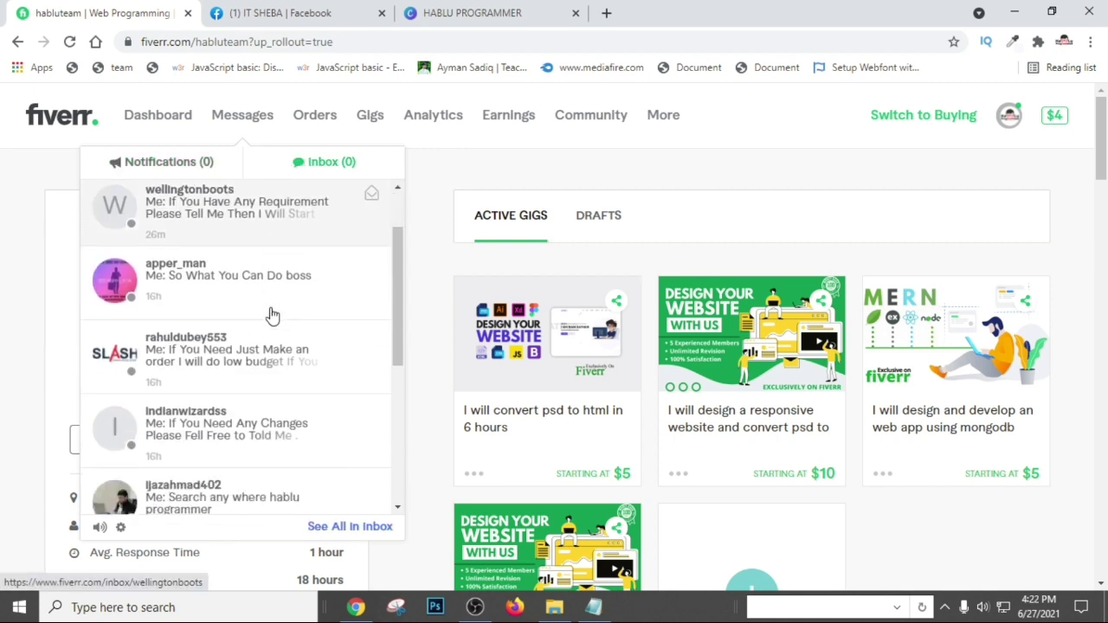
scroll(246, 385, down, 6)
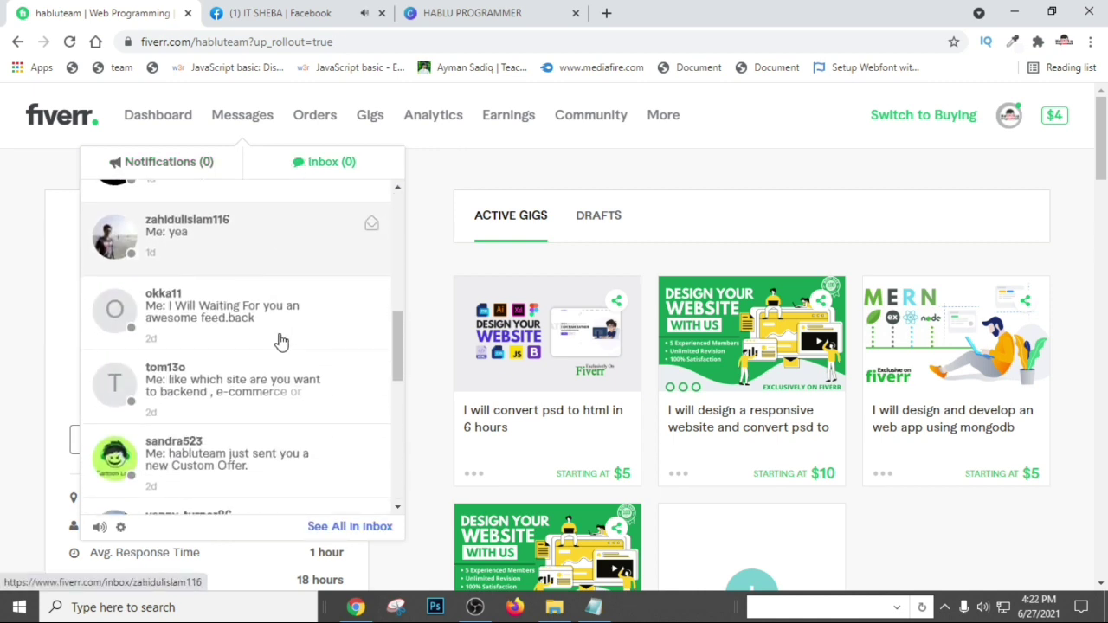
scroll(283, 294, down, 2)
click(280, 289)
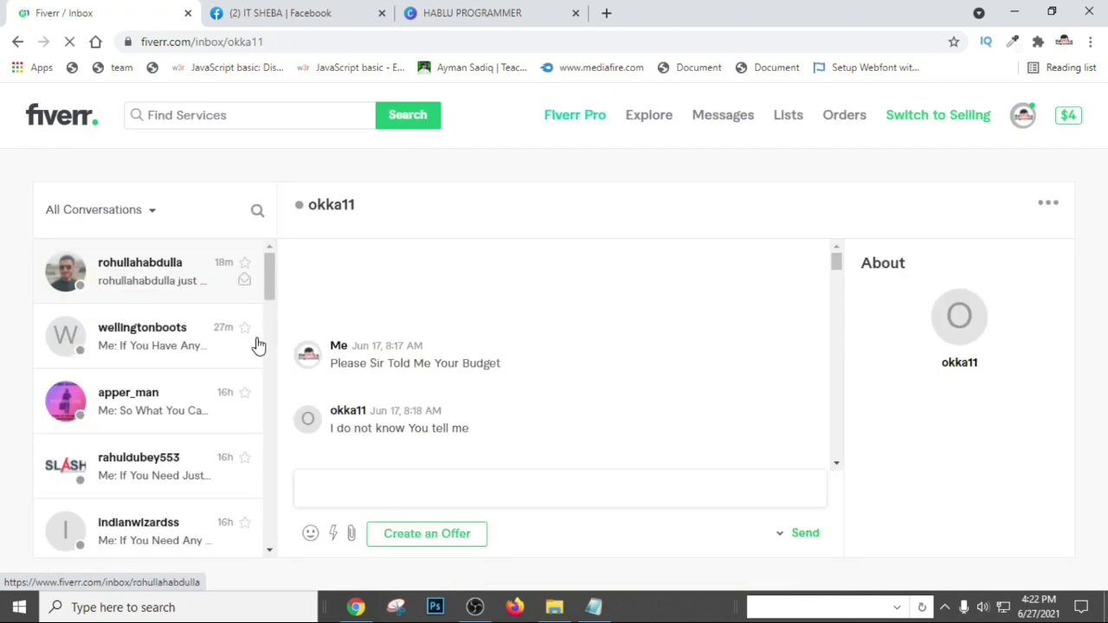
Read back through the buyer's conversation to the PSD files and the request for a paid link.
scroll(543, 396, up, 5)
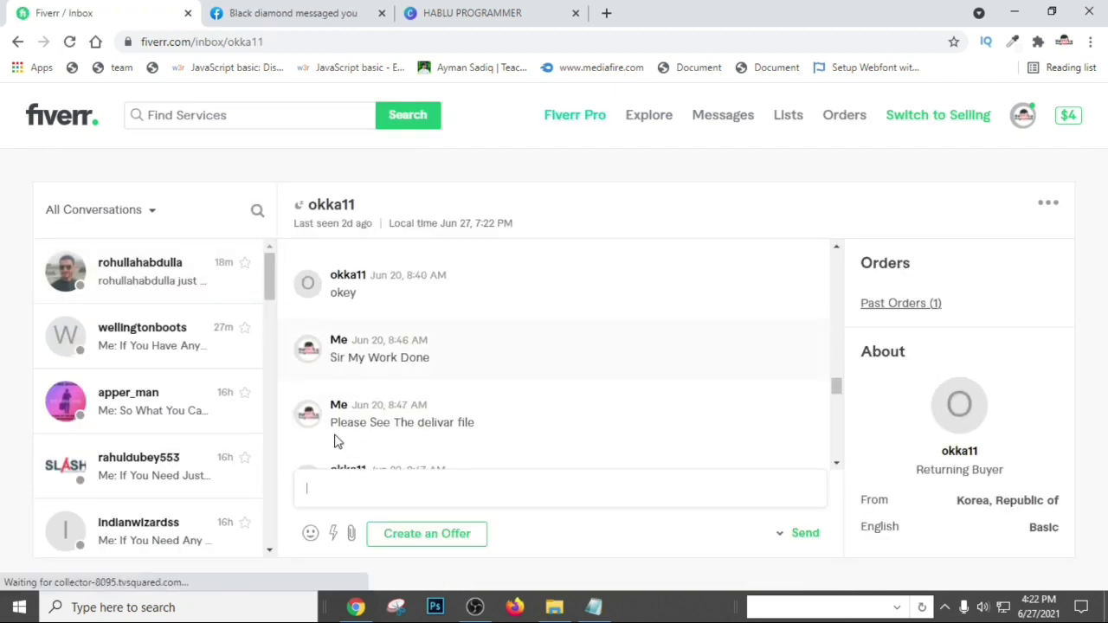
scroll(513, 411, up, 6)
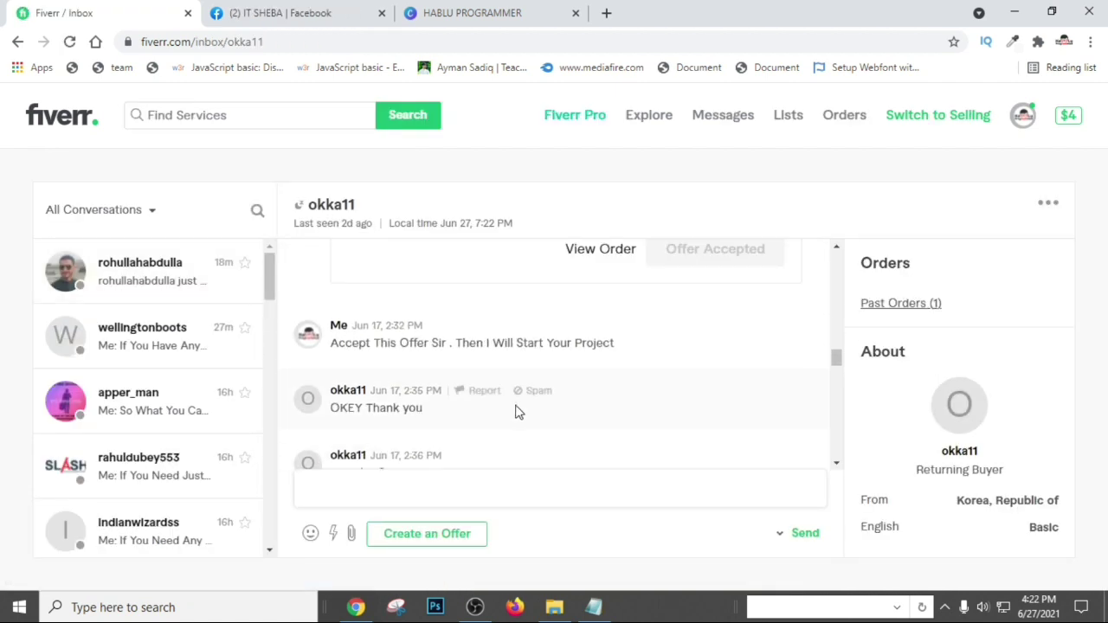
scroll(701, 420, up, 3)
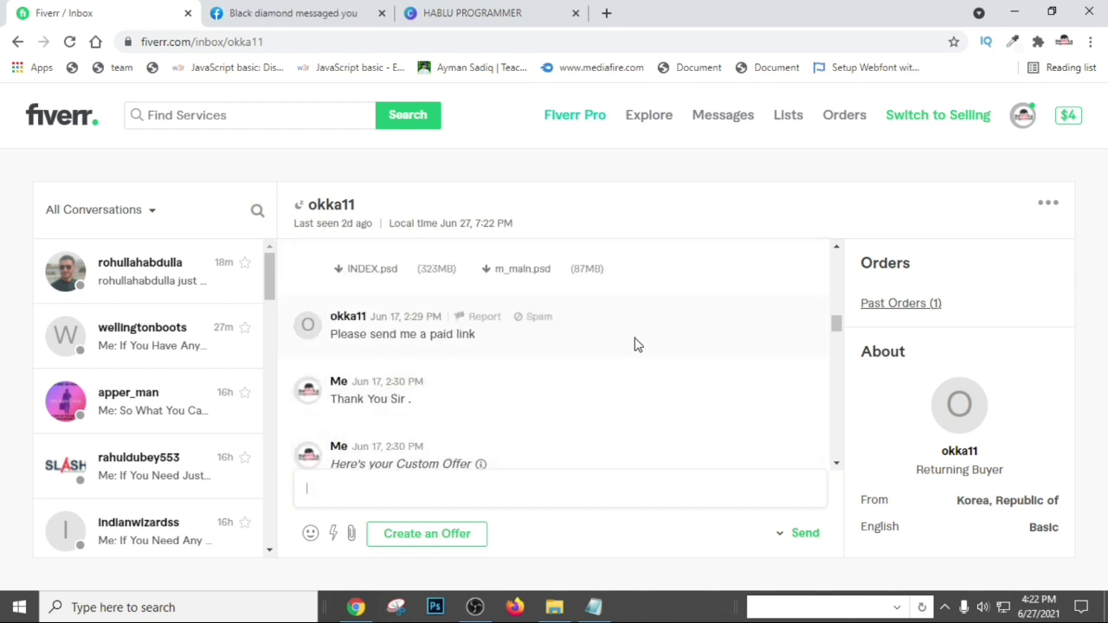
scroll(644, 337, down, 1)
scroll(725, 323, up, 2)
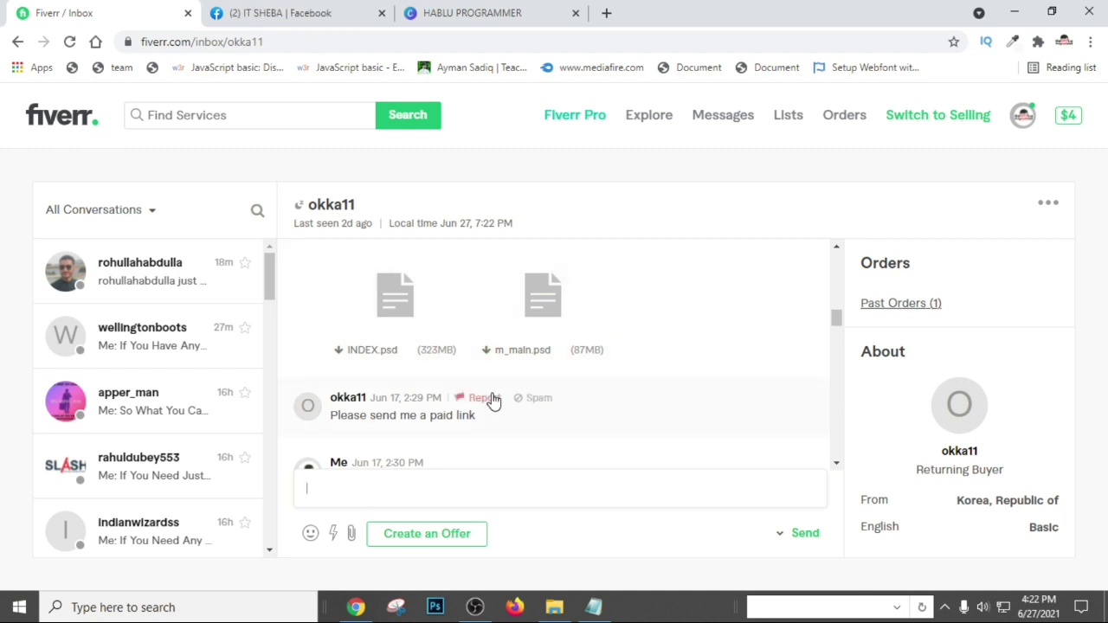
scroll(543, 383, down, 1)
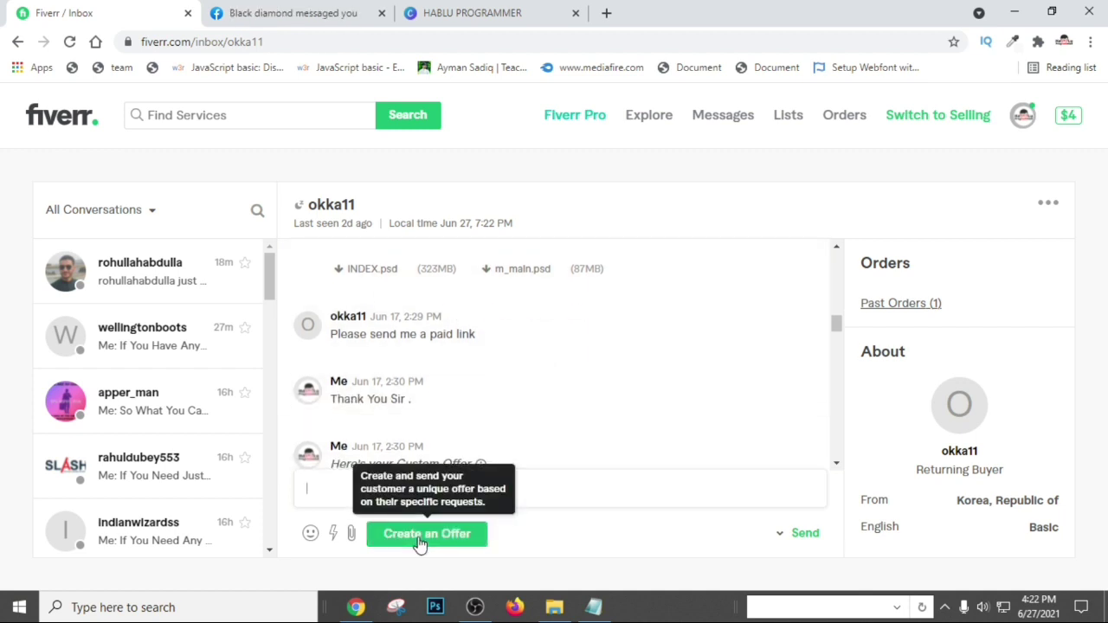
click(424, 535)
scroll(401, 271, down, 1)
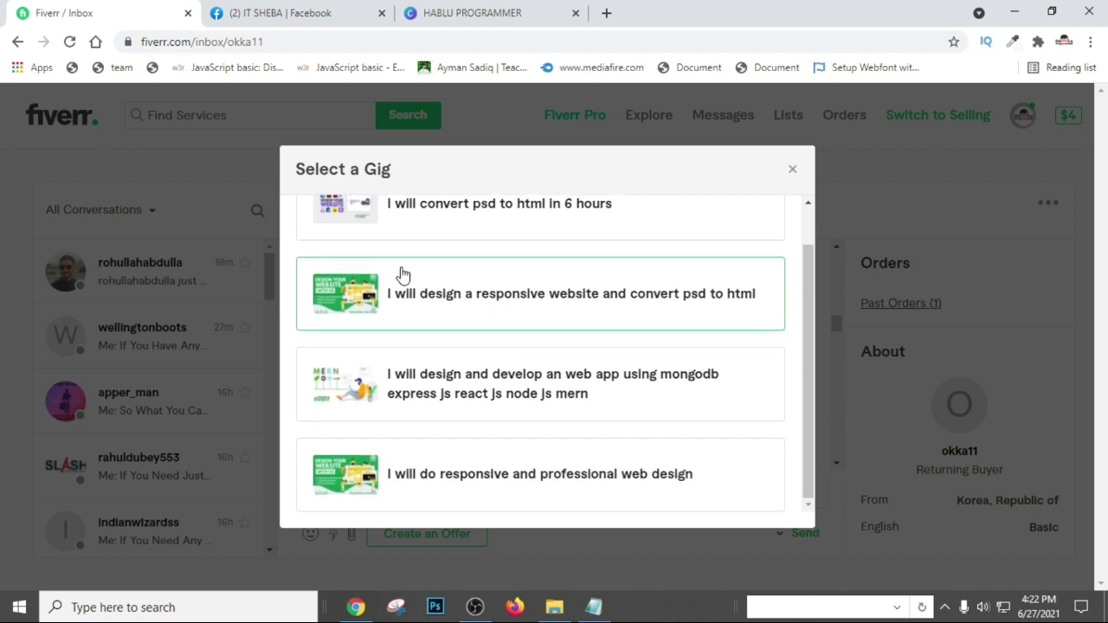
click(524, 305)
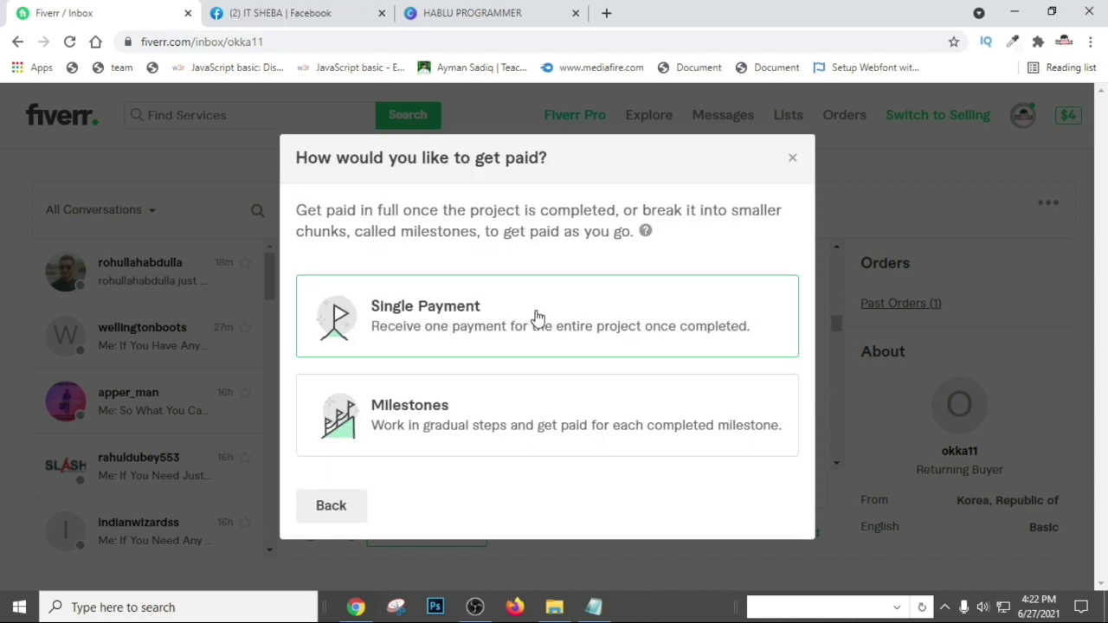
click(587, 300)
text(video sharing website)
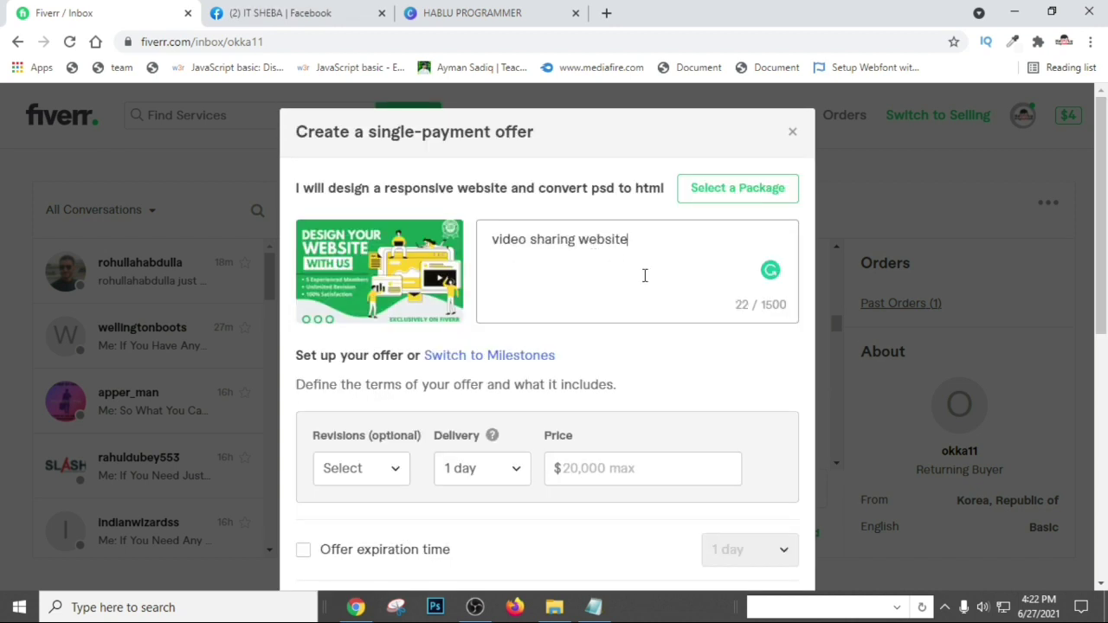
key(ctrl+a)
click(3, 285)
Create a single-payment offer for the "I will design a responsive website and convert psd to html" gig with the saved "Hello Sir" template as its description.
click(426, 533)
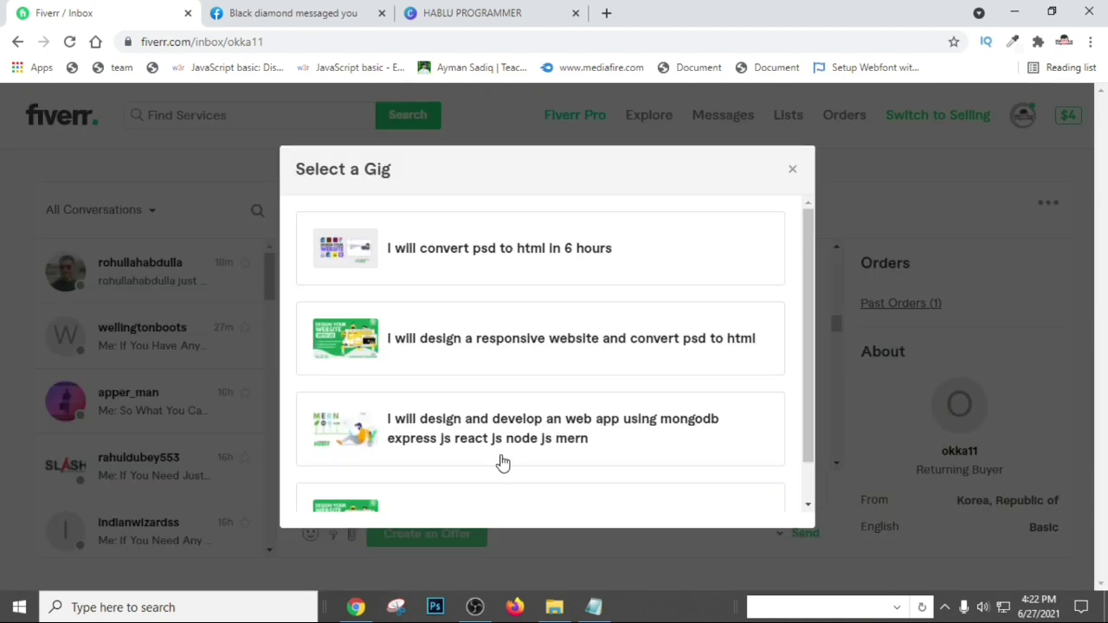
click(581, 324)
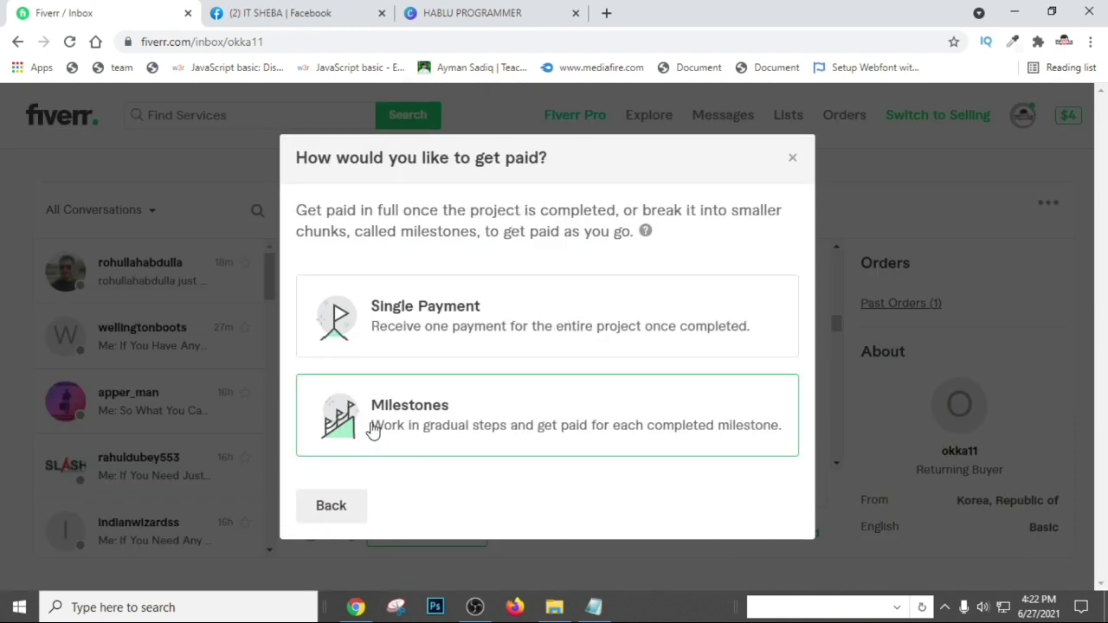
drag(372, 327, 563, 324)
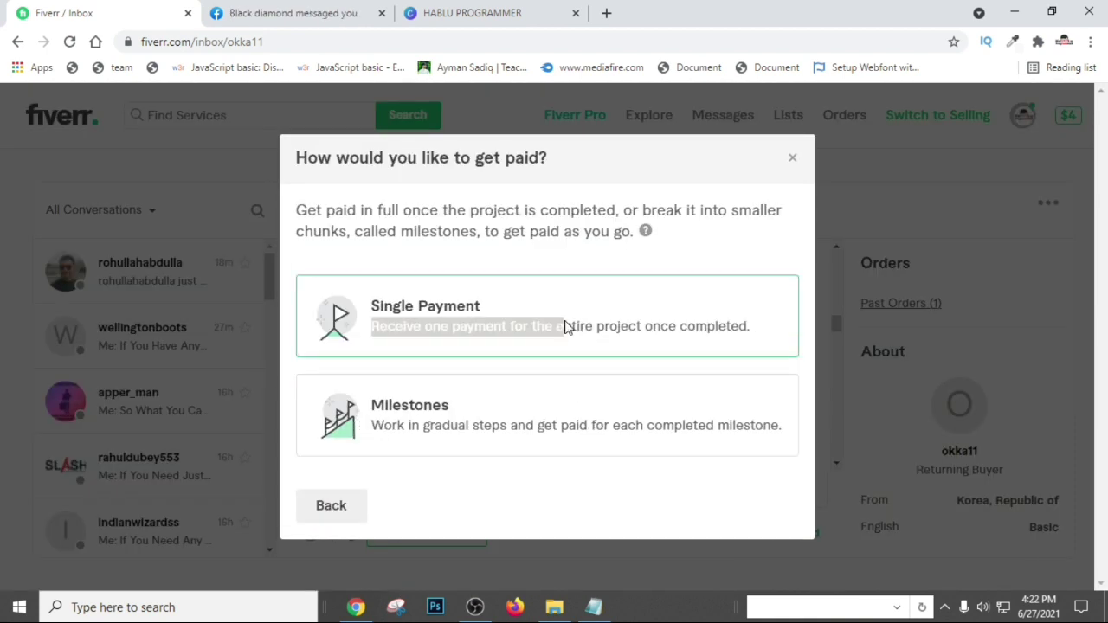
click(563, 323)
click(618, 264)
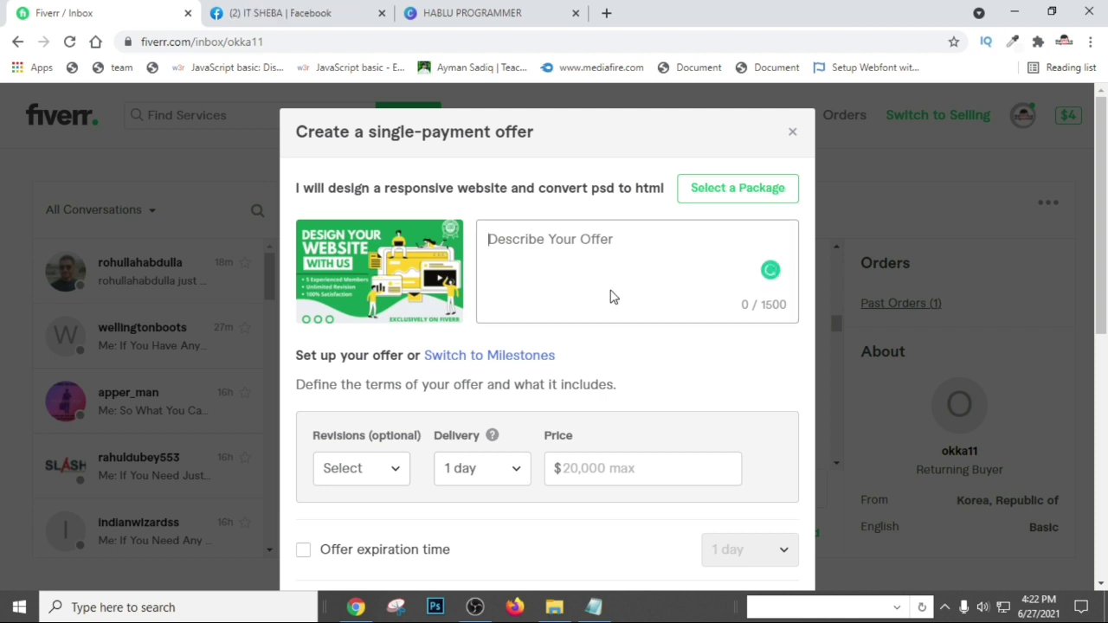
key(super+v)
click(630, 324)
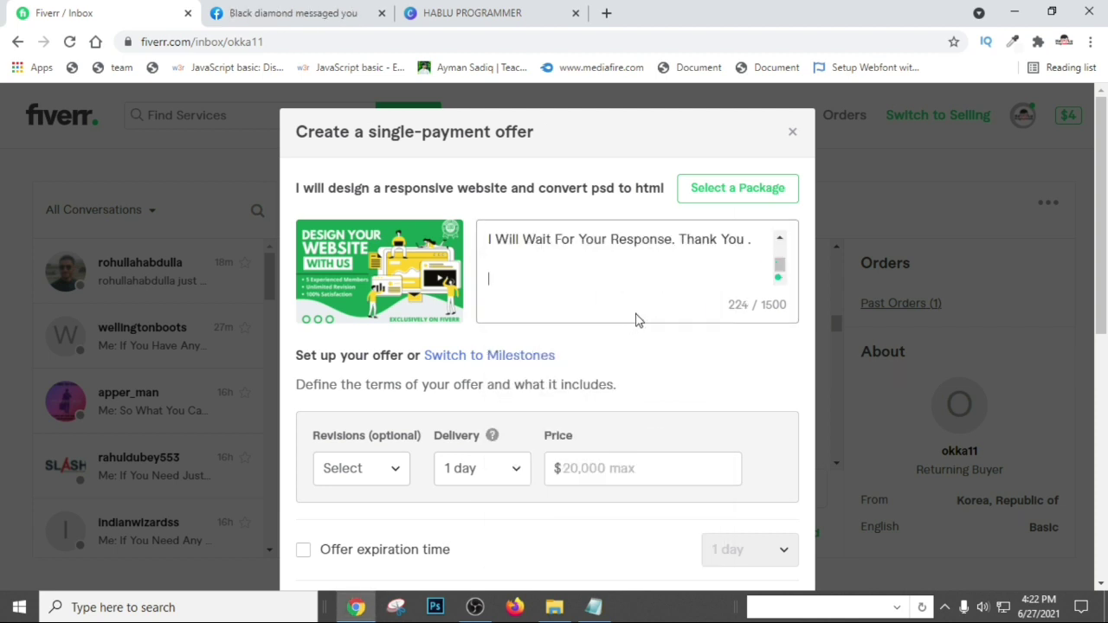
Review the offer's template message, terms and included items, and try to send the offer.
scroll(692, 265, up, 3)
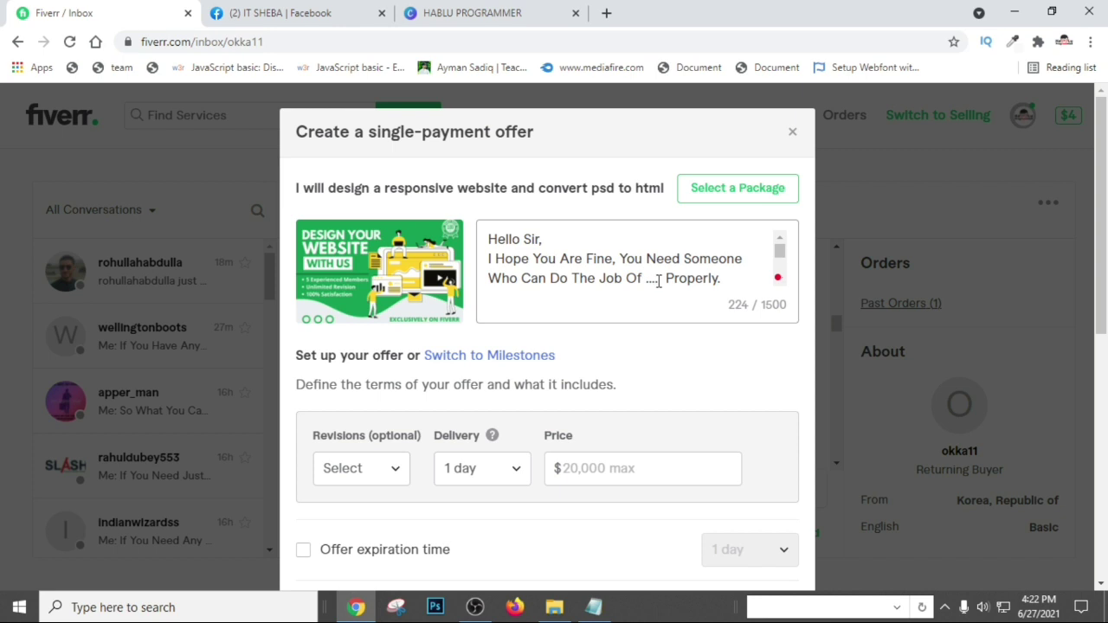
scroll(654, 281, down, 2)
scroll(683, 277, up, 2)
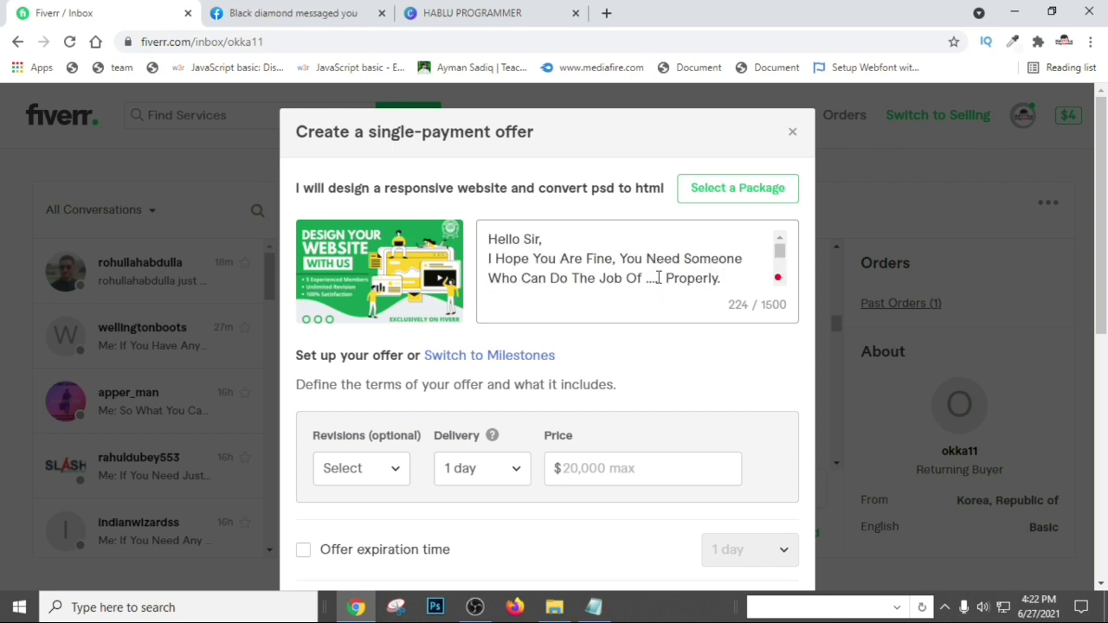
scroll(658, 277, down, 2)
scroll(587, 413, down, 3)
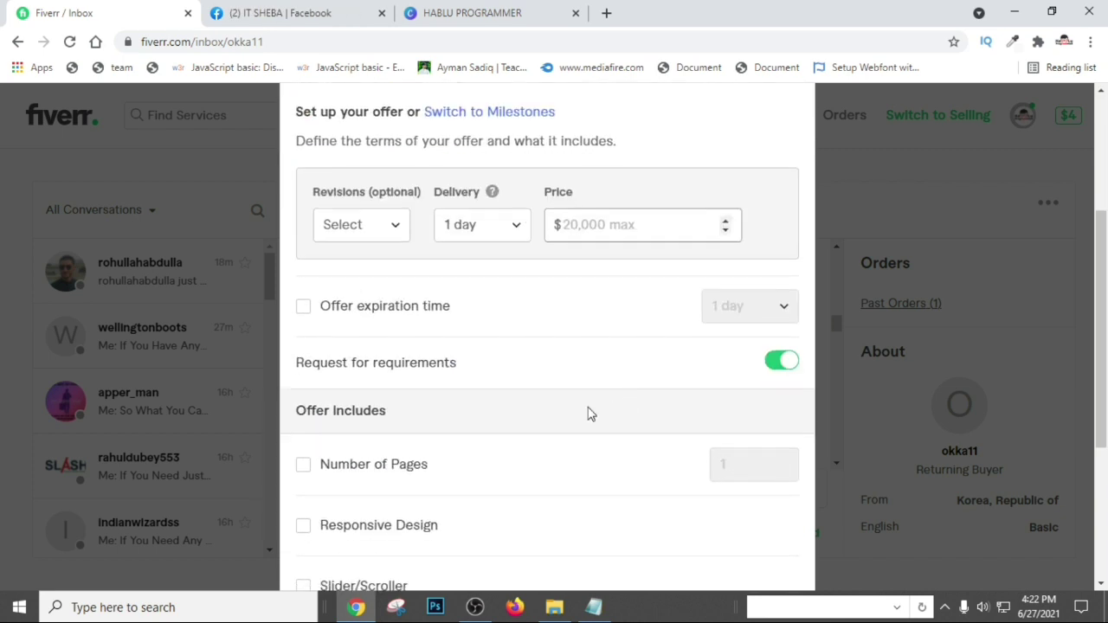
scroll(462, 438, down, 3)
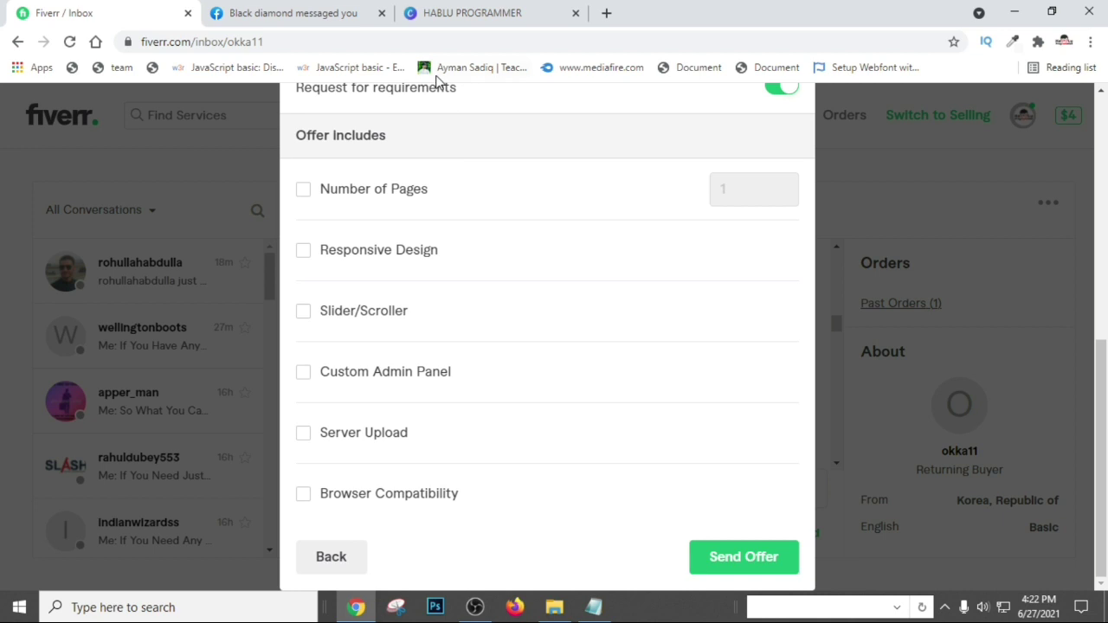
click(774, 567)
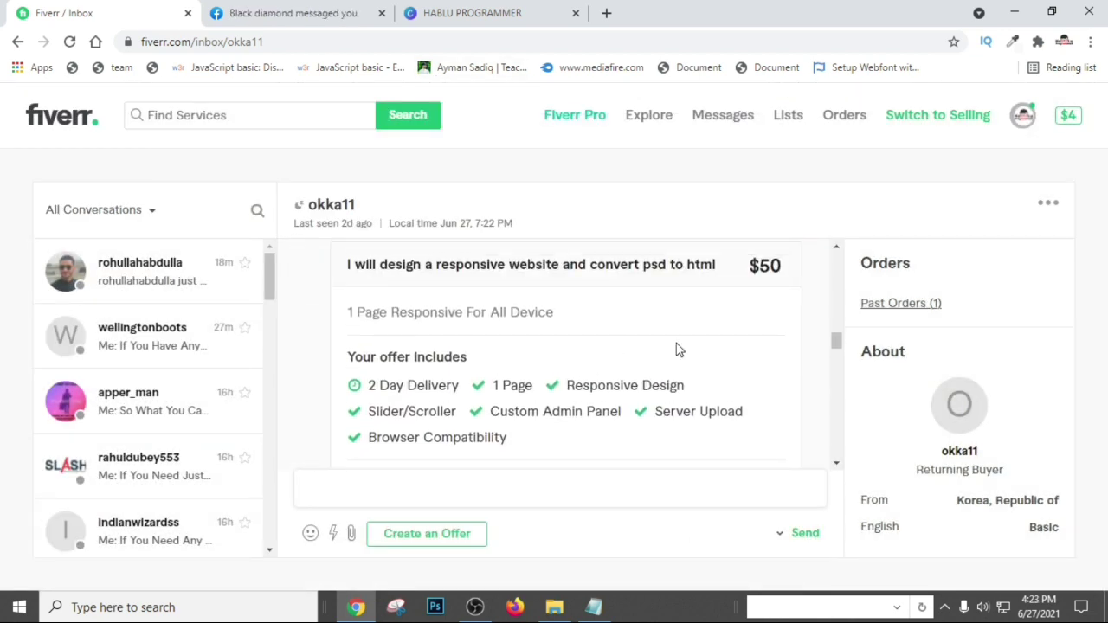
Check the earlier accepted offer and the past orders with this buyer, and return to the Fiverr home page.
scroll(678, 349, down, 1)
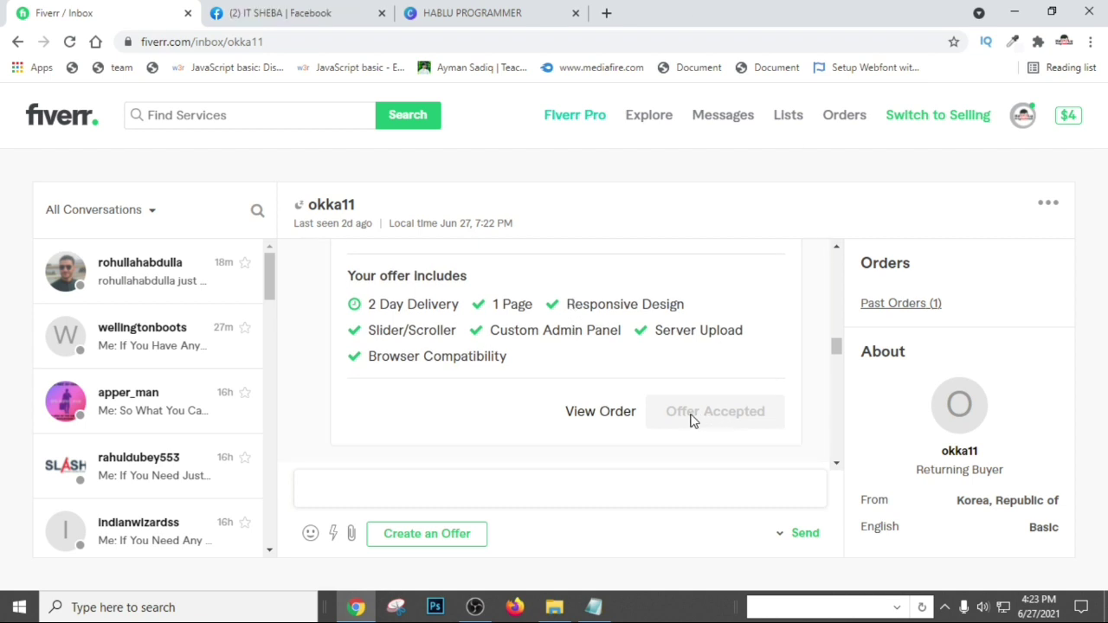
click(904, 306)
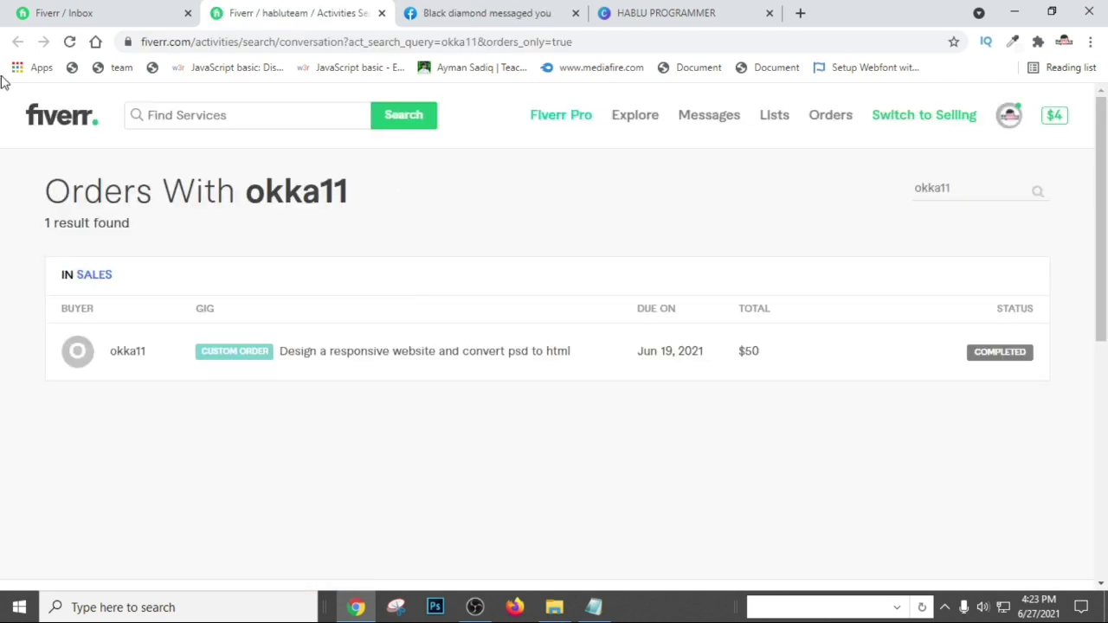
click(52, 126)
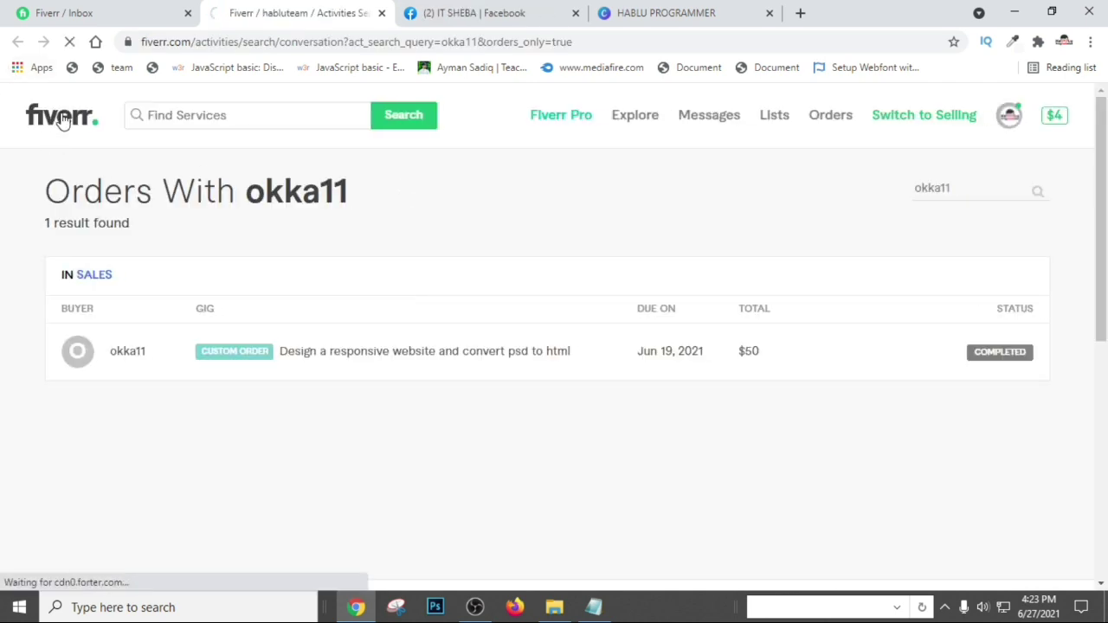